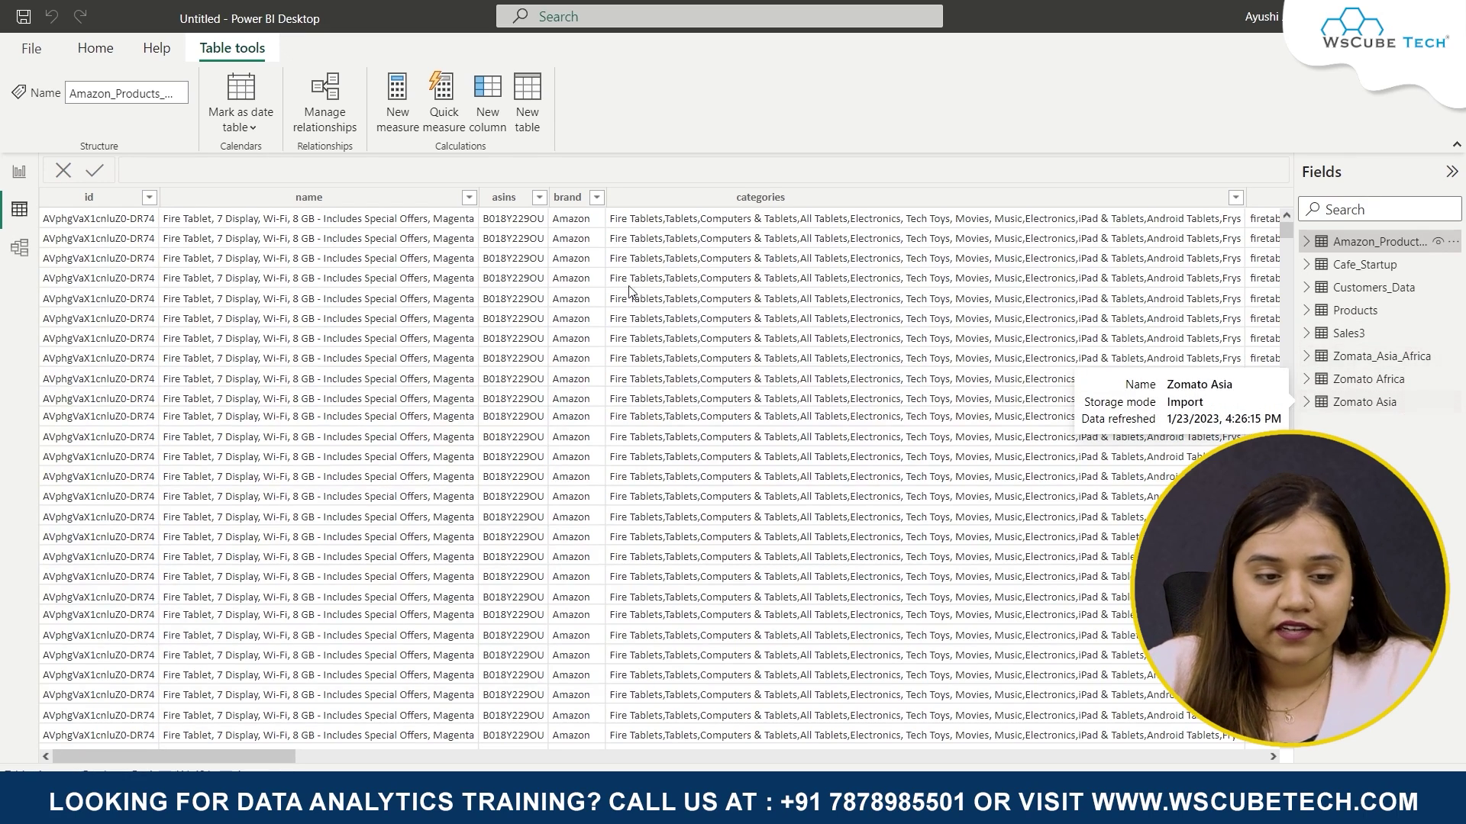
Open the data model diagram and examine the table cards and the relationships between them
left_click(21, 249)
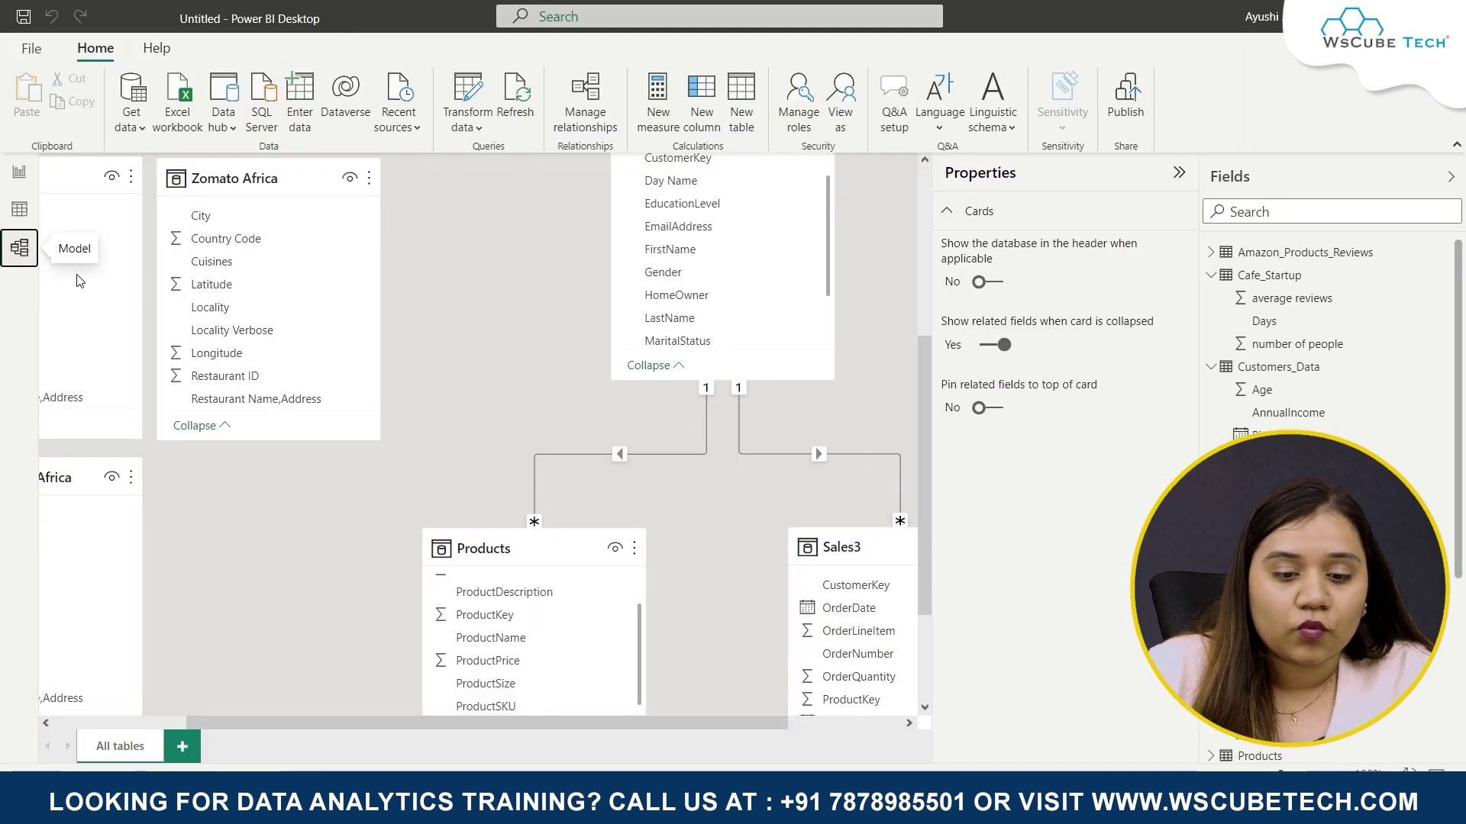
left_click_drag(501, 722, 216, 751)
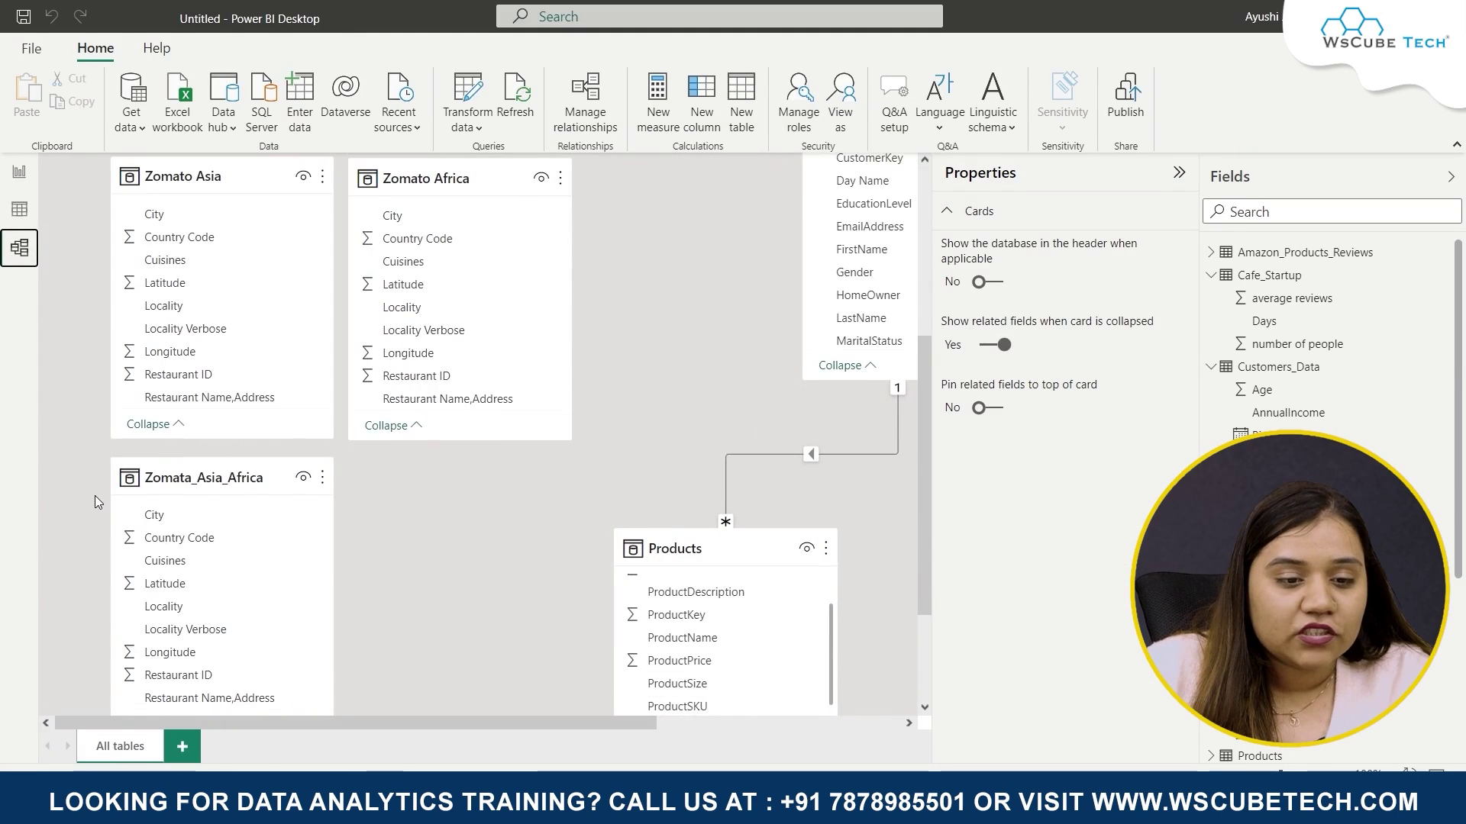
scroll(94, 497, "up", 5)
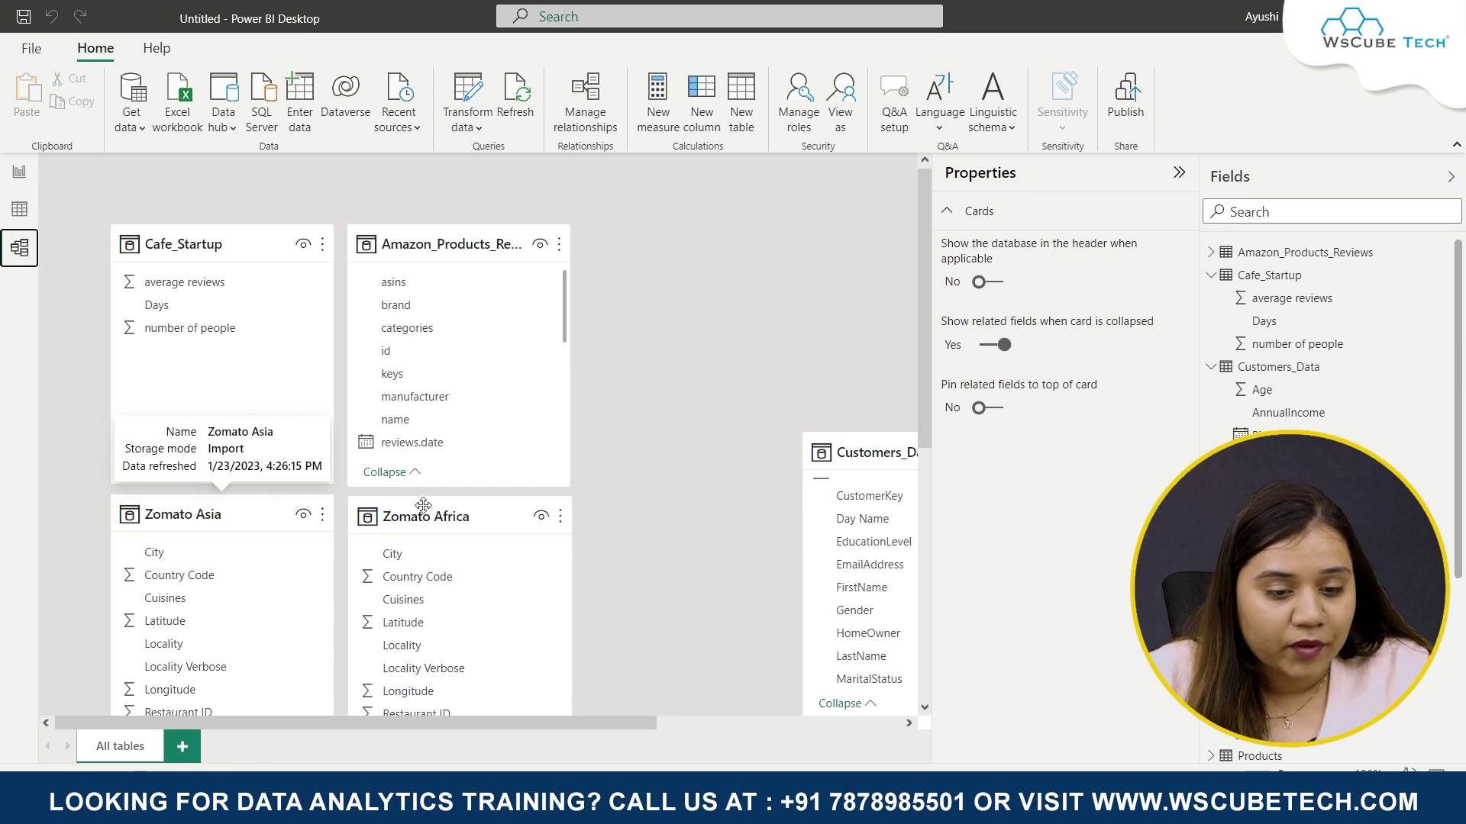
scroll(483, 475, "down", 3)
scroll(275, 517, "down", 2)
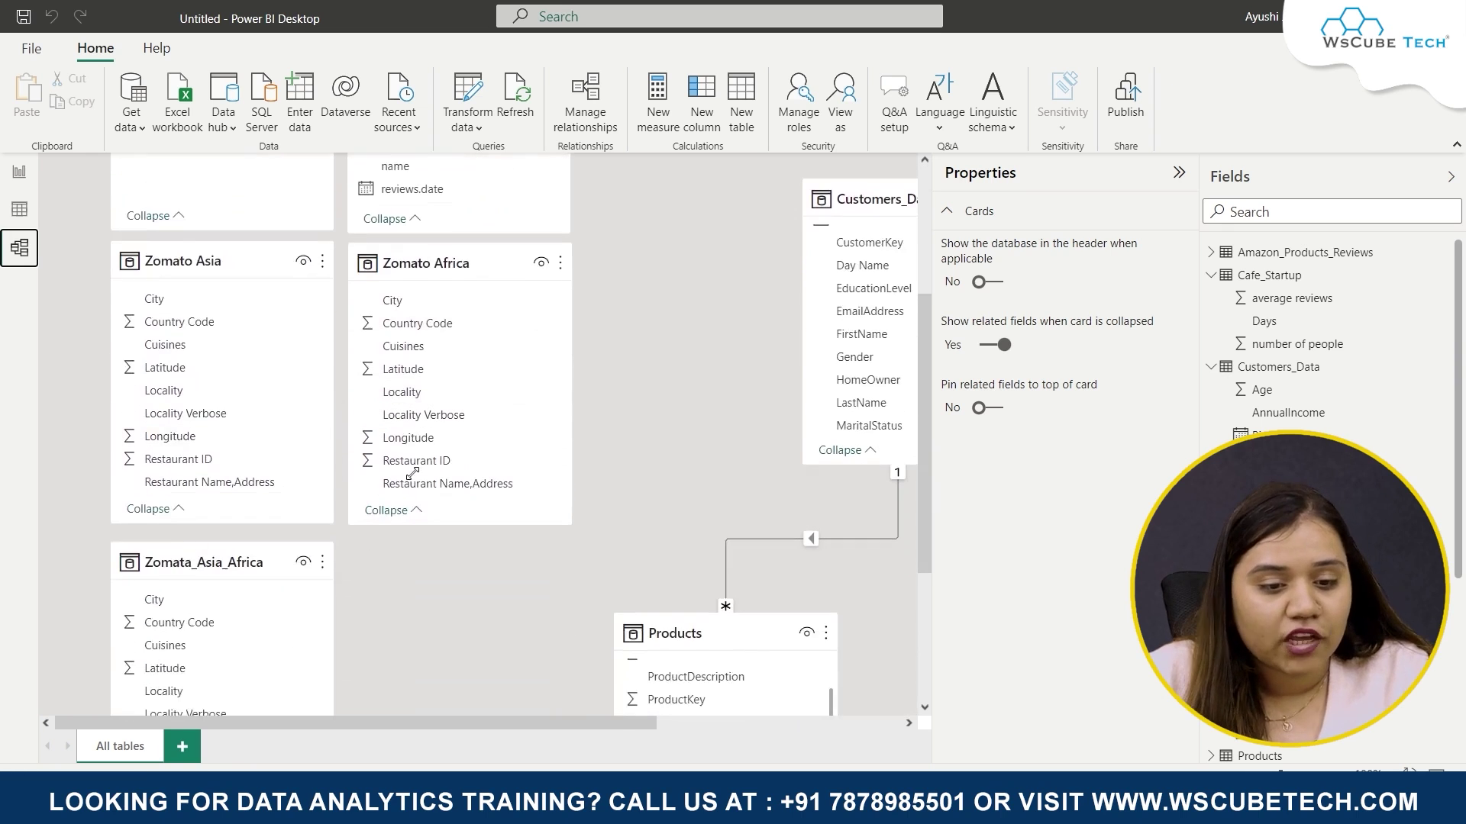
scroll(412, 473, "up", 4)
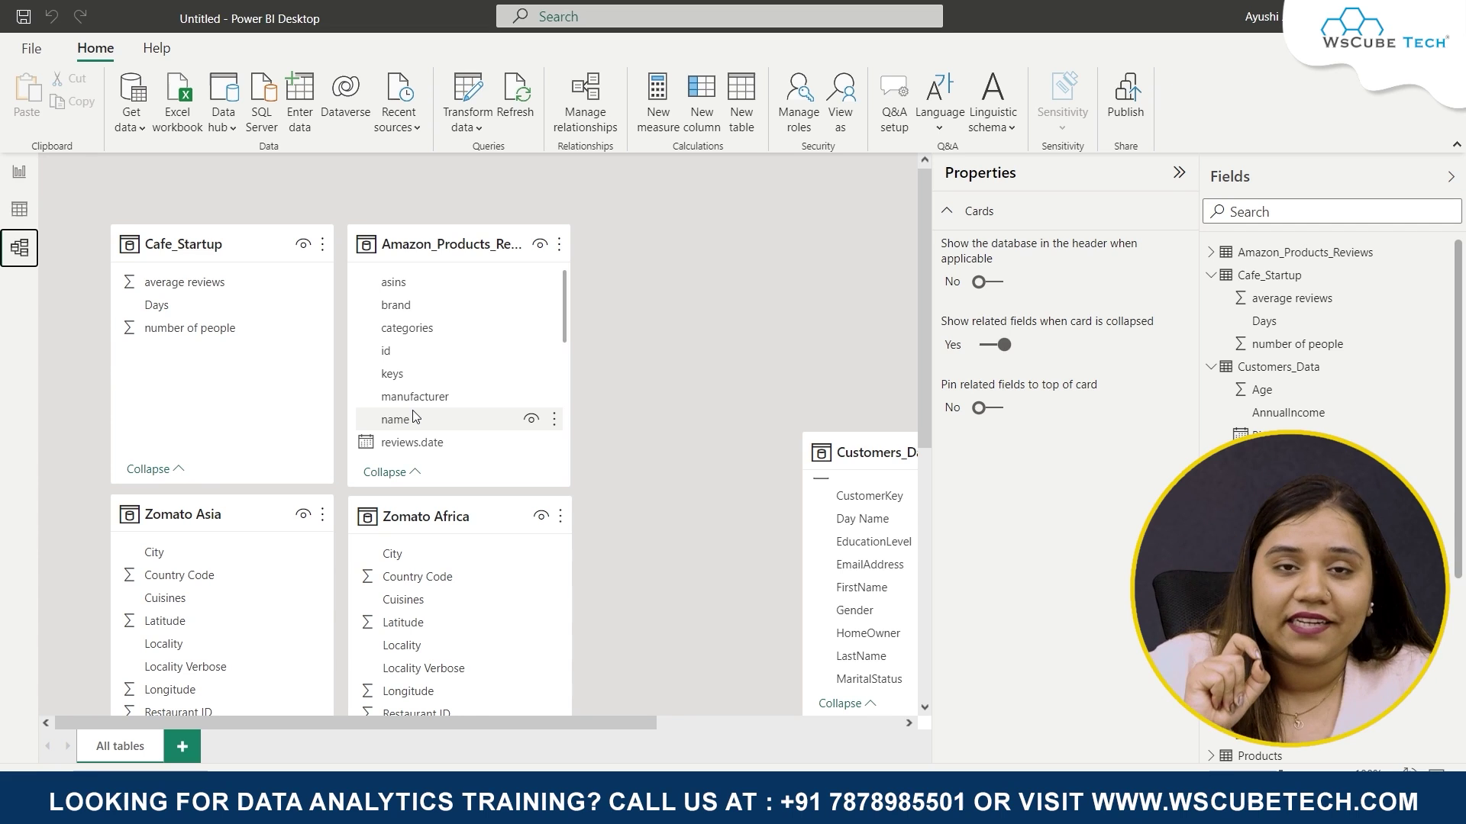
left_click_drag(461, 722, 716, 758)
scroll(535, 580, "down", 8)
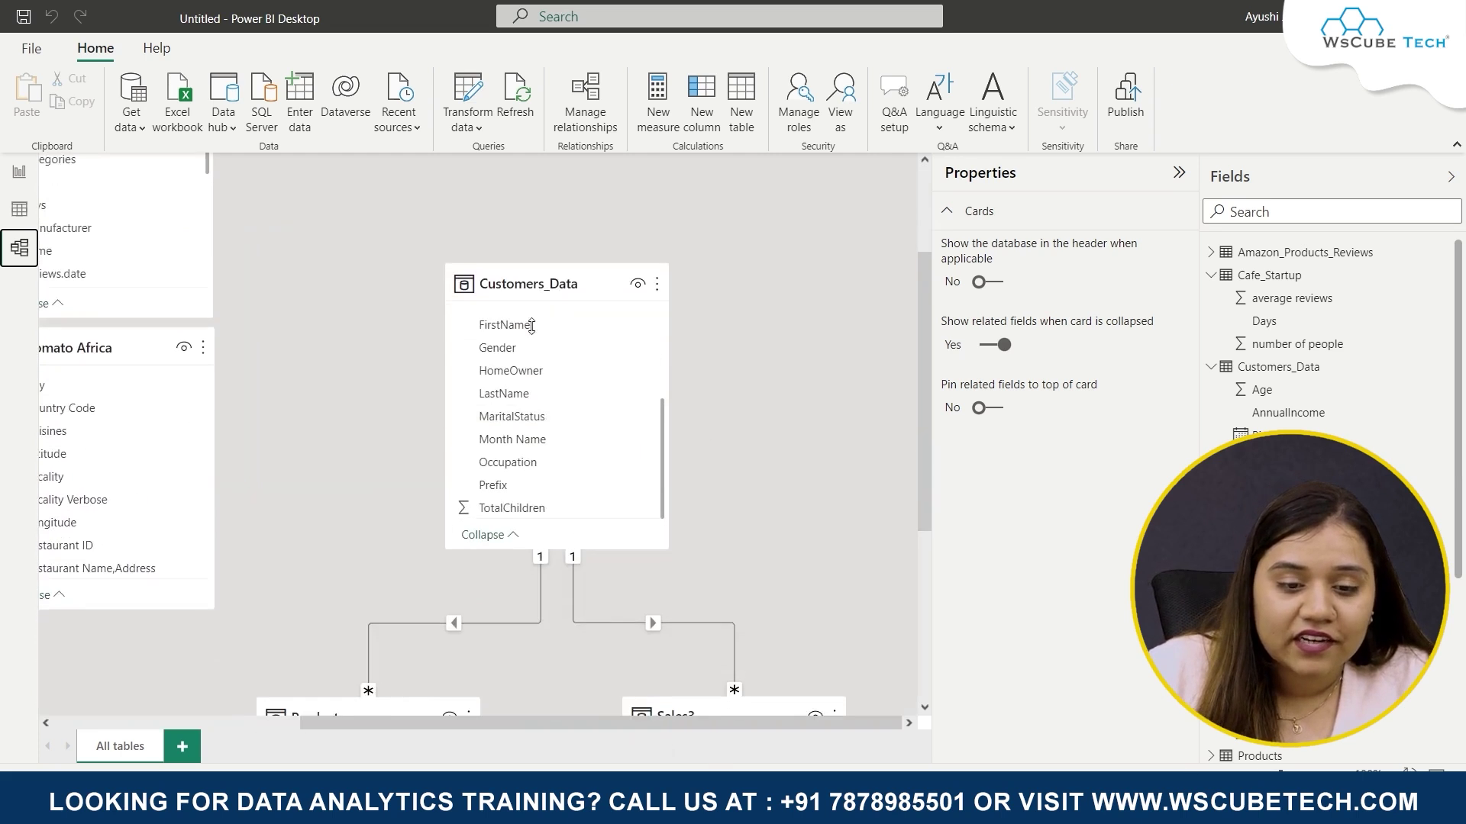
scroll(475, 328, "down", 1)
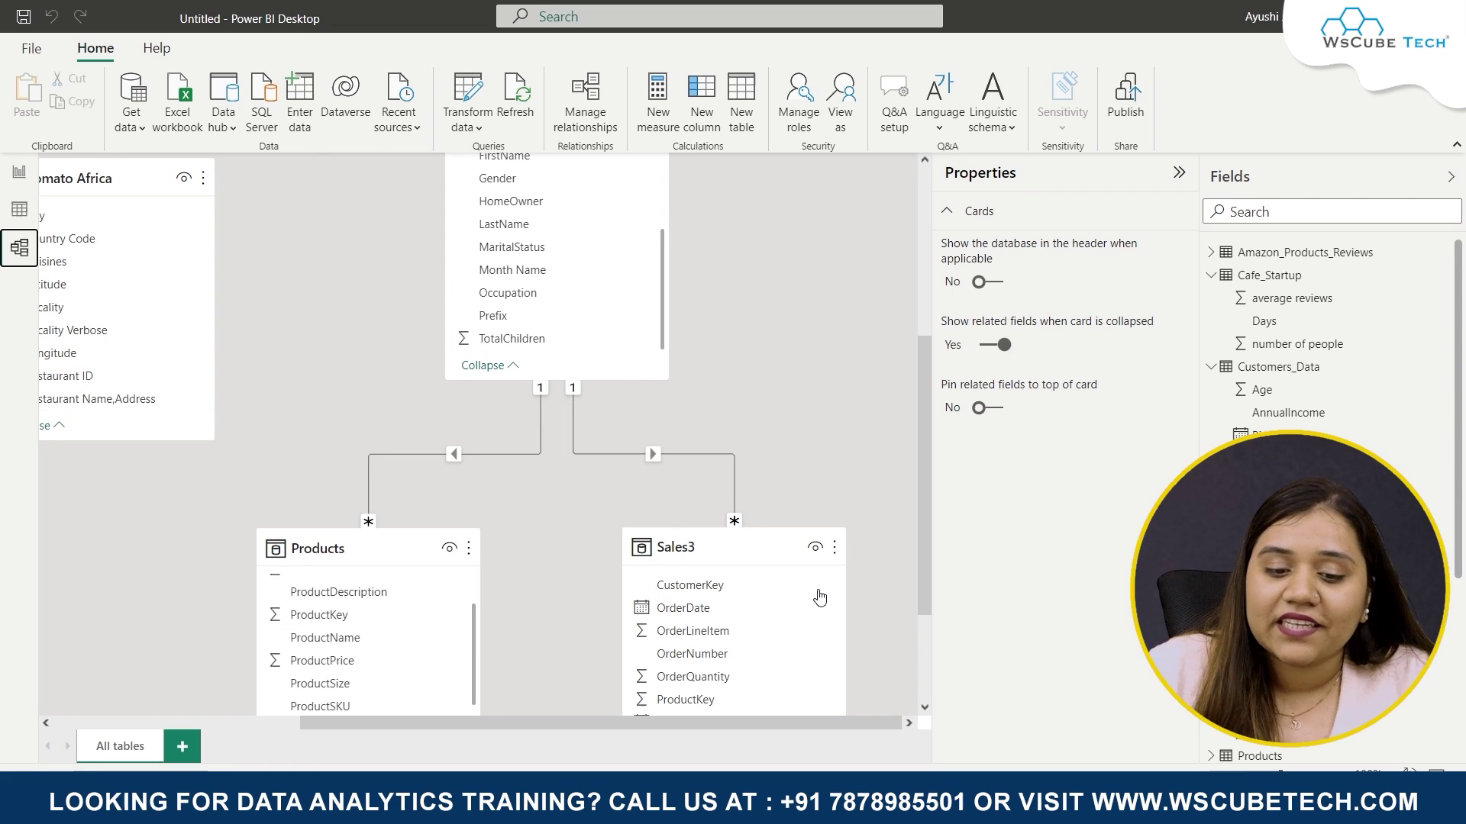
Inspect which columns relate Products to Customers_Data in the relationship's settings, and leave them without changes
double_click(451, 460)
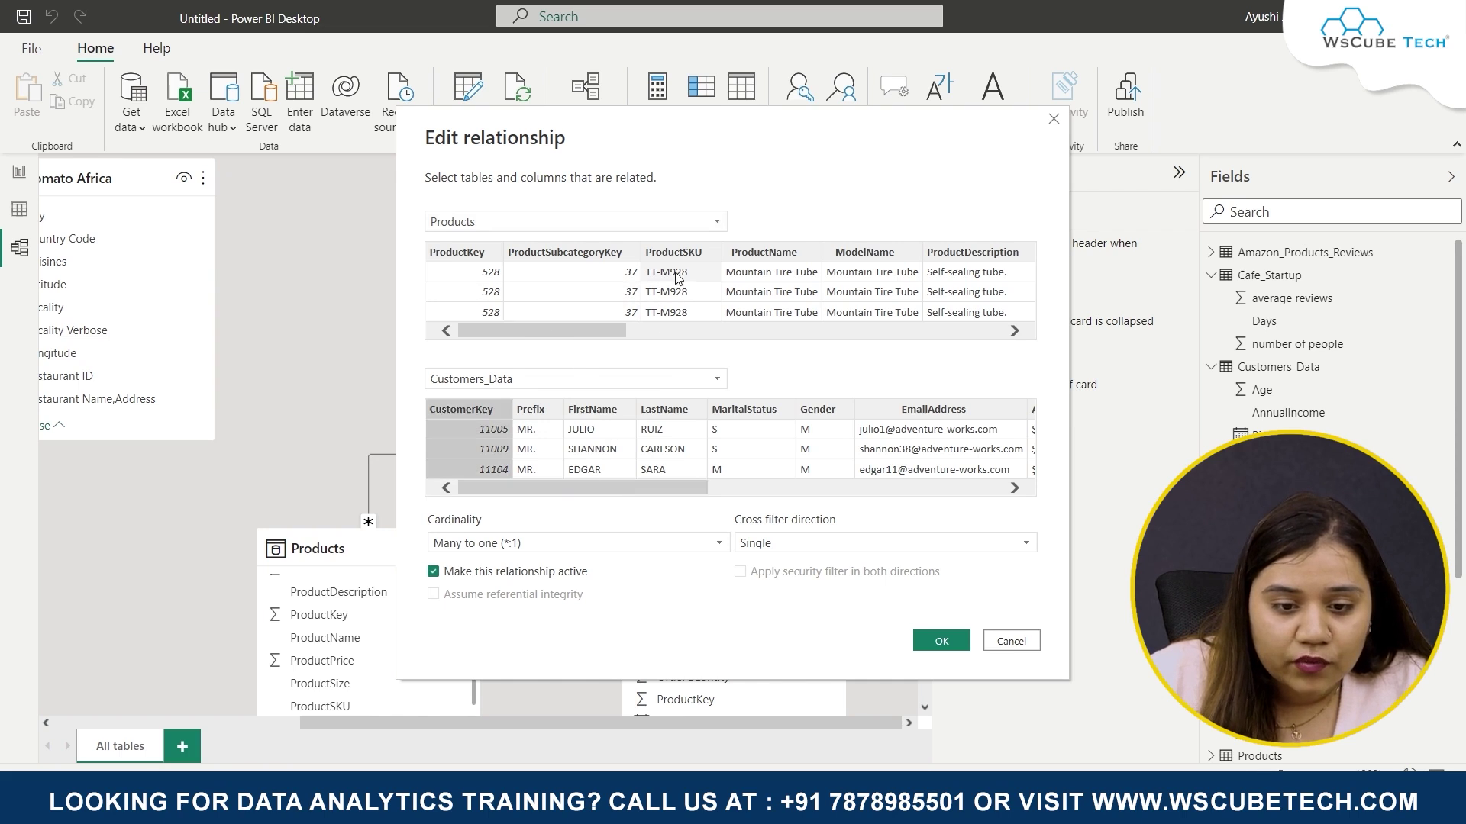
mouse_move(630, 340)
left_mouse_down()
mouse_move(908, 358)
mouse_move(942, 392)
left_mouse_up()
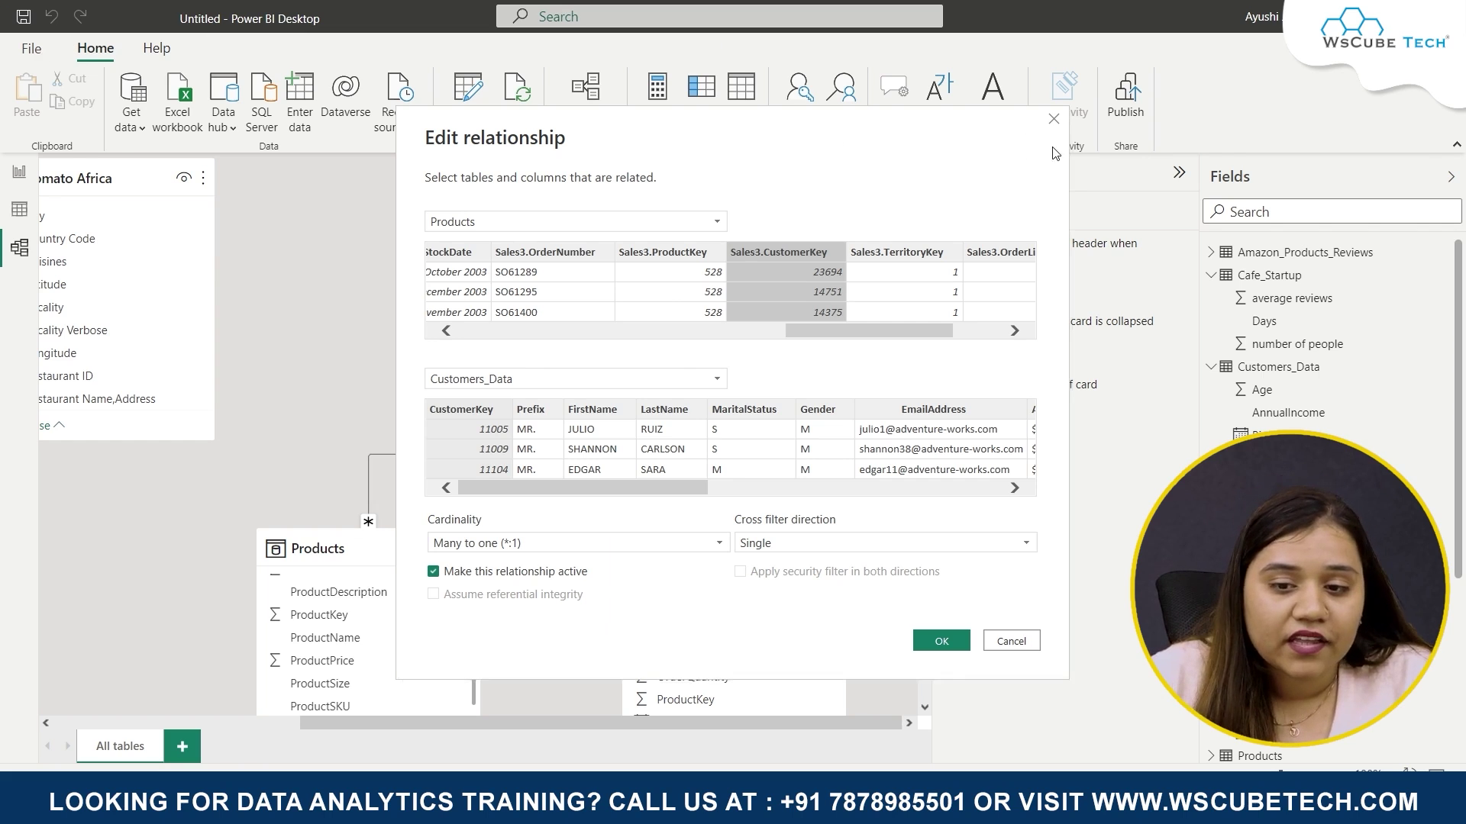
key("Escape")
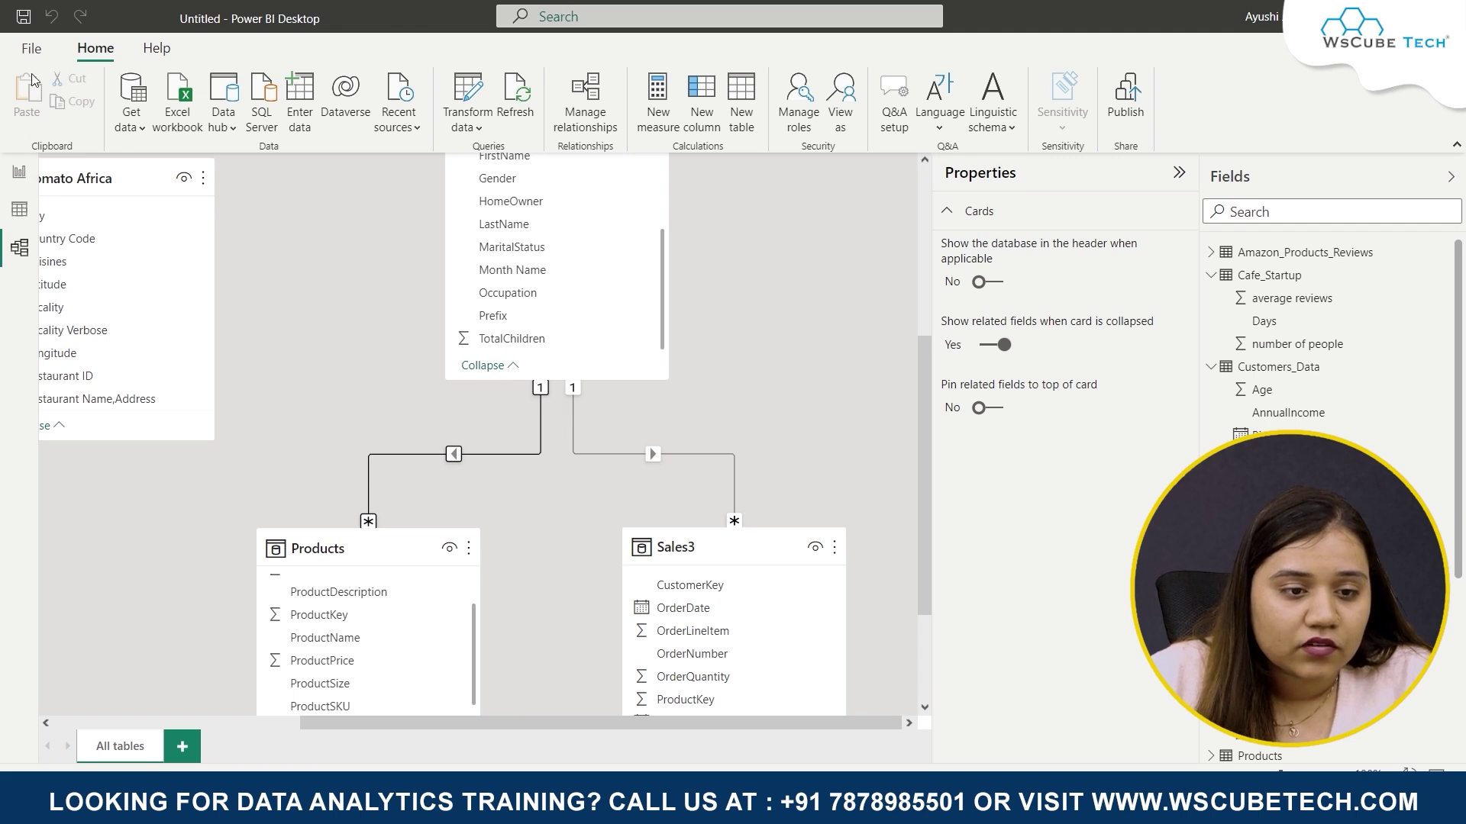
Review the current file's Data Load options for relationships, including autodetection of new relationships, and close the options
left_click(20, 171)
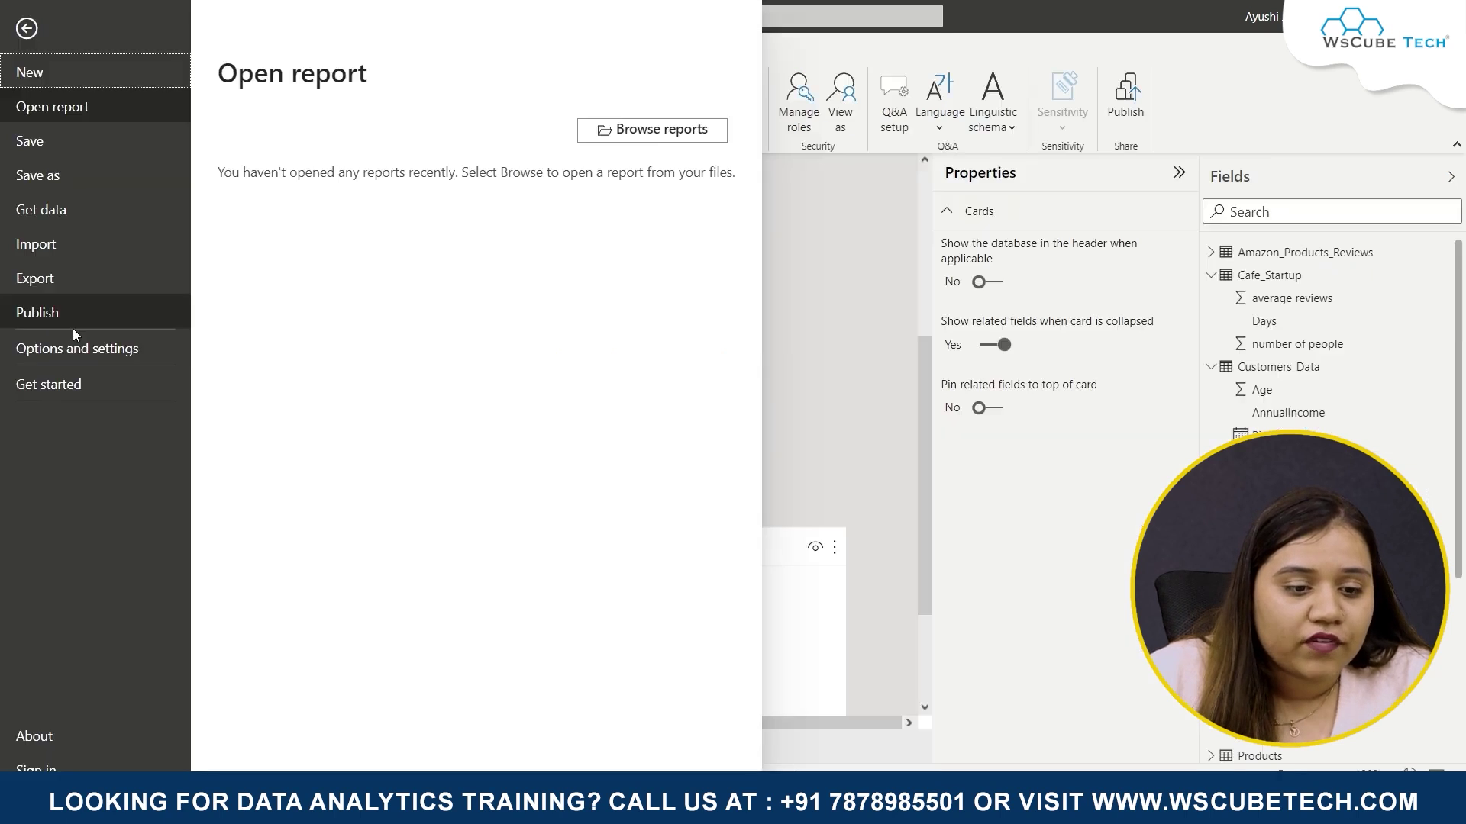
left_click(75, 351)
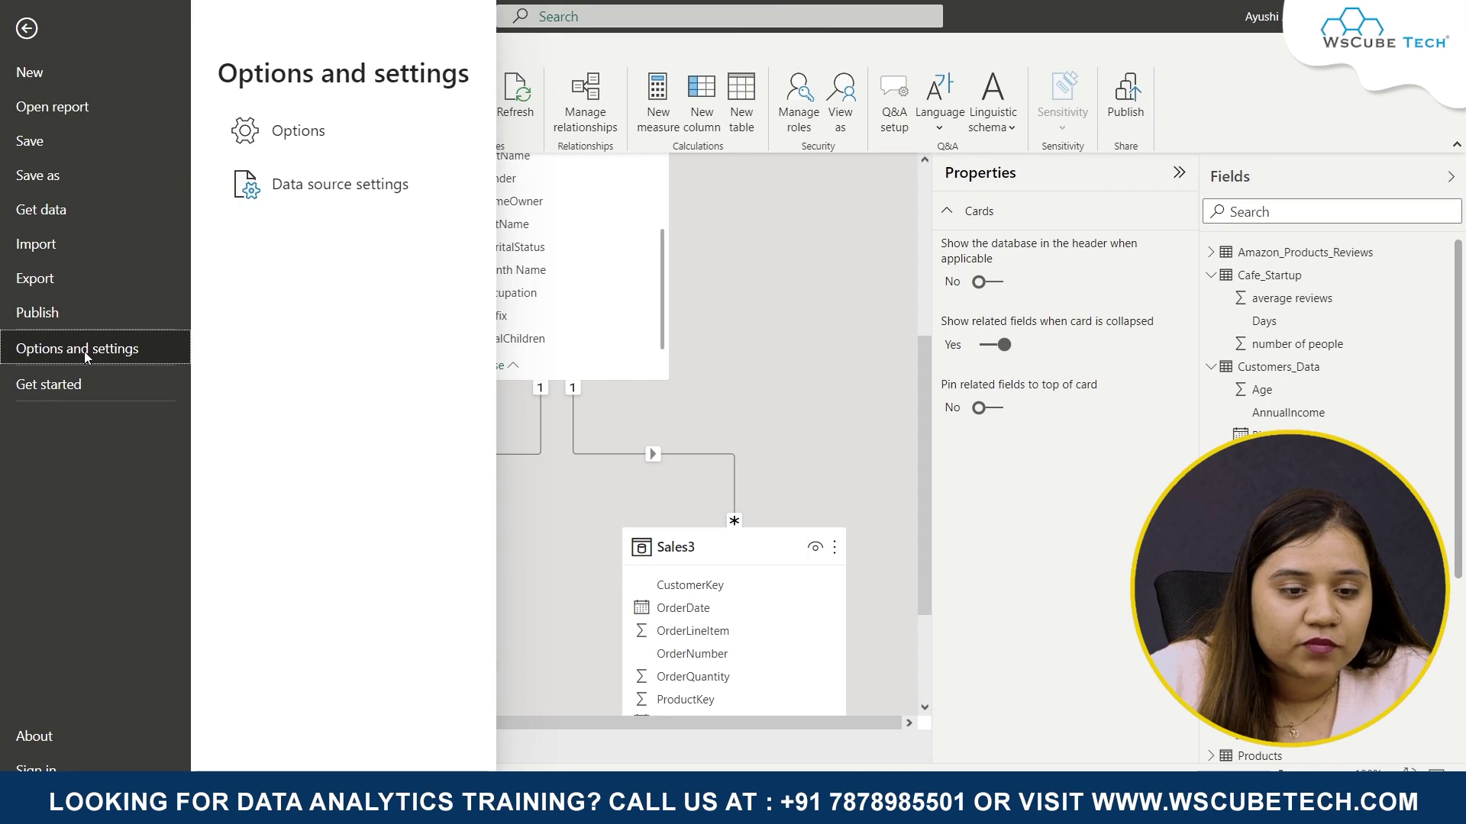
left_click(375, 136)
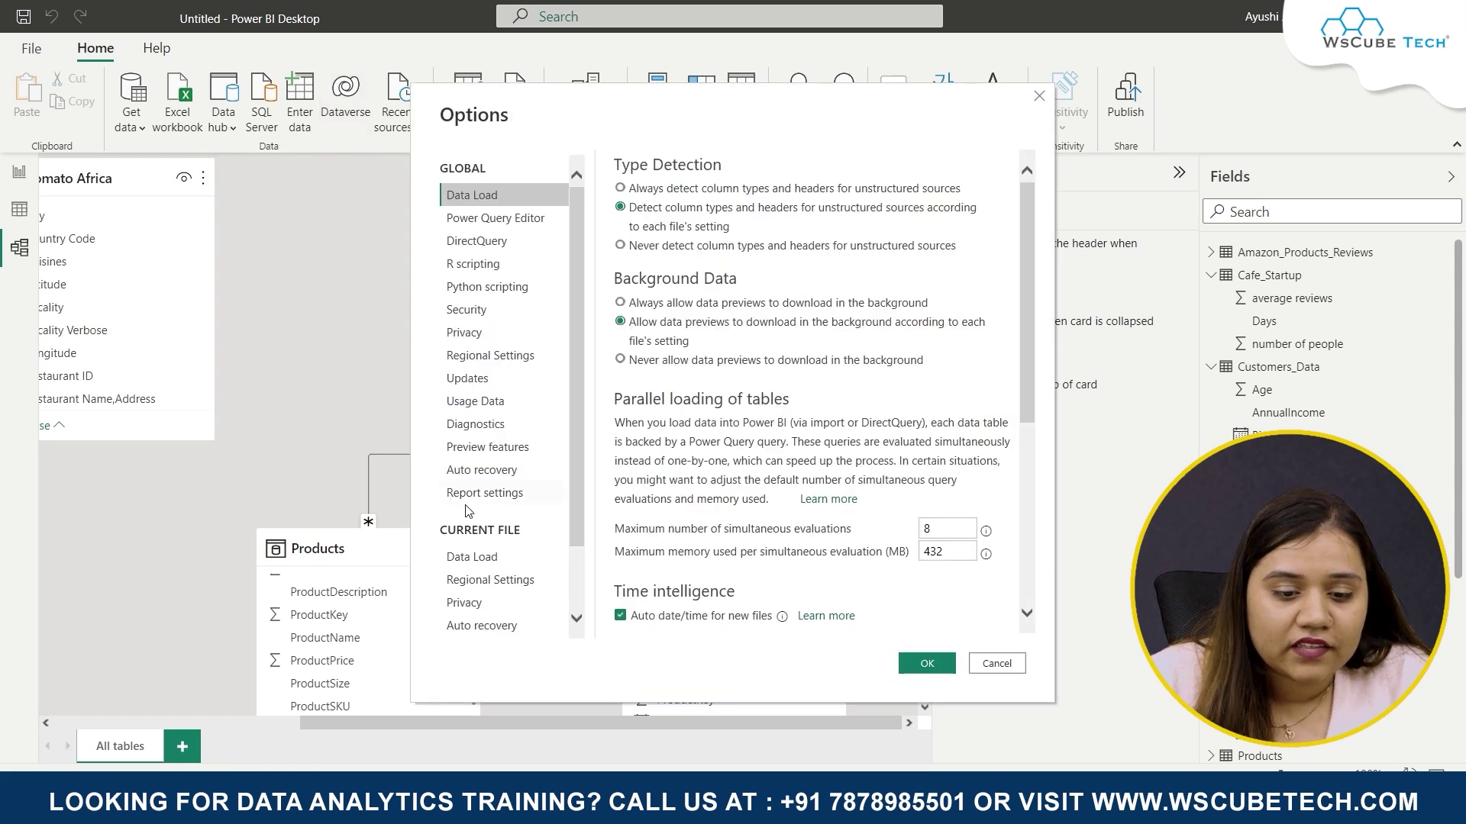
left_click(506, 561)
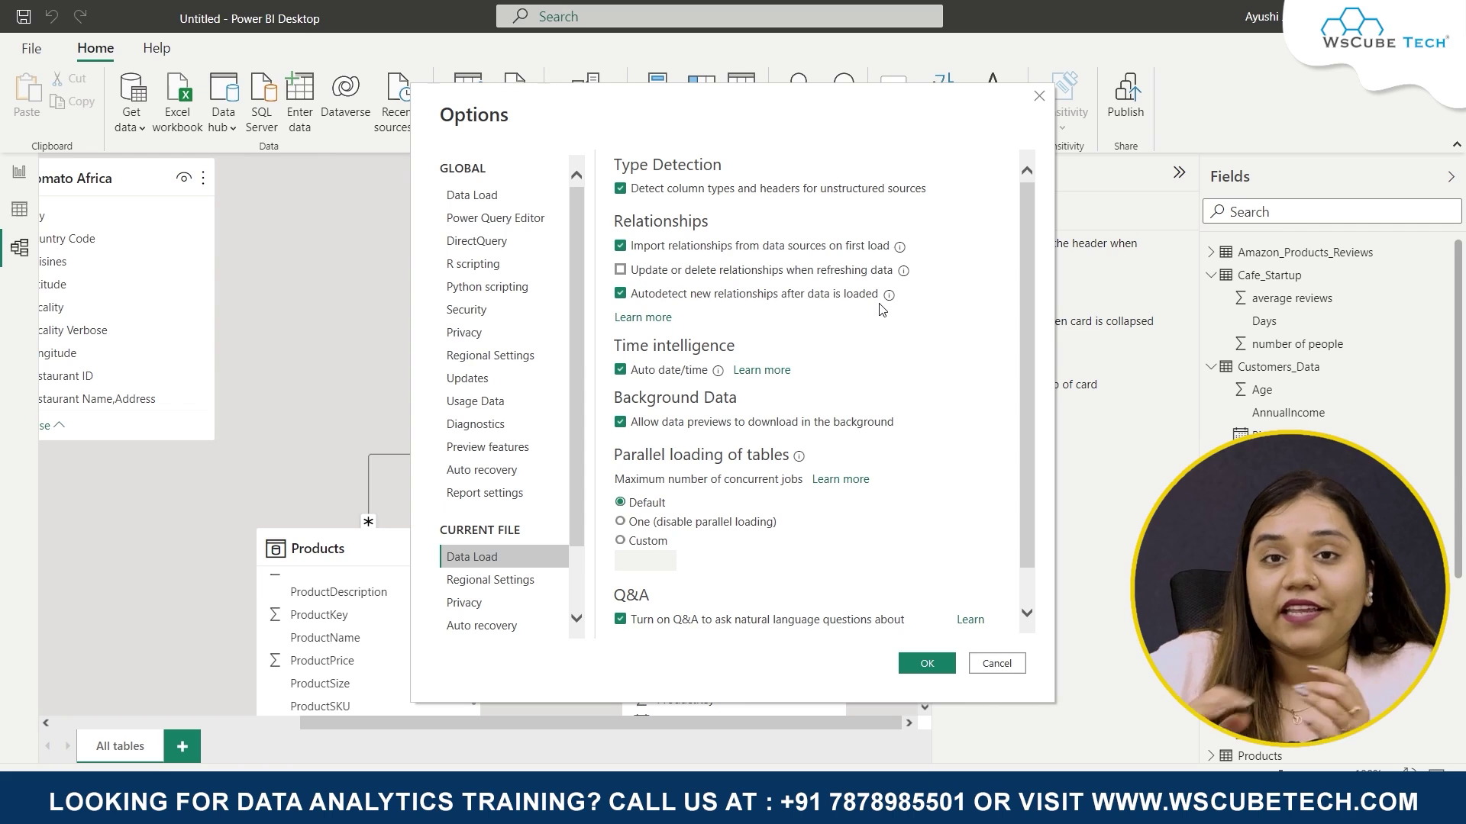
left_click(1039, 97)
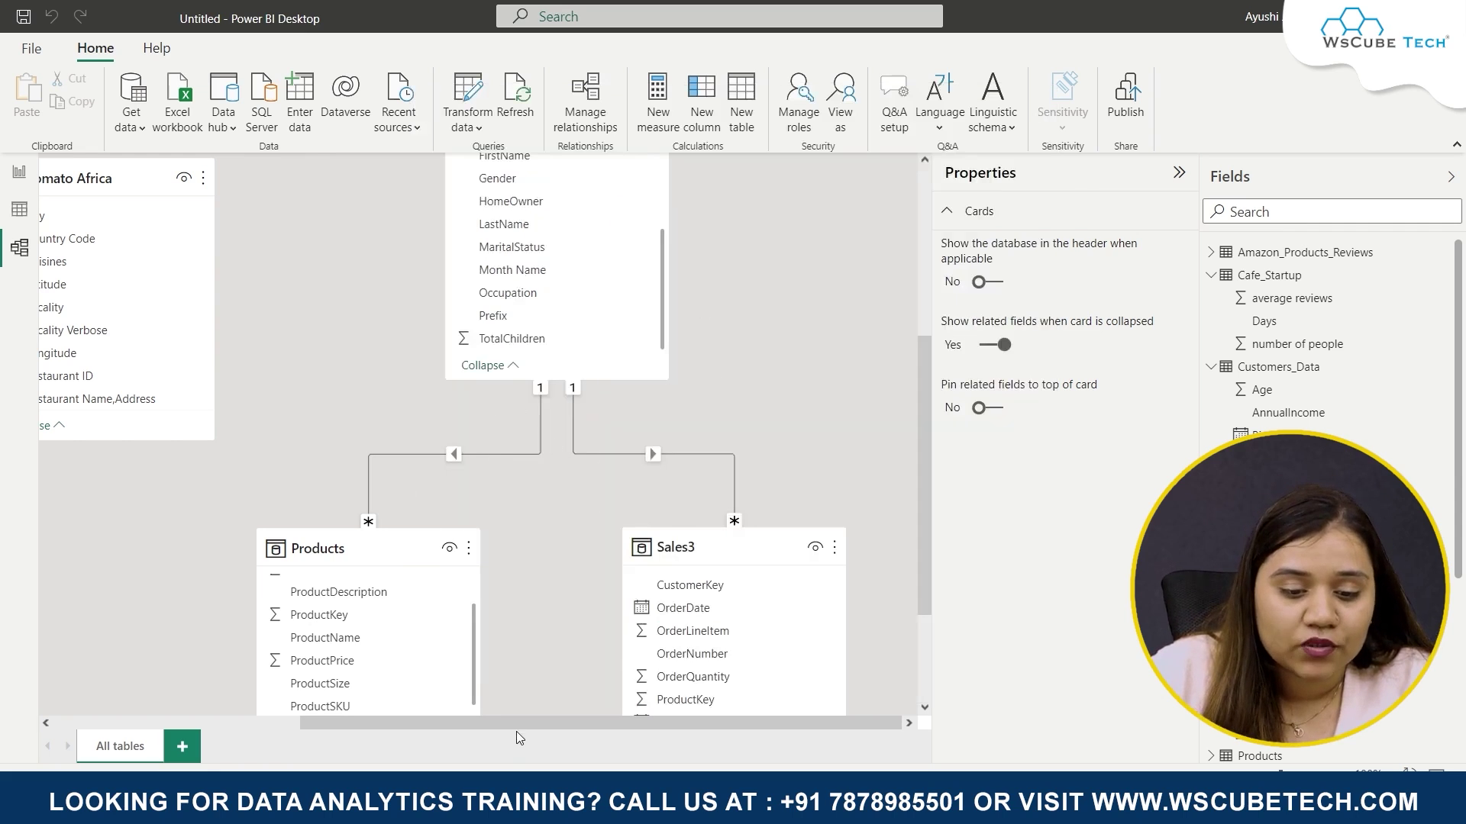
Survey the model diagram and inspect which columns relate Sales3 to Customers_Data in the relationship's settings
left_click_drag(516, 725, 271, 725)
scroll(551, 715, "up", 5)
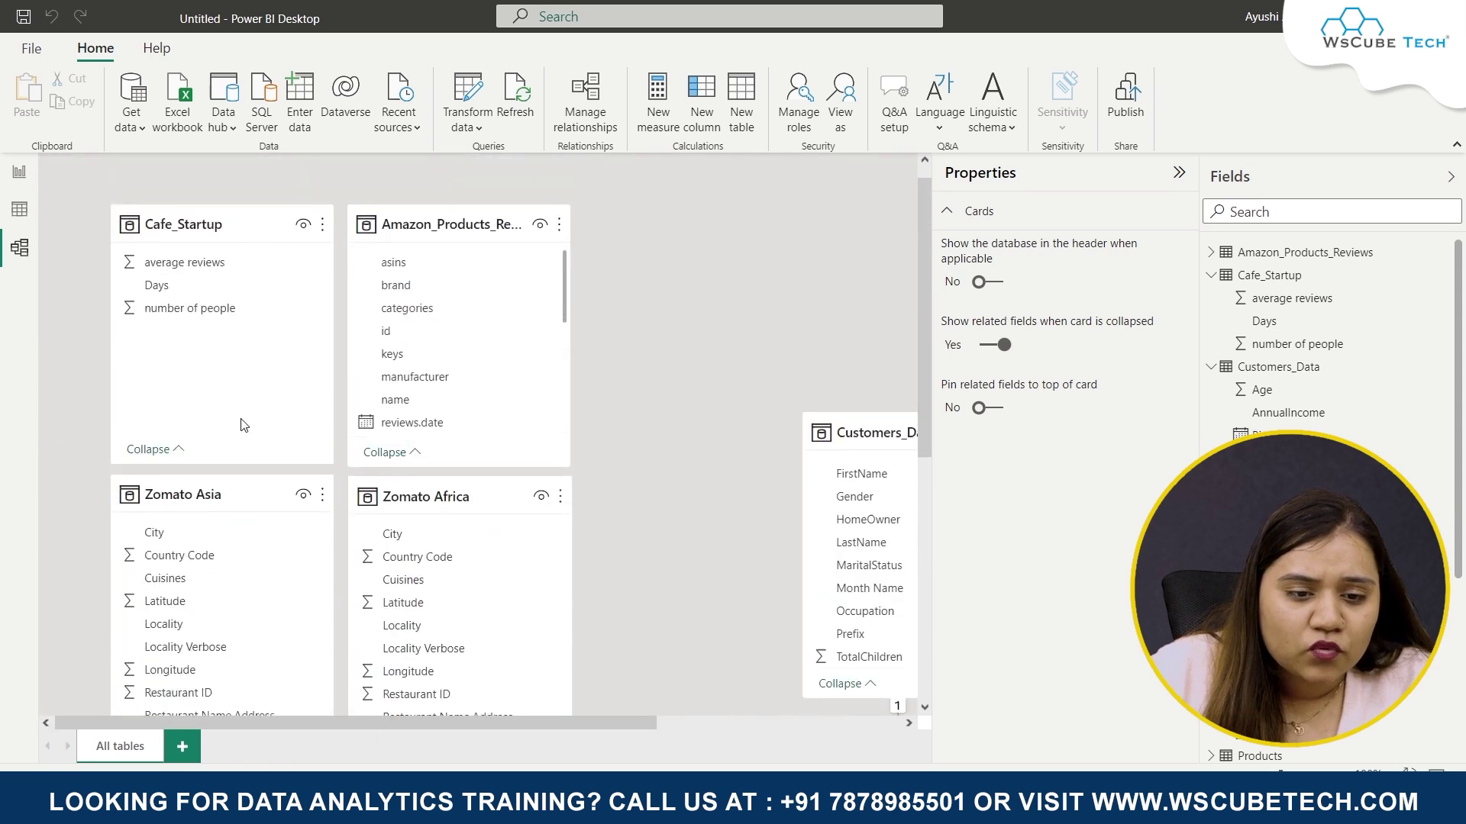
scroll(552, 715, "down", 4)
left_click_drag(511, 725, 733, 725)
scroll(566, 556, "down", 2)
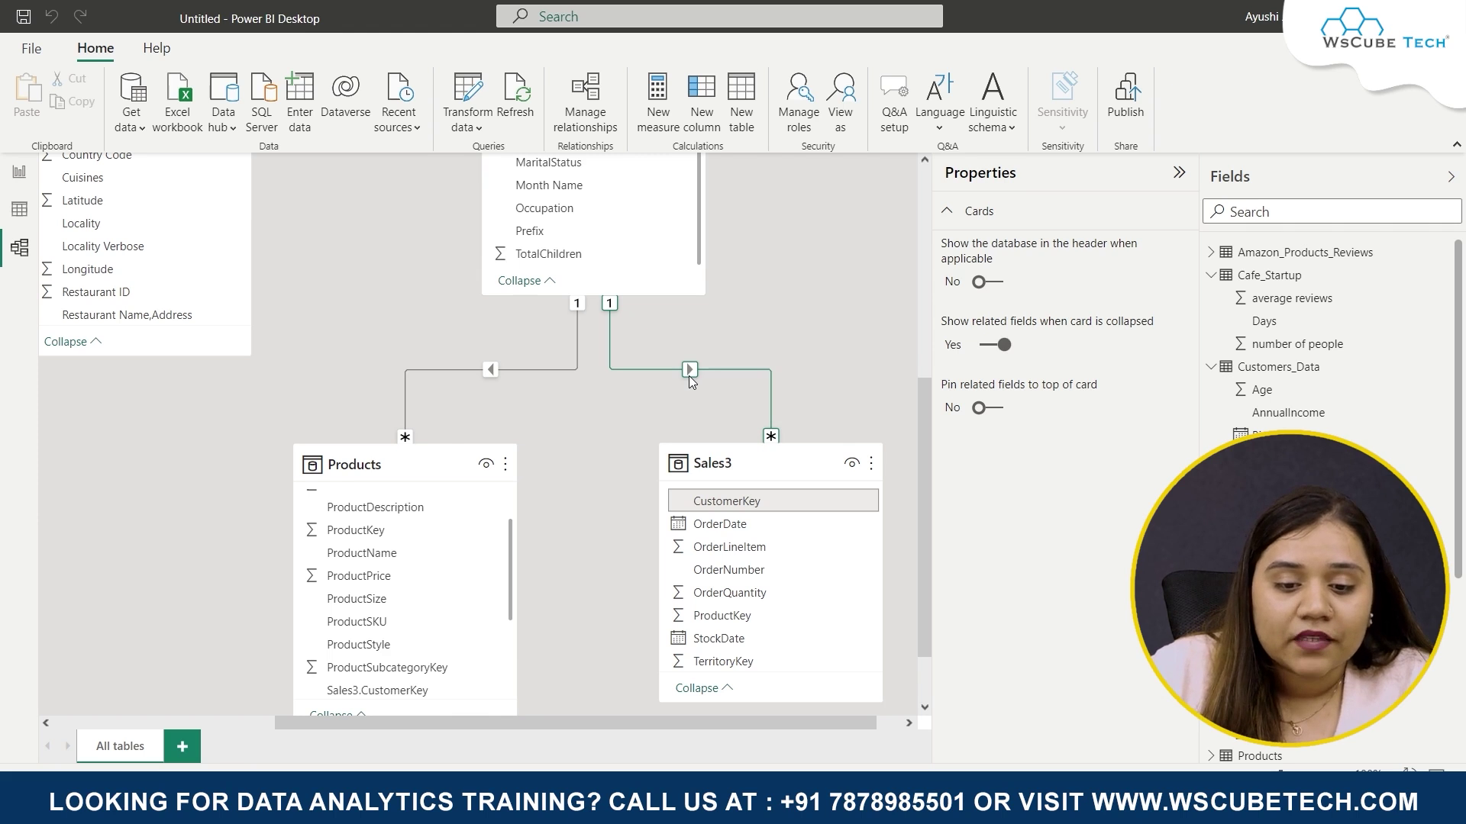
scroll(688, 371, "up", 4)
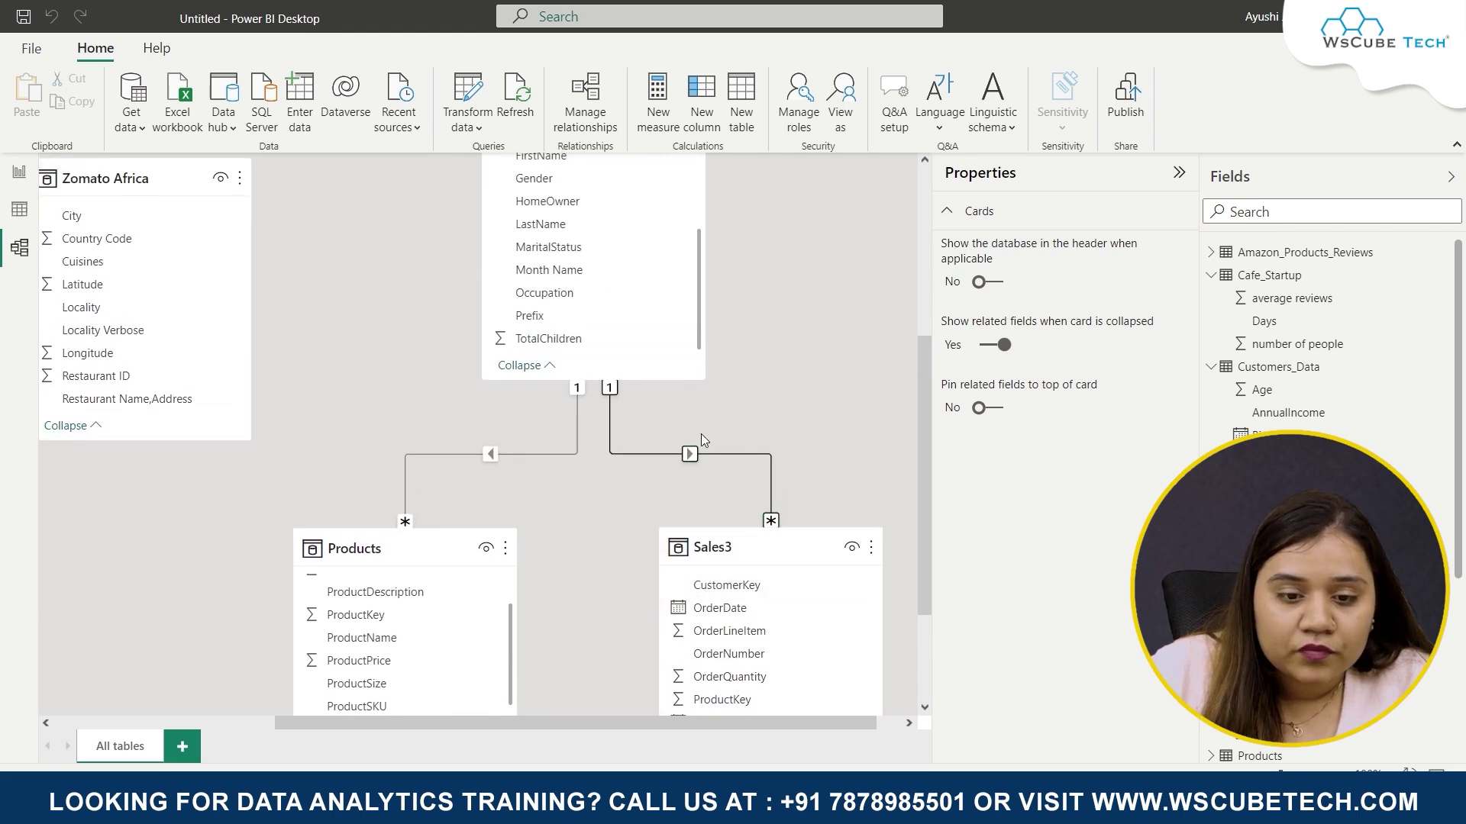
scroll(746, 586, "down", 3)
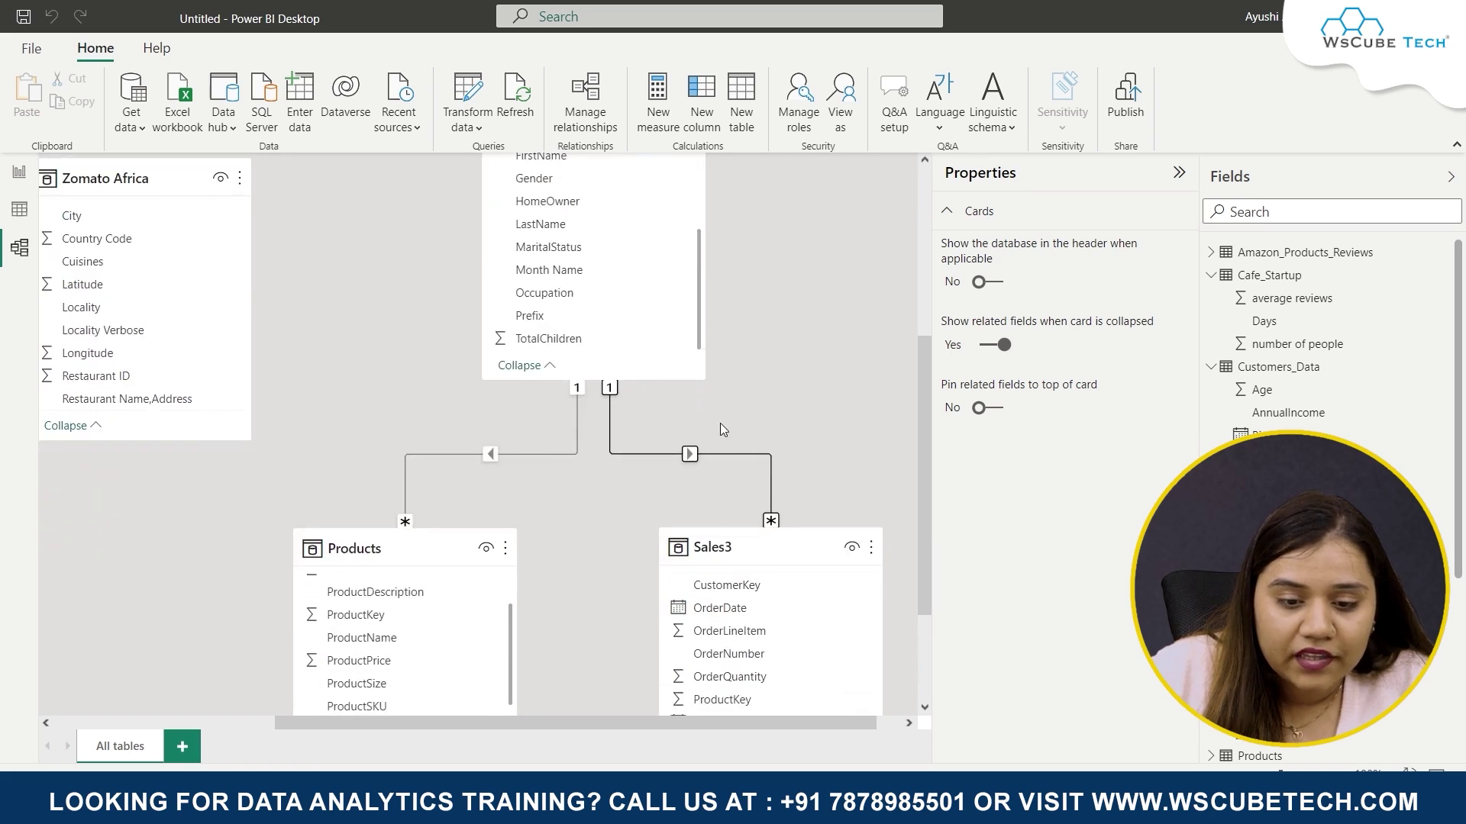
double_click(685, 460)
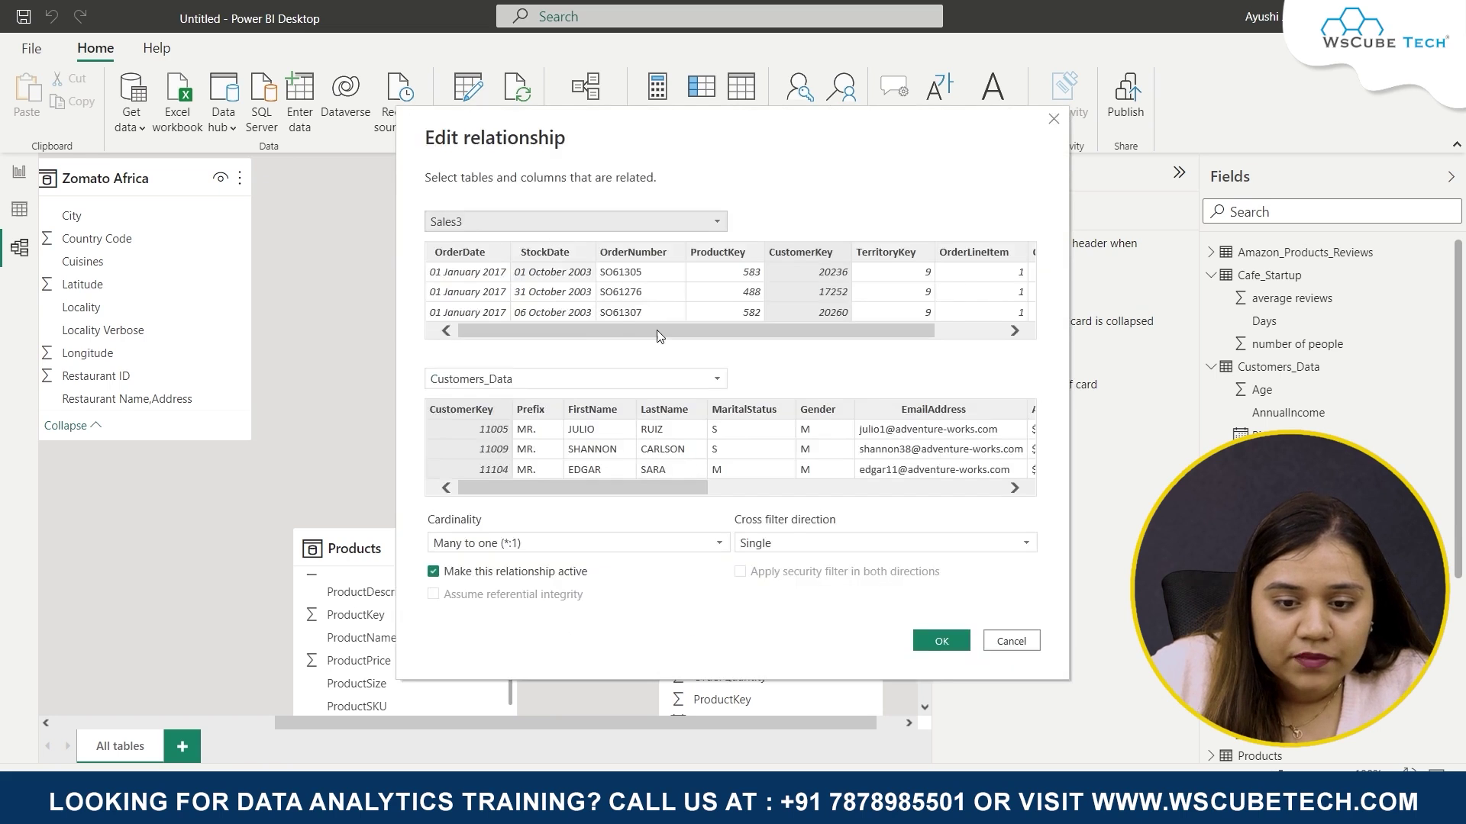
left_click(561, 489)
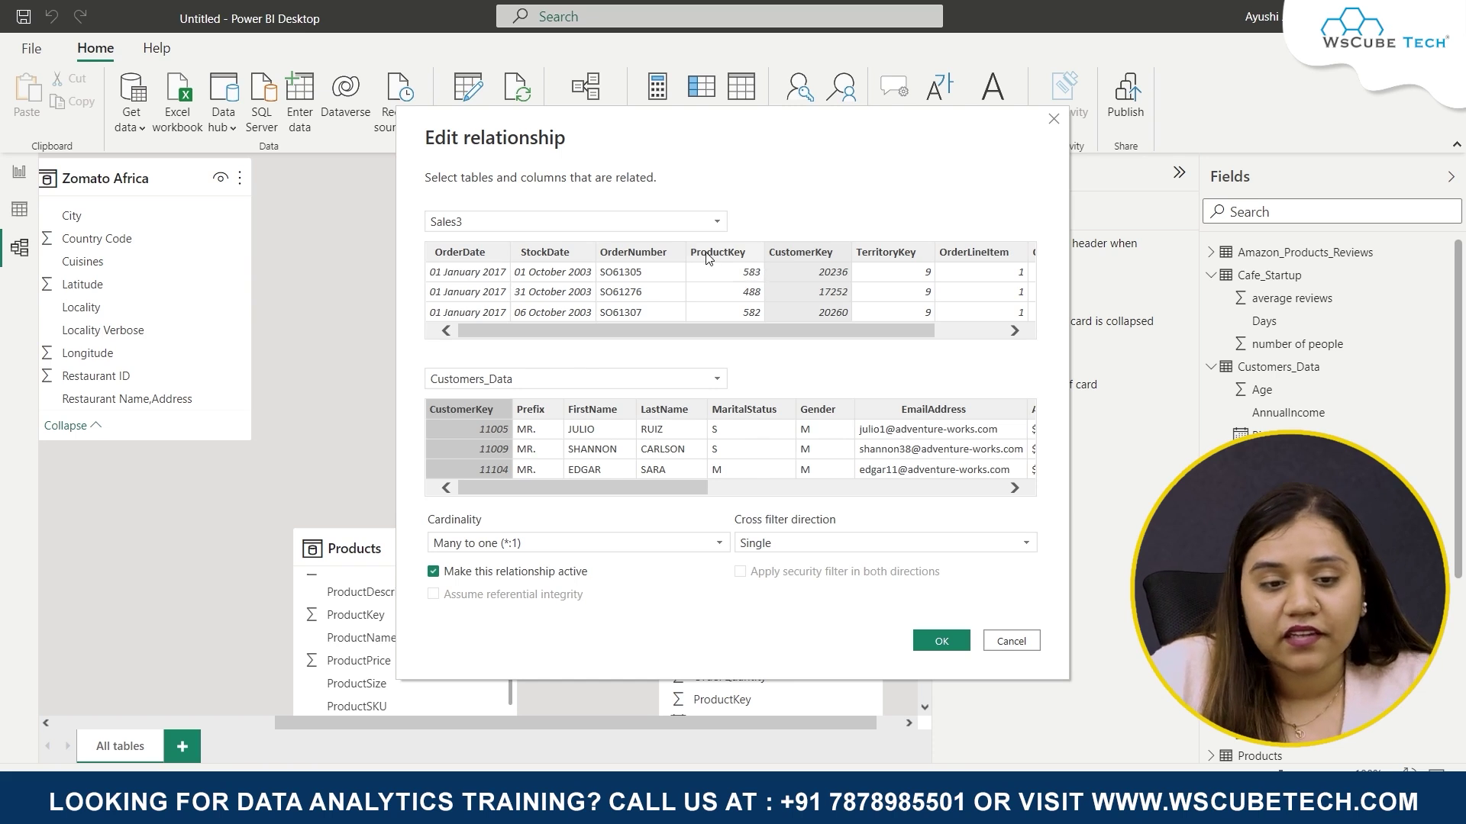
left_click(1060, 121)
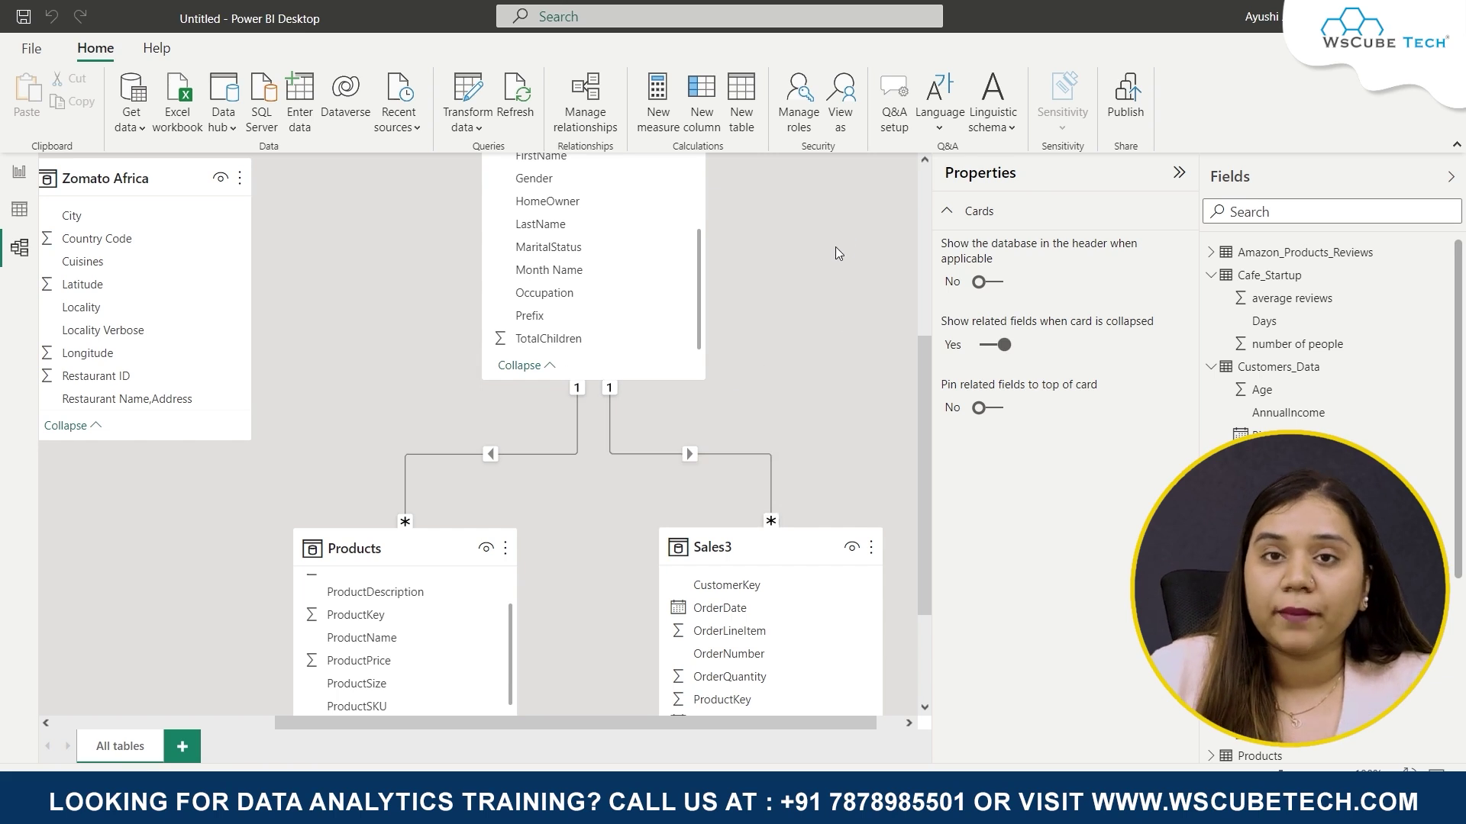
Add a table visual to report Page 1 and fill it with ProductName from the Products table
left_click(23, 176)
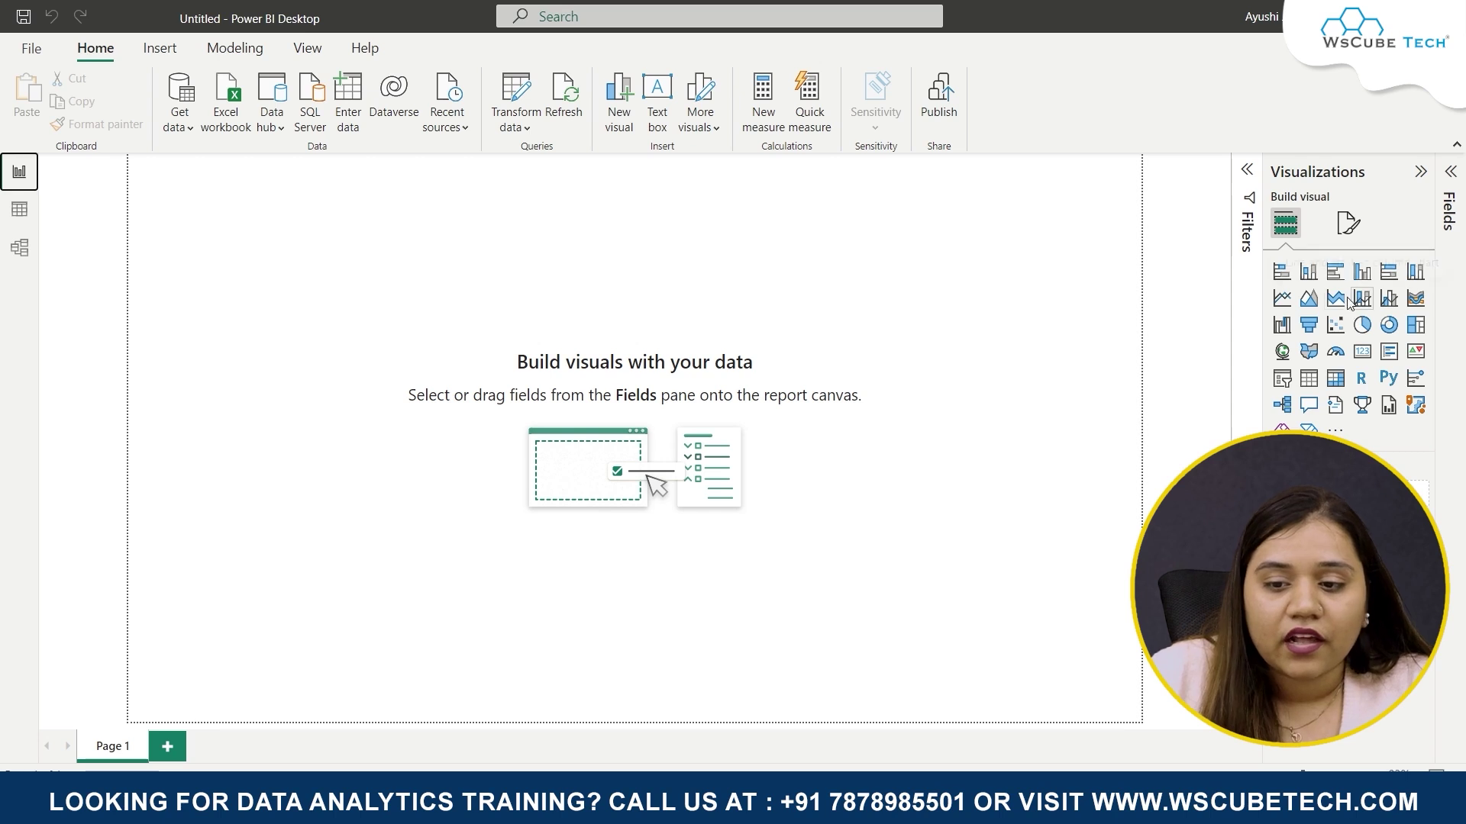
left_click(1308, 379)
left_click_drag(333, 271, 566, 369)
left_click(1248, 171)
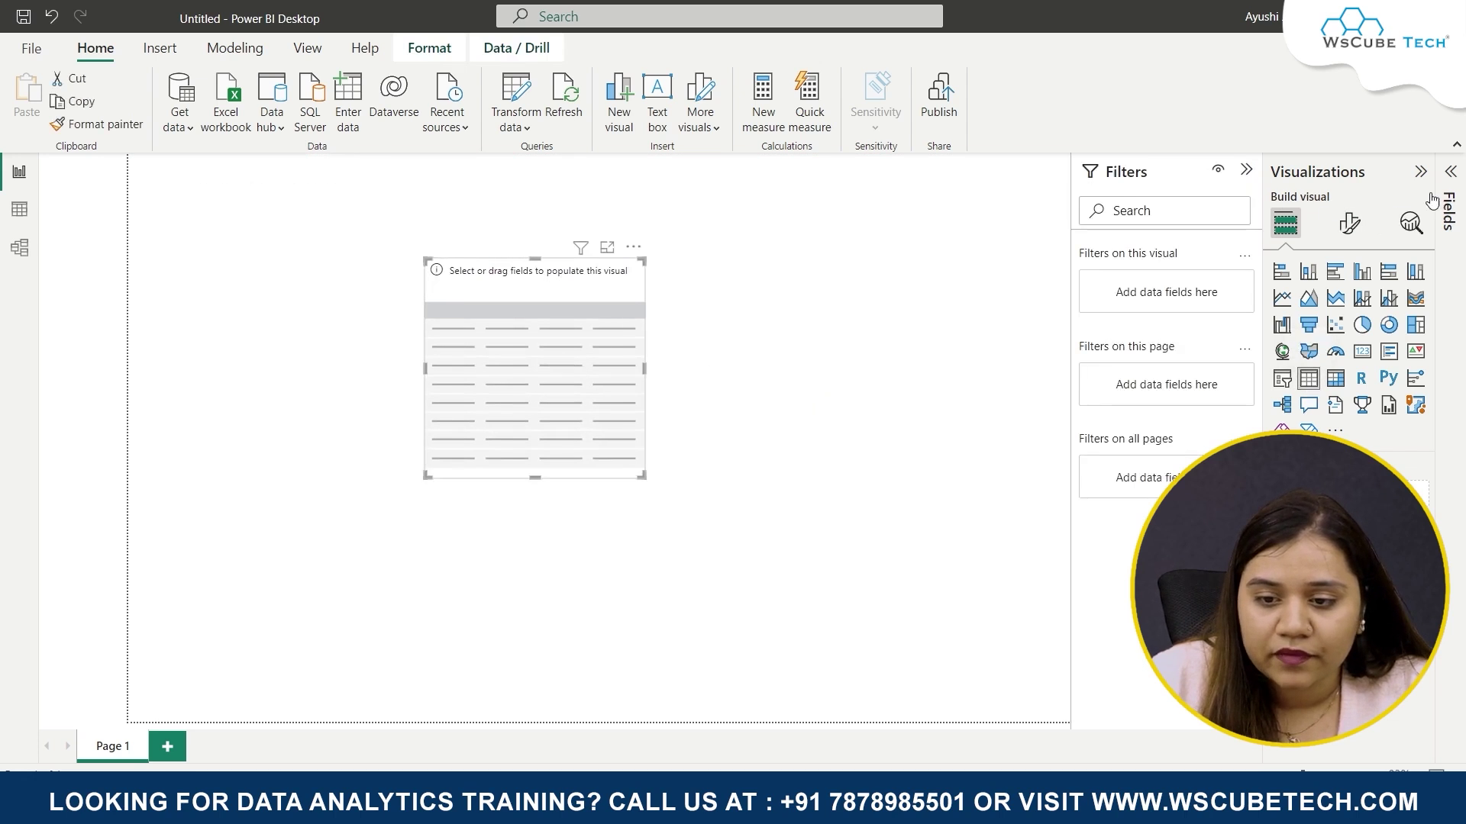
left_click(1450, 176)
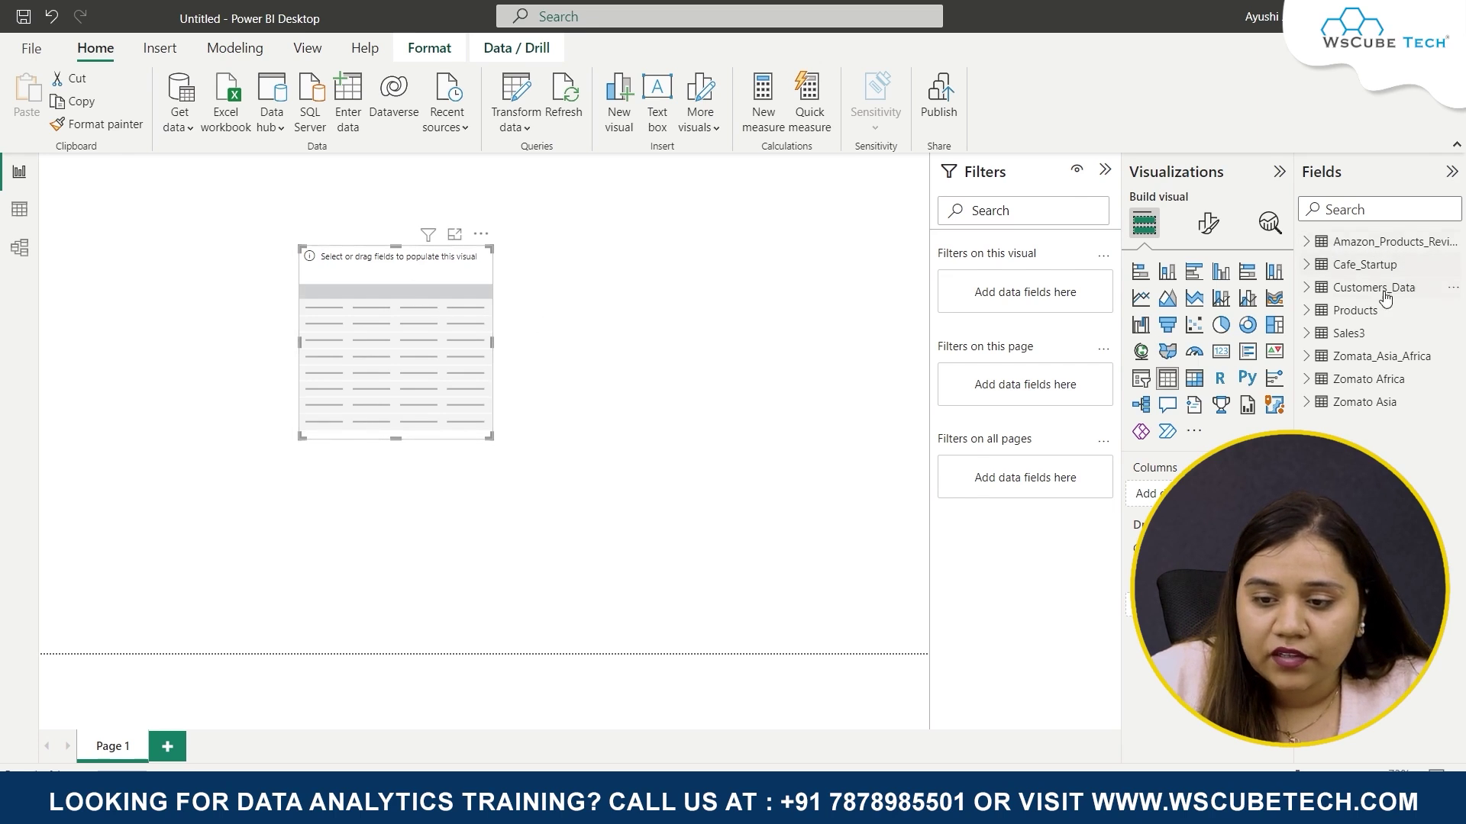
left_click(1310, 313)
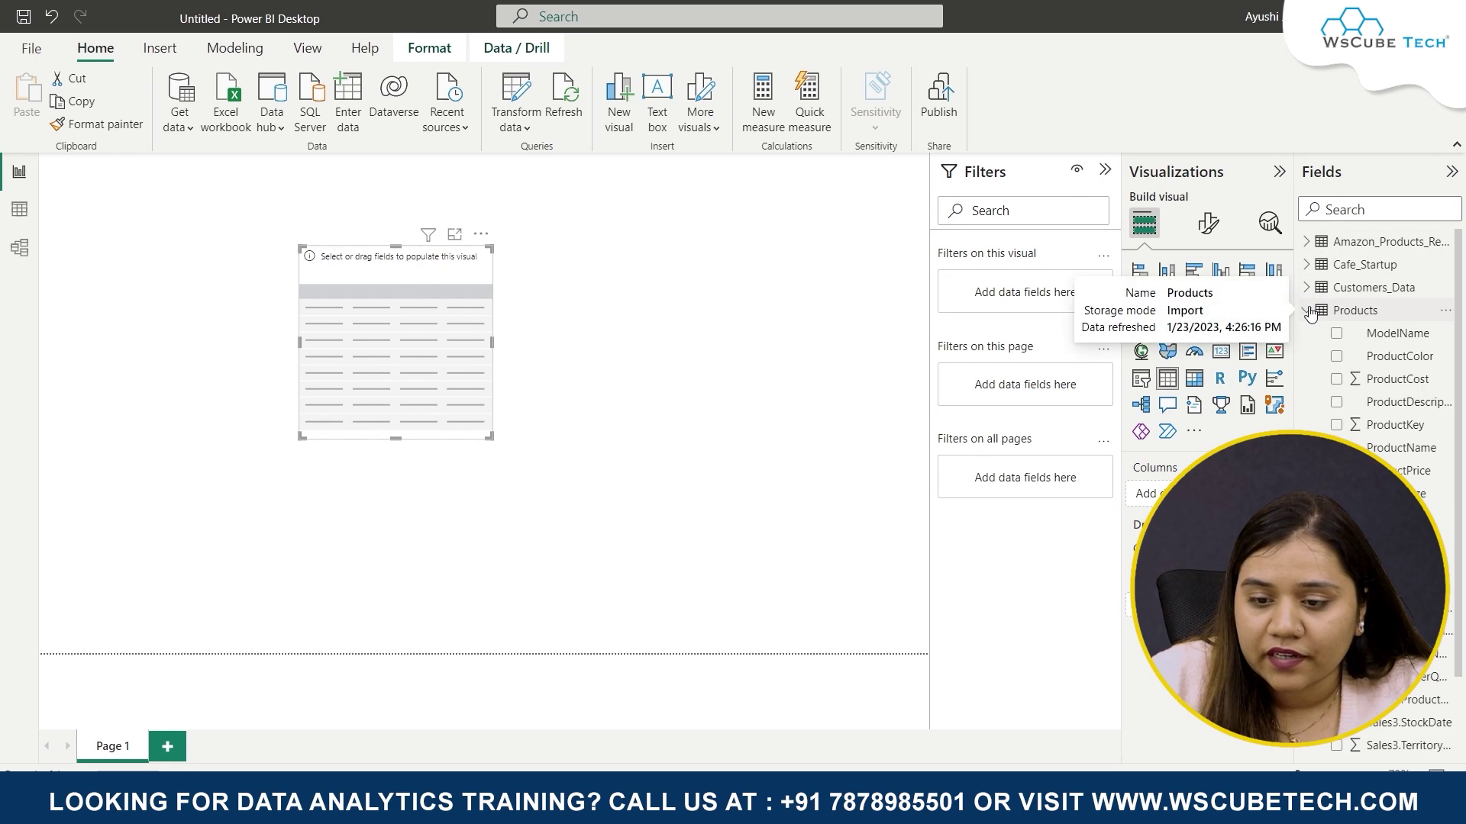
left_click(1391, 449)
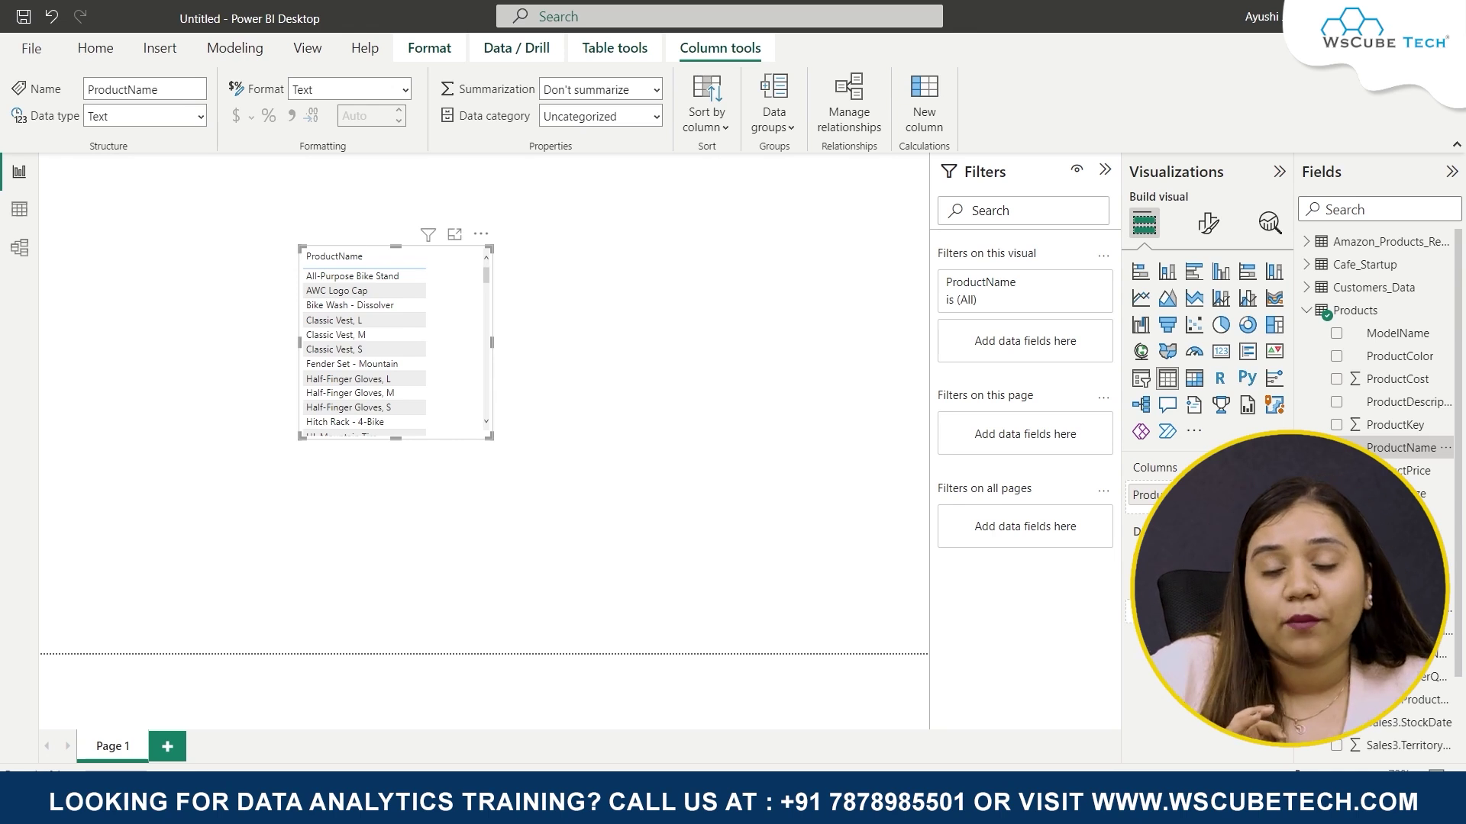
Add OrderQuantity from Sales3 to the table visual, widen the visual to fit both columns, and review the quantities per product
left_click(1306, 310)
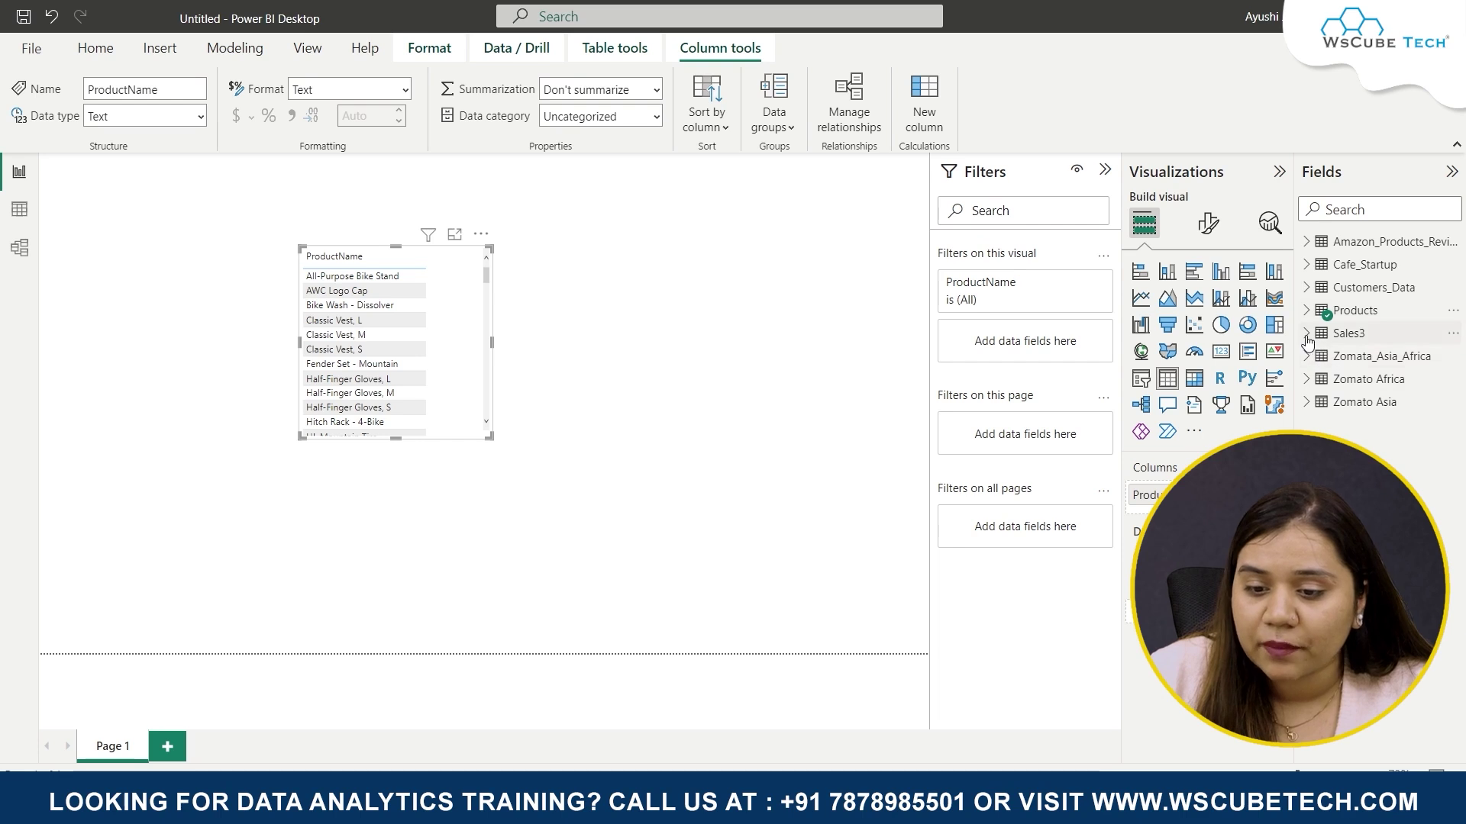
left_click(1306, 334)
left_click_drag(1408, 477, 1141, 518)
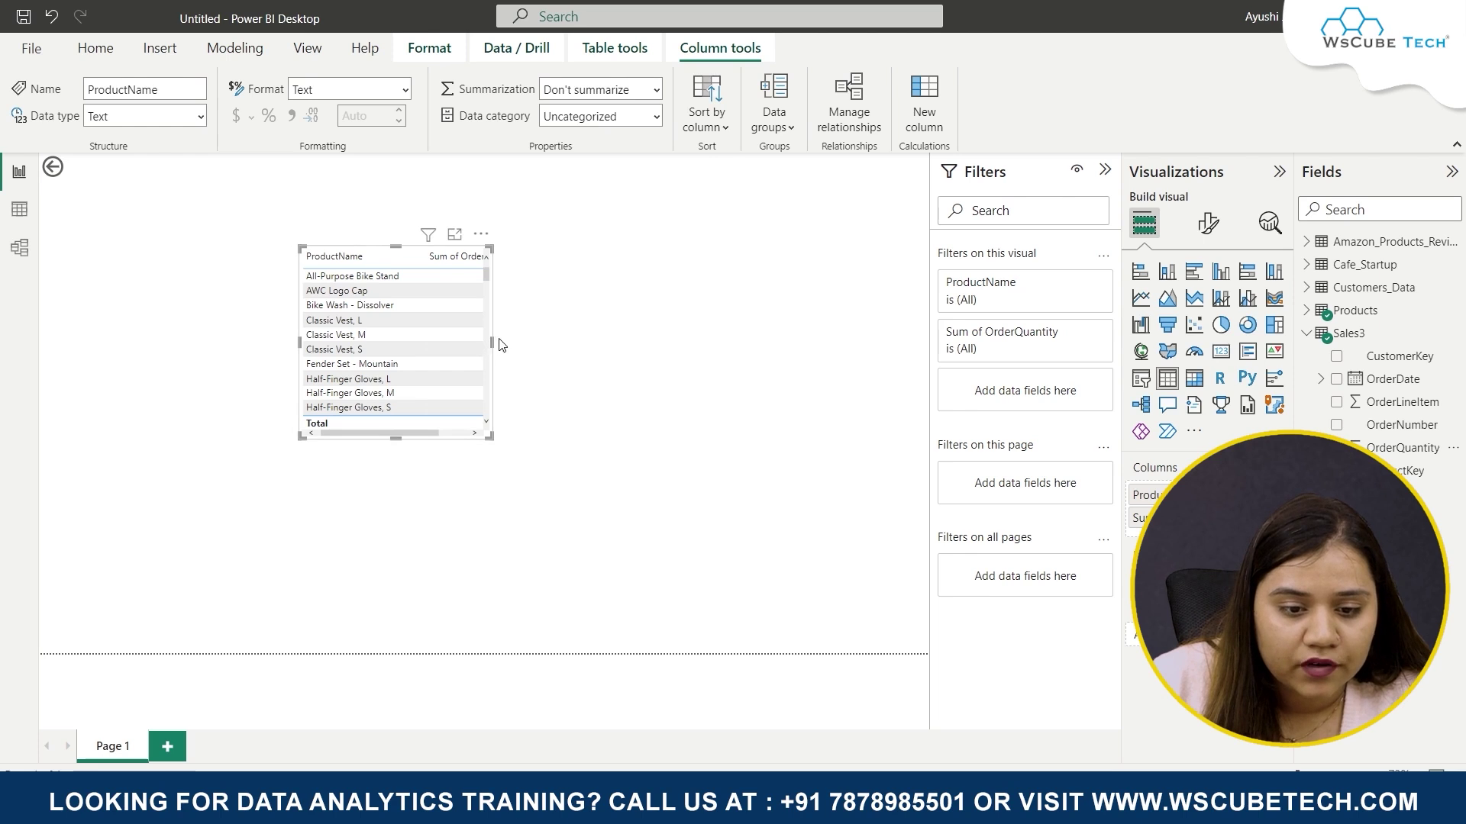
left_click_drag(489, 340, 536, 342)
scroll(454, 356, "down", 2)
scroll(458, 362, "up", 2)
scroll(470, 355, "down", 7)
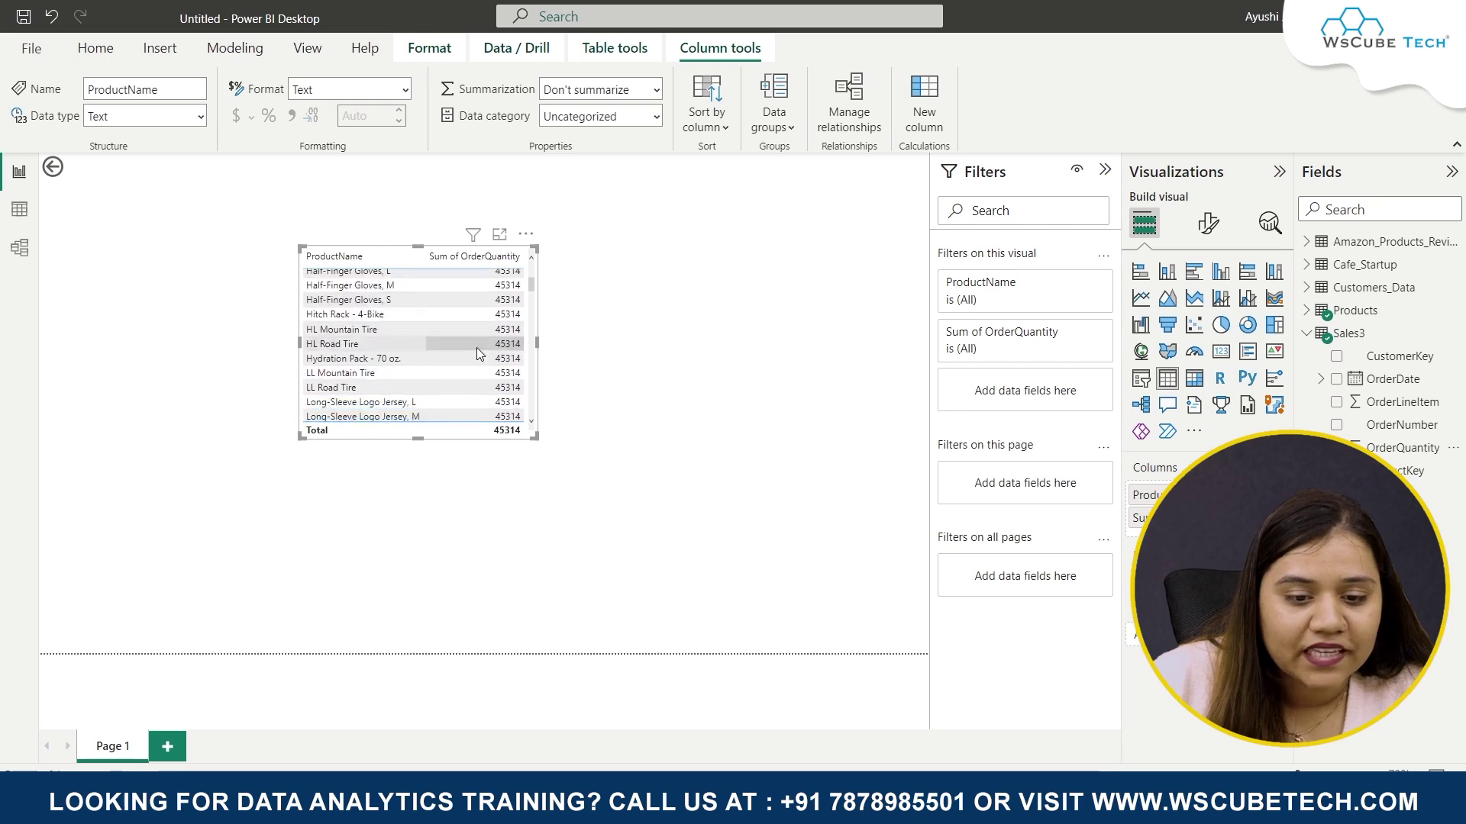
scroll(465, 366, "up", 7)
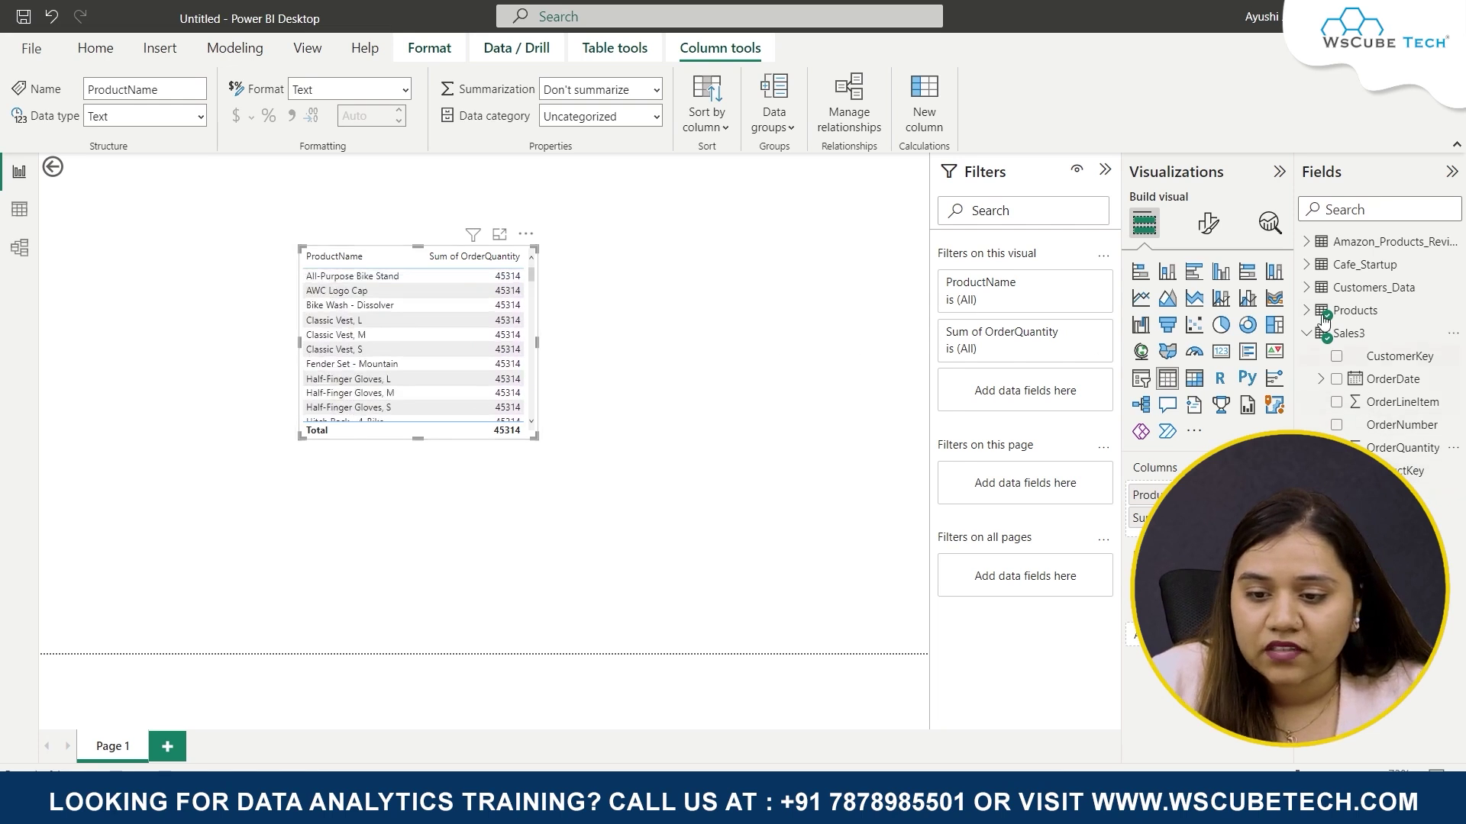
left_click(1307, 334)
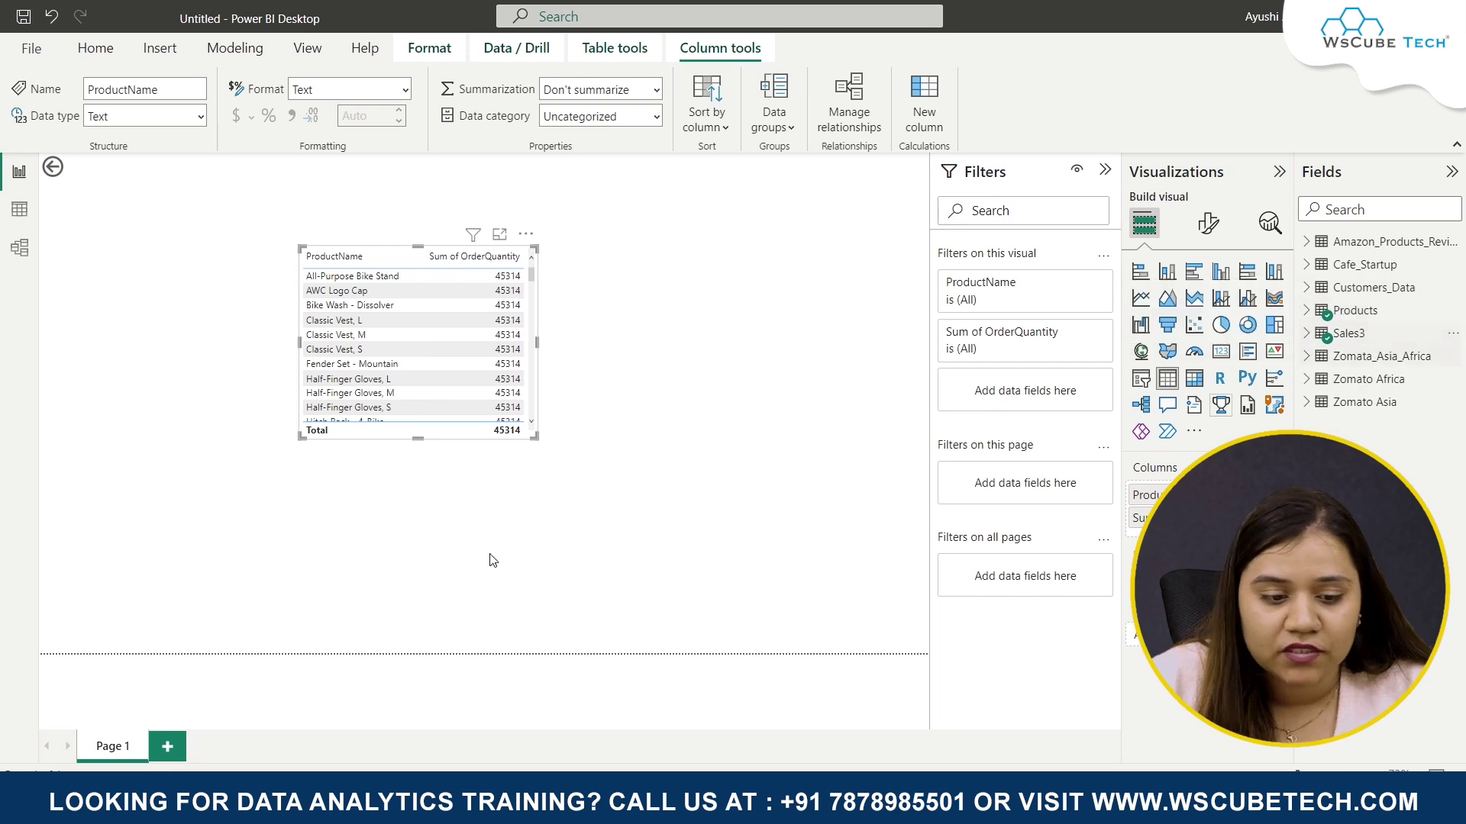
Set the cross filter direction of the relationship between Products and Customers_Data to Both in the model
left_click(30, 260)
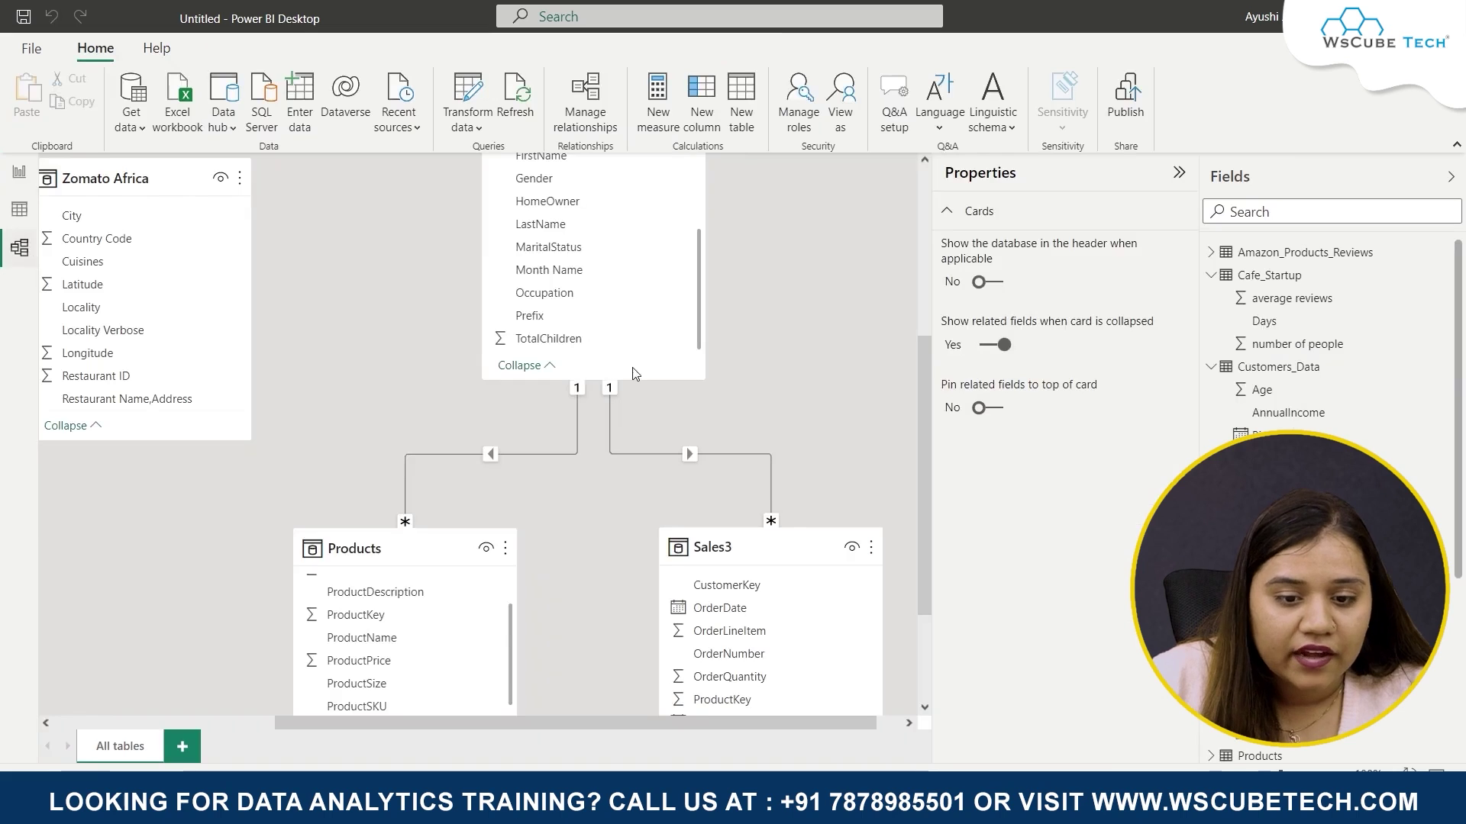
scroll(610, 617, "up", 3)
scroll(611, 617, "down", 3)
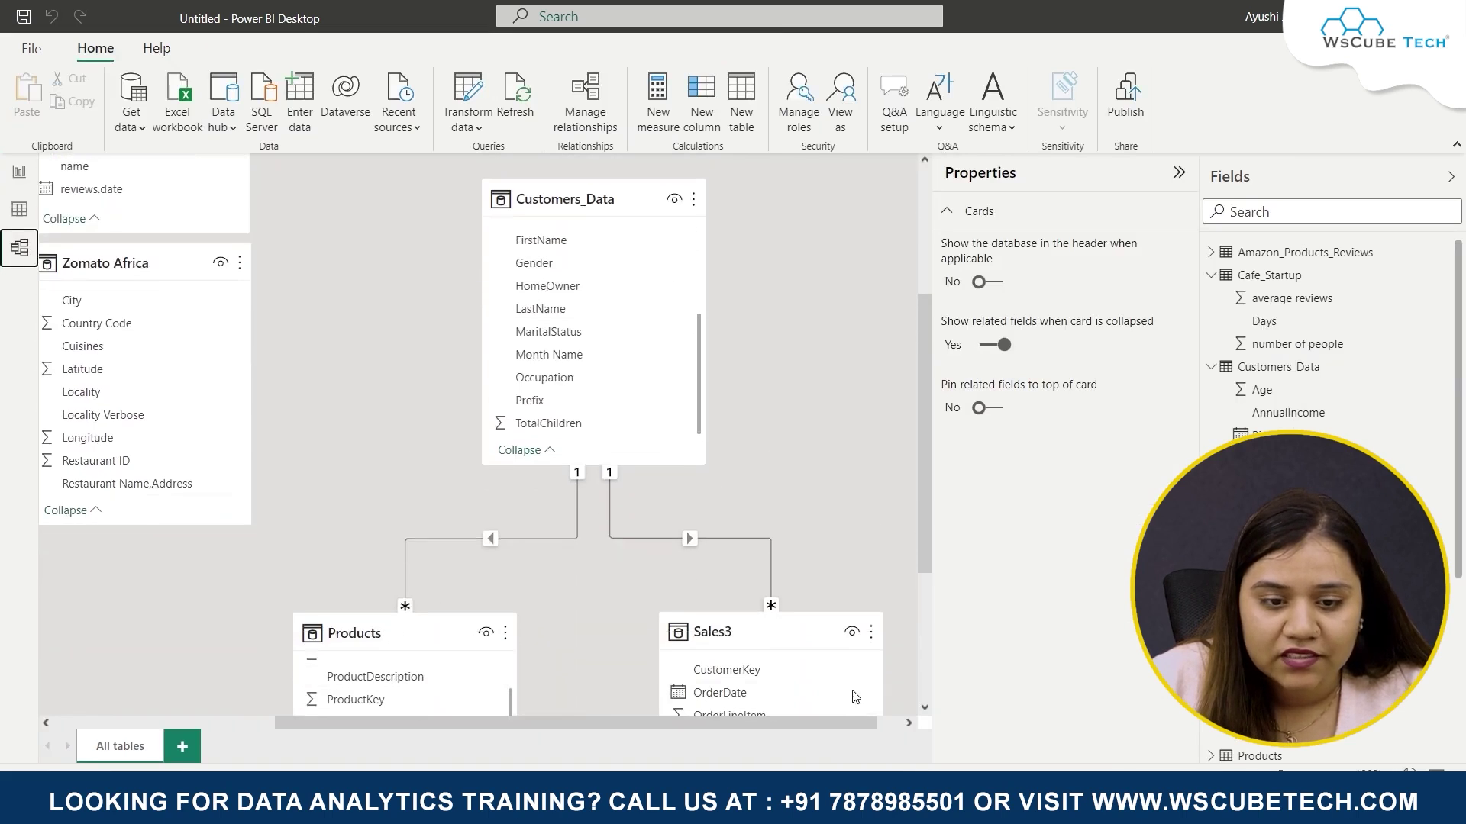
left_click(489, 539)
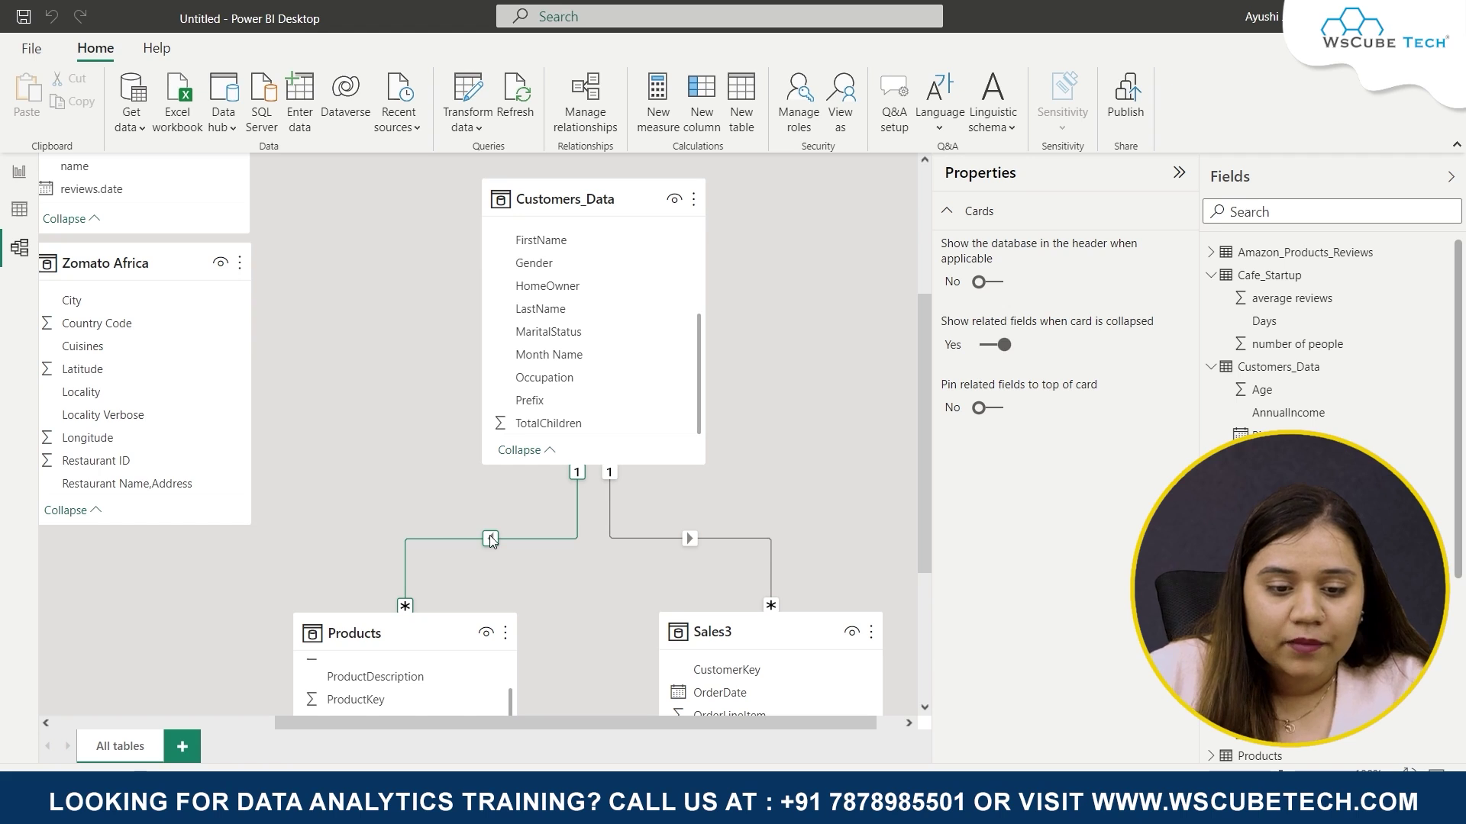
double_click(492, 541)
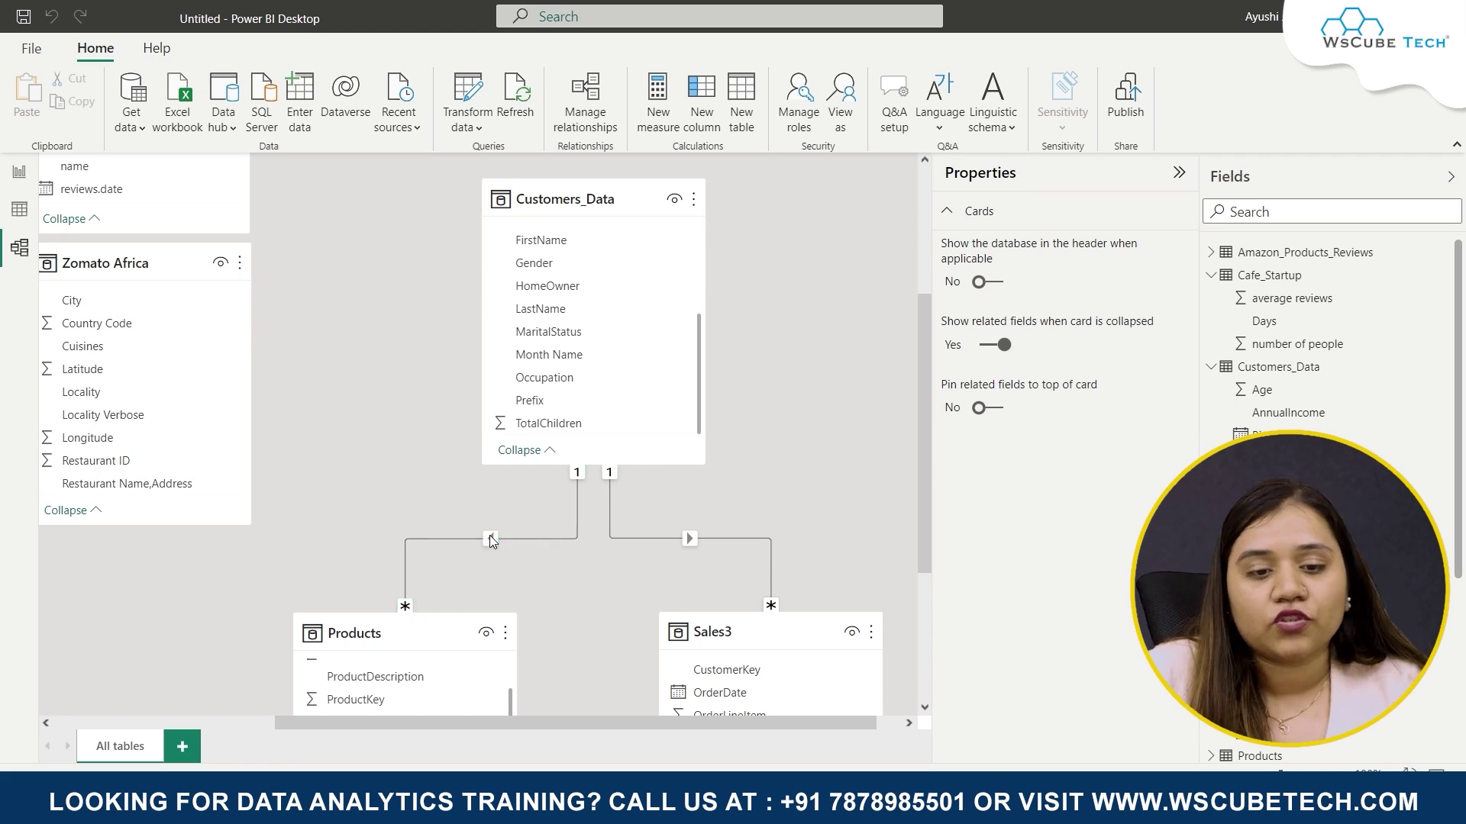
left_click(876, 548)
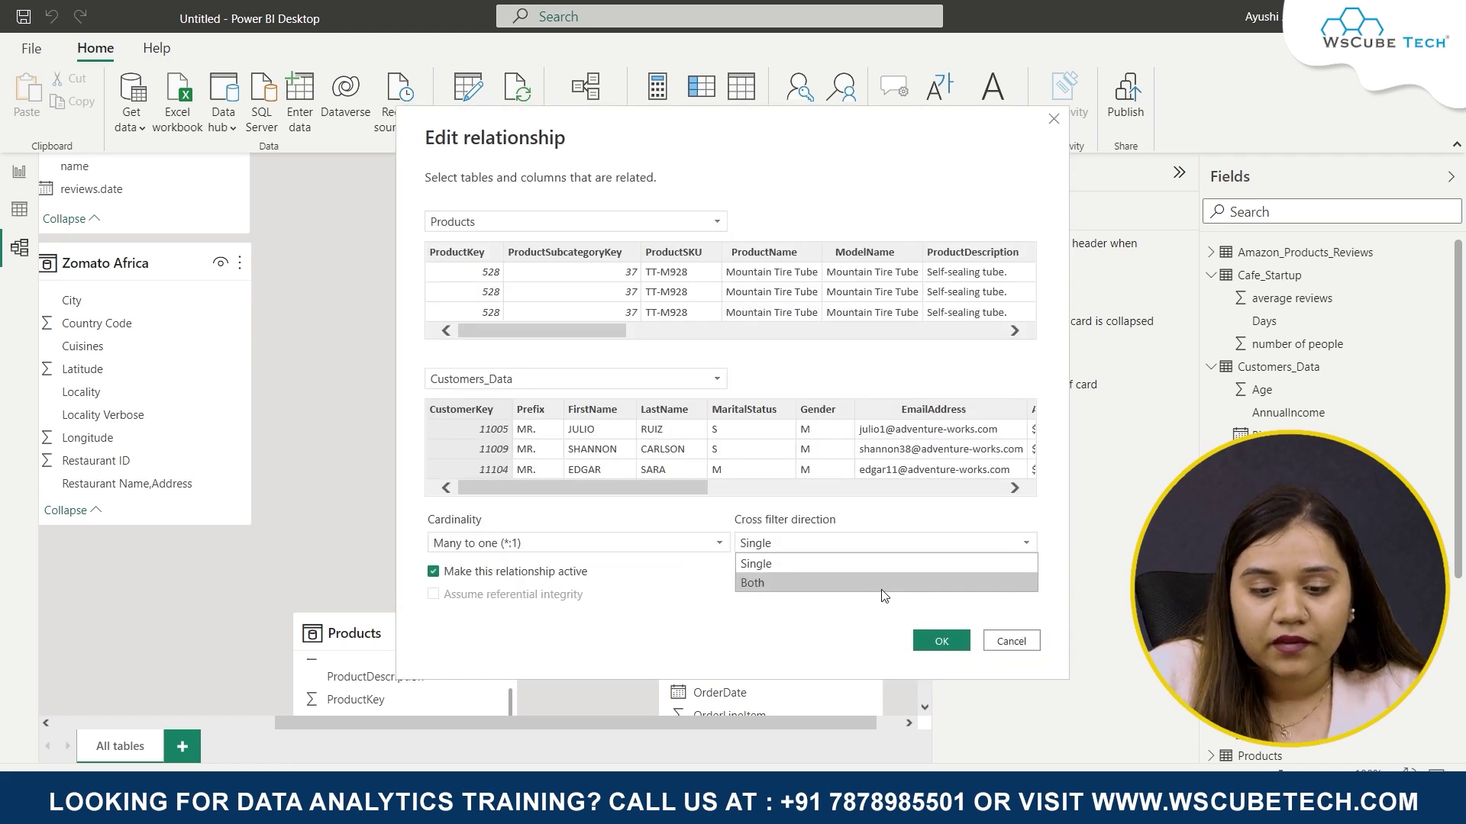
left_click(872, 583)
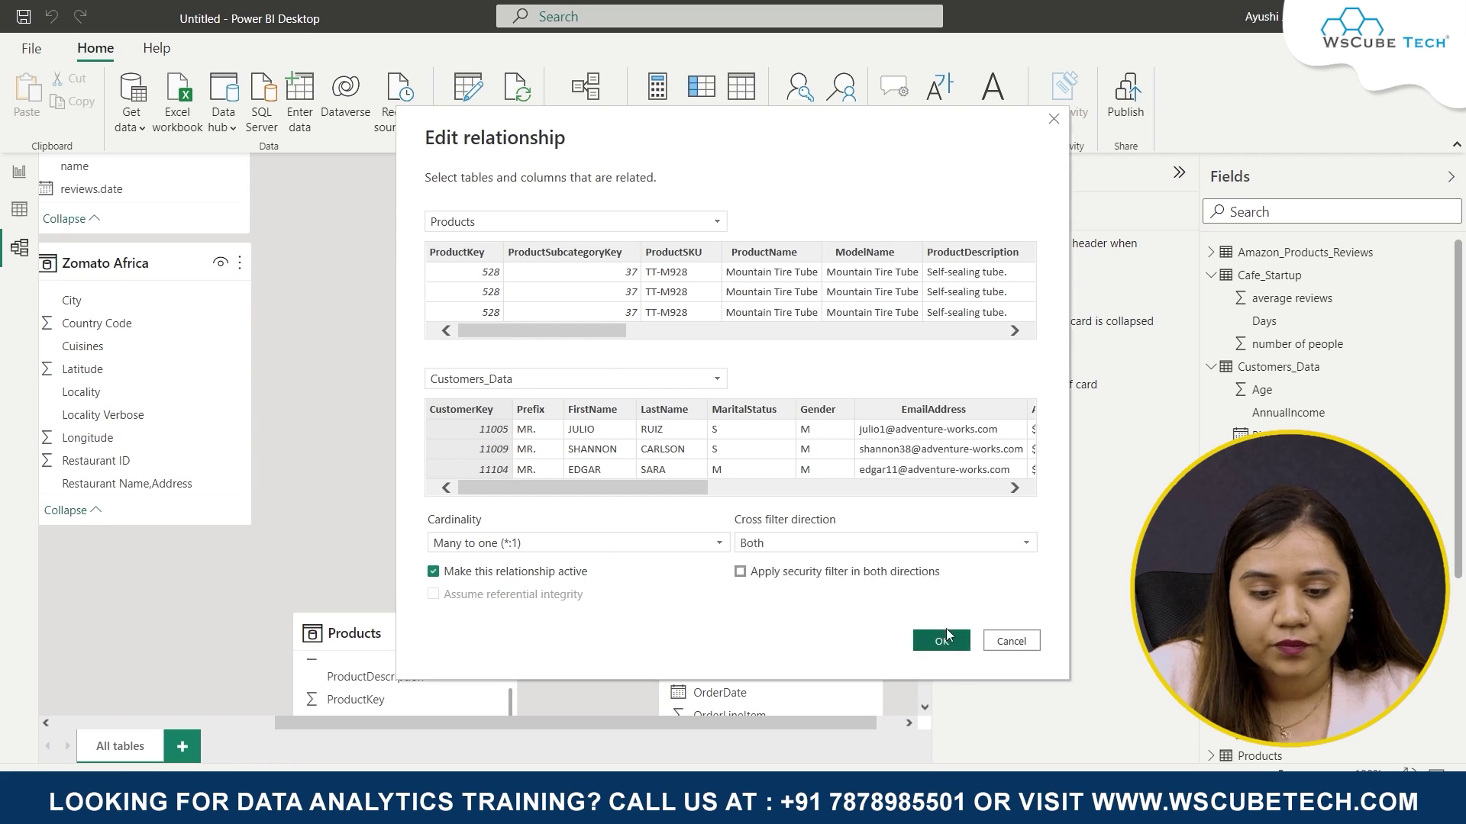
left_click(941, 641)
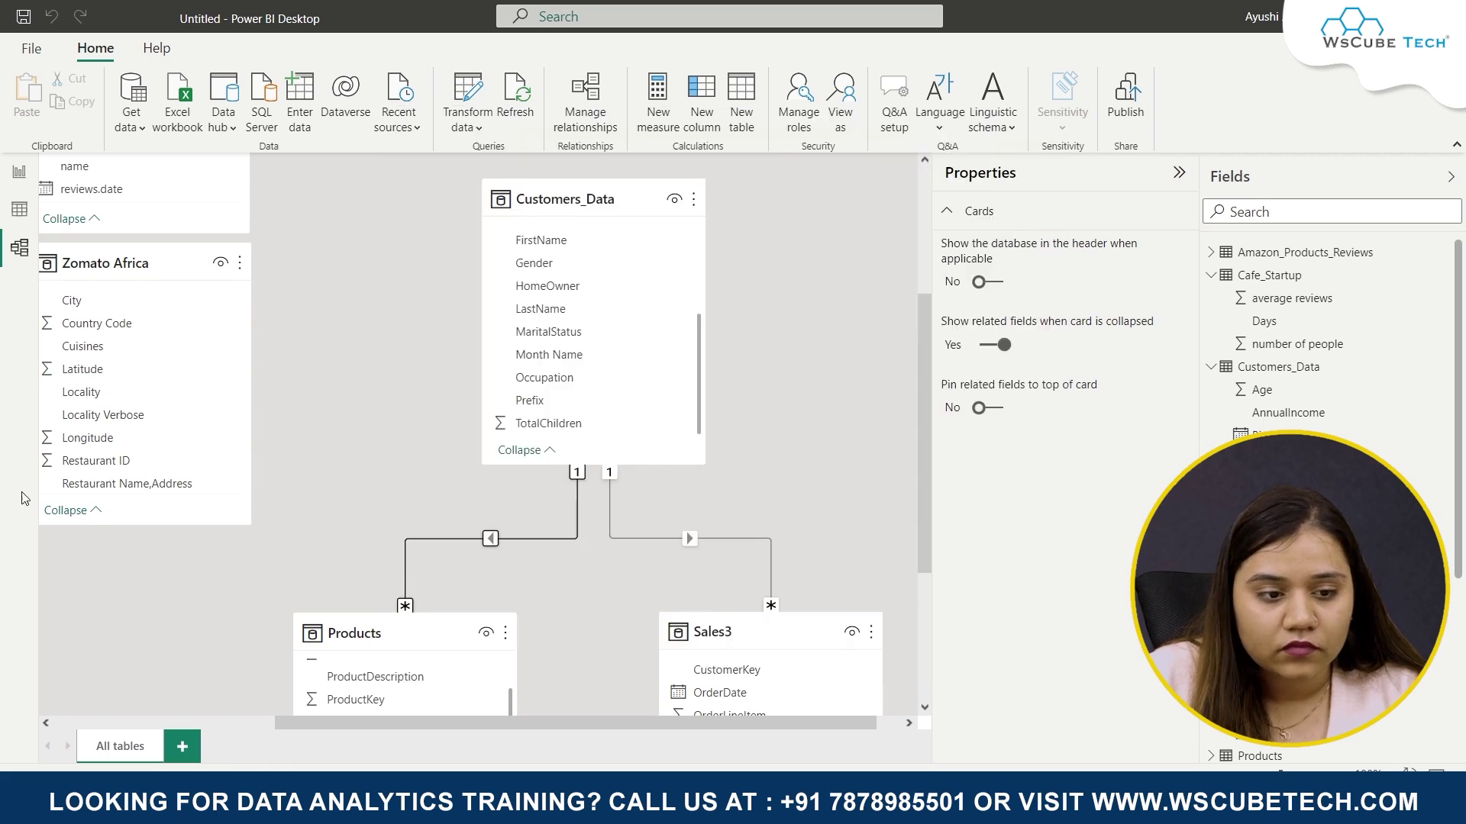
Return to the report, review the order quantities per product in the table visual, and deselect the visual
left_click(20, 168)
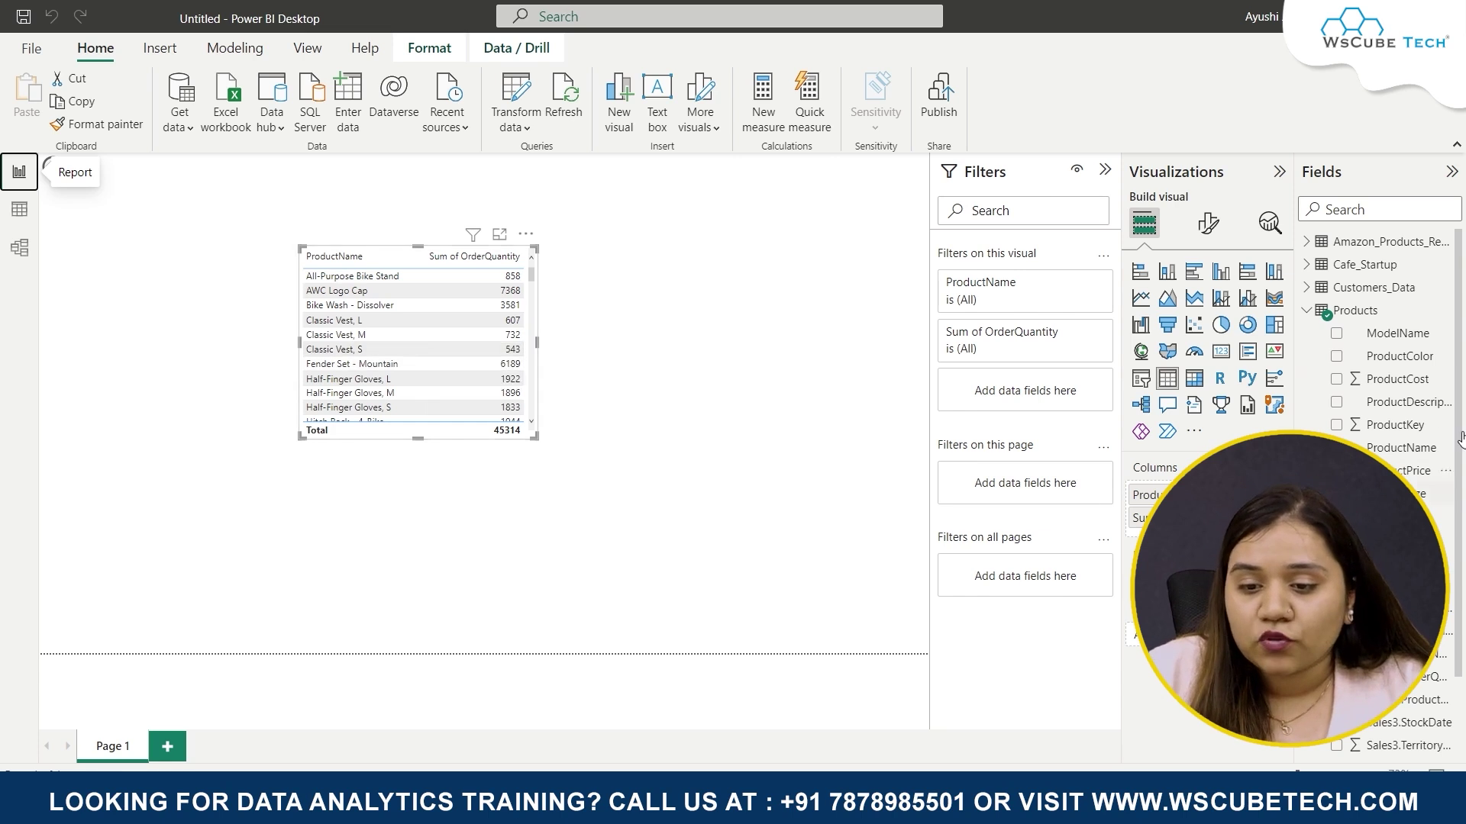
left_click(1307, 310)
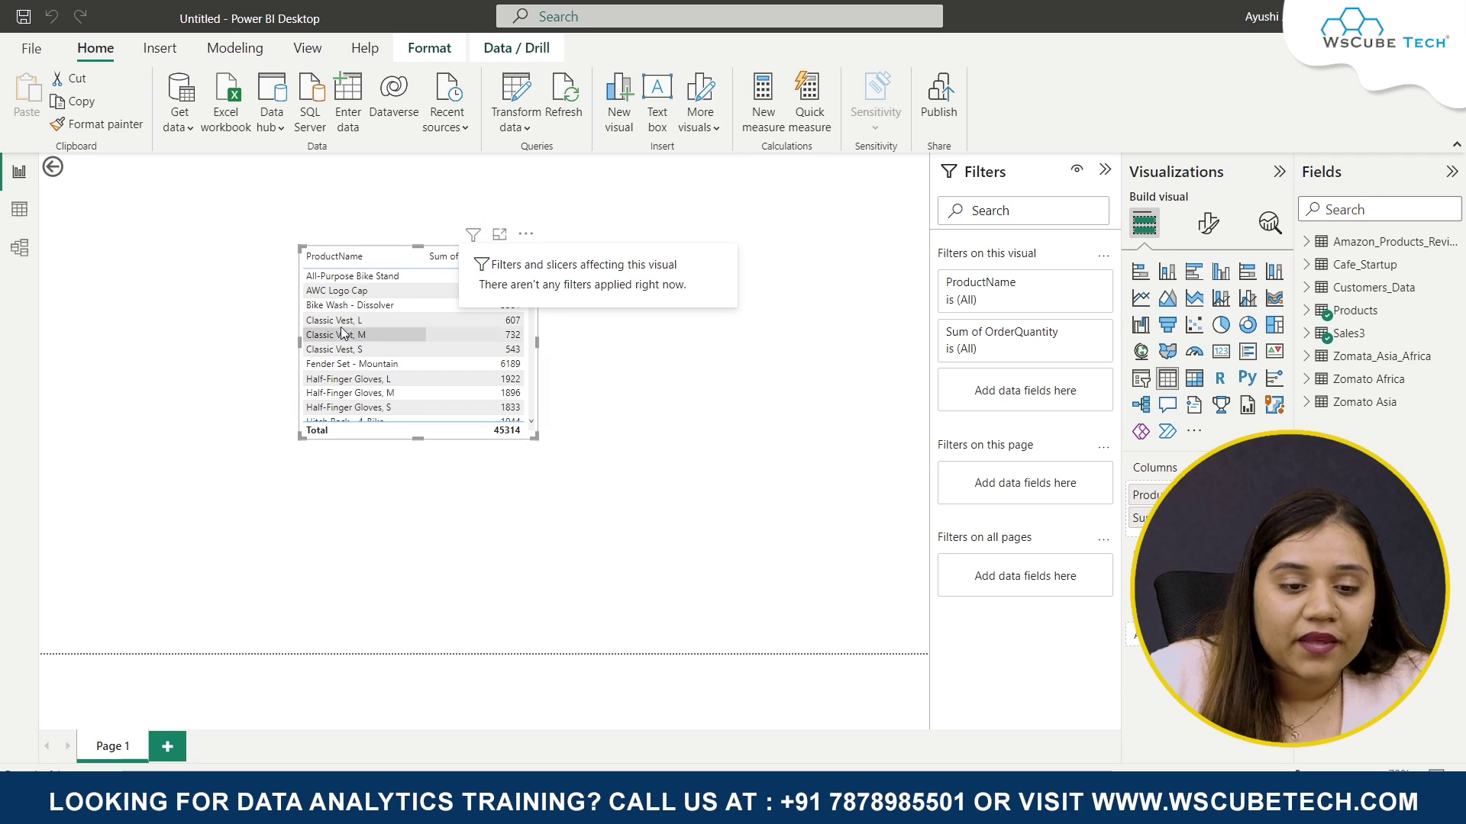
left_click(651, 406)
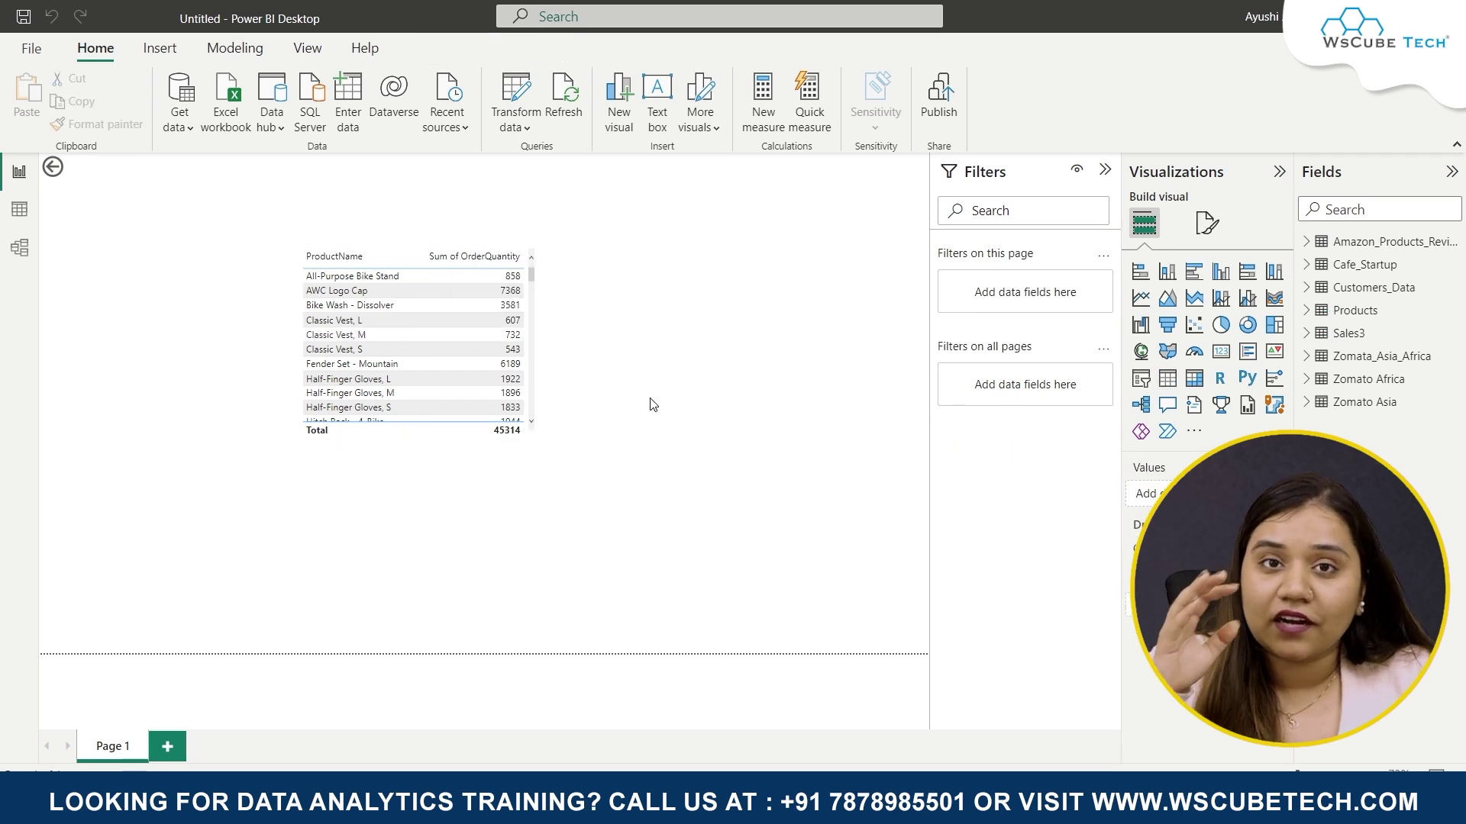
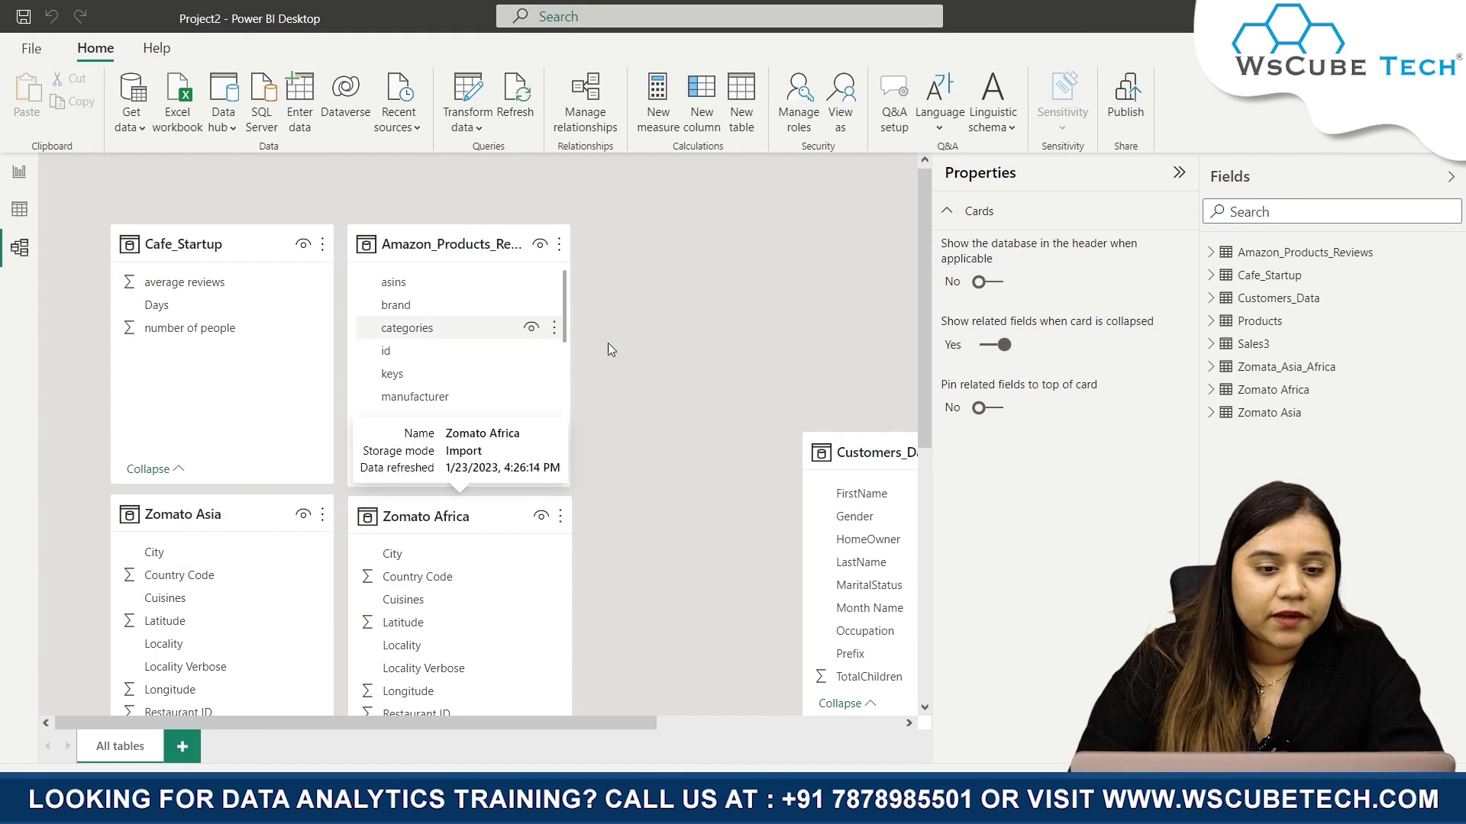
Survey the Project2 model diagram and examine the cardinality and direction of the relationships linking Customers_Data to Products and Sales3
scroll(324, 359, "down", 3)
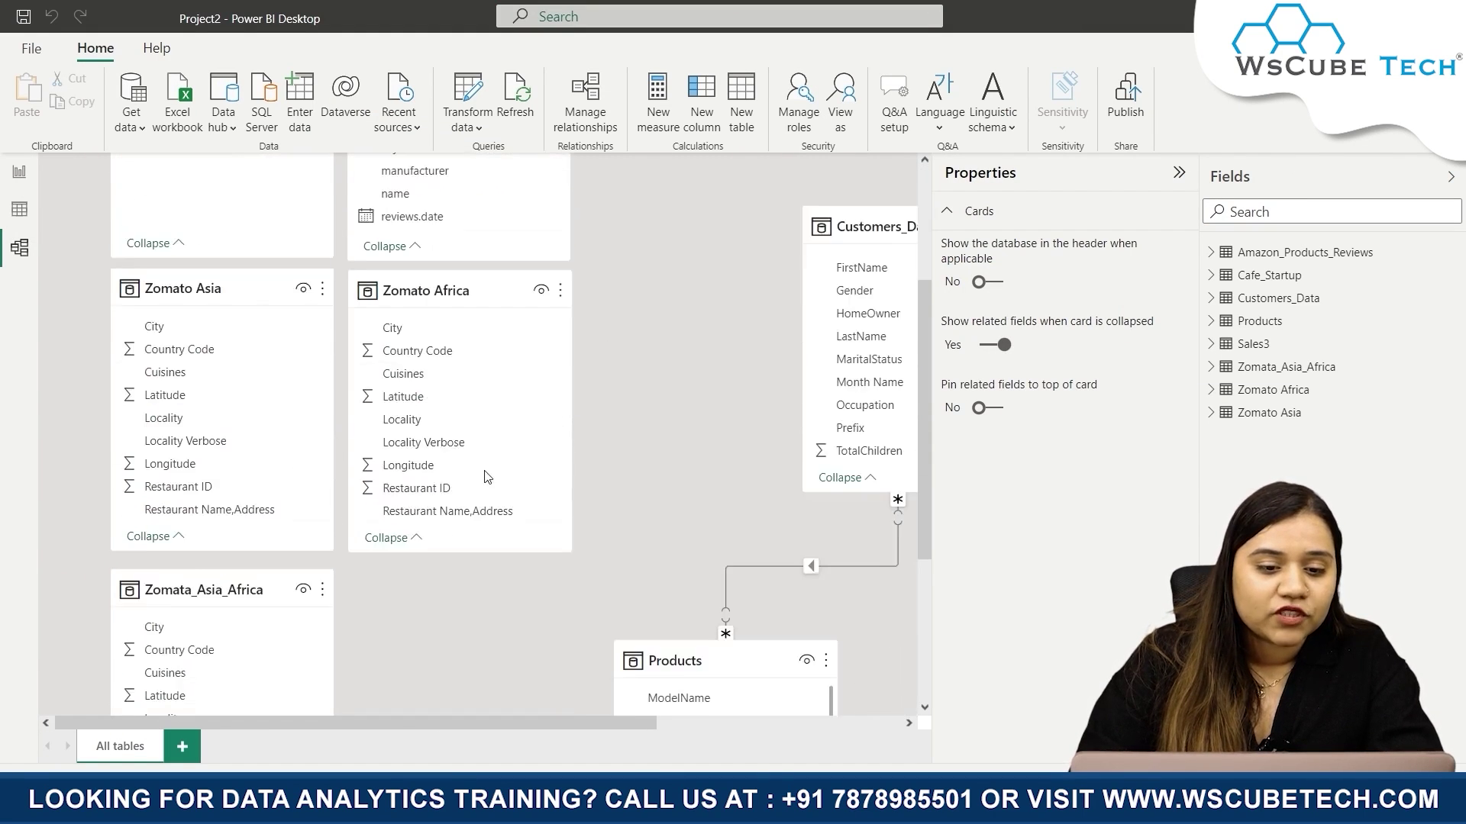
scroll(305, 387, "up", 3)
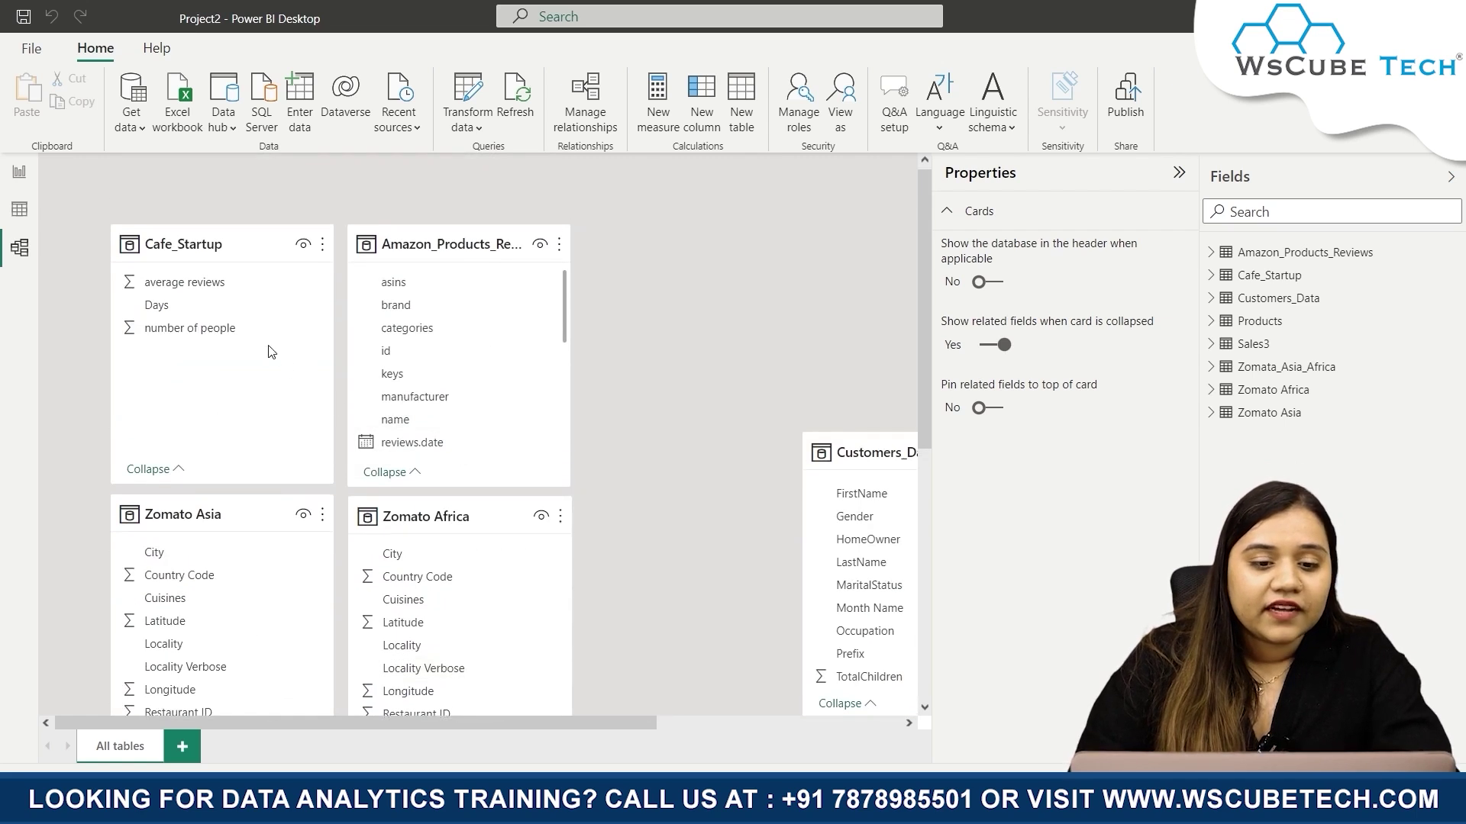
left_click_drag(510, 722, 744, 722)
scroll(656, 592, "down", 1)
scroll(657, 599, "down", 3)
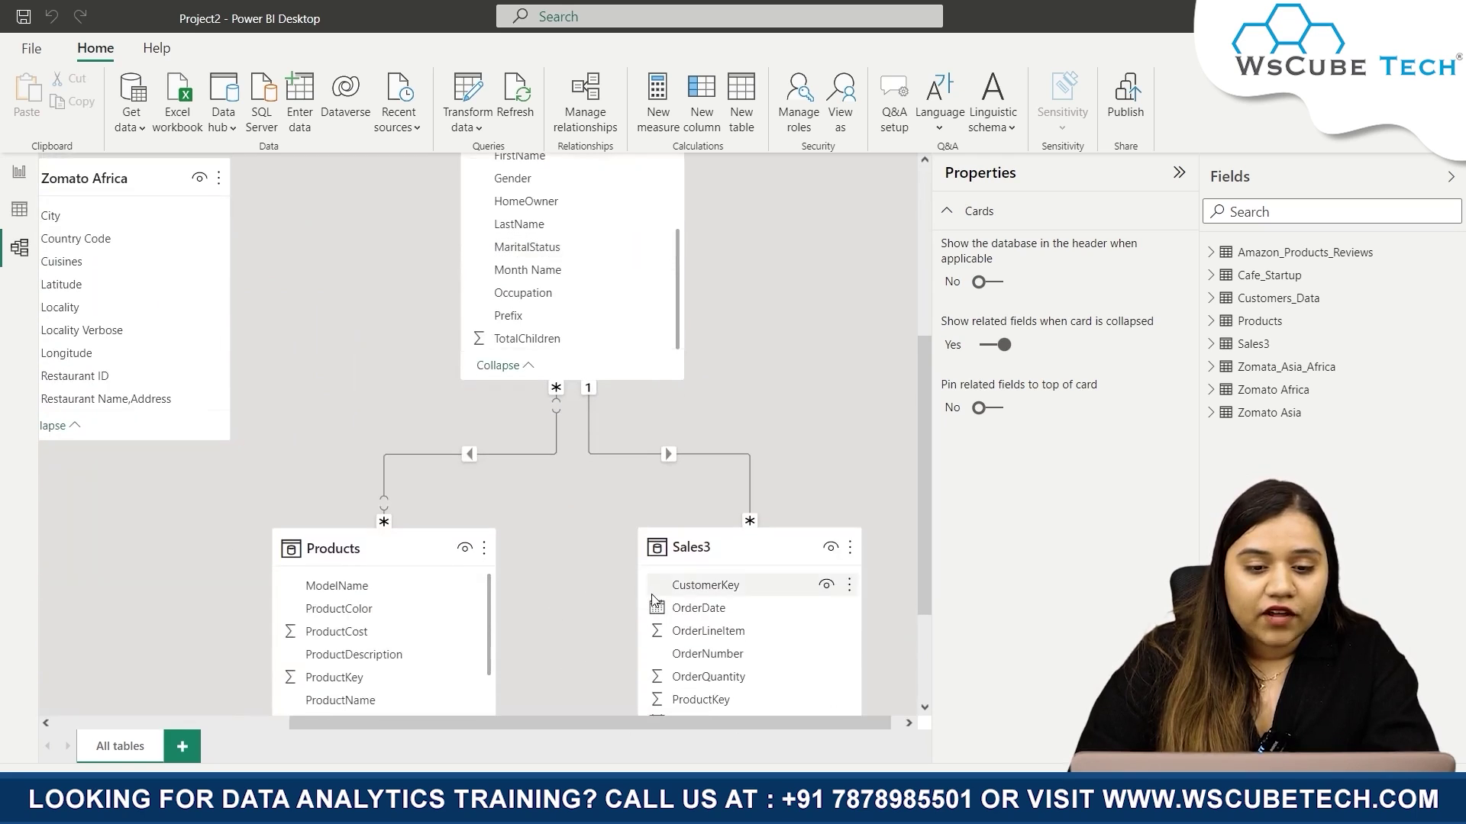
scroll(604, 542, "up", 2)
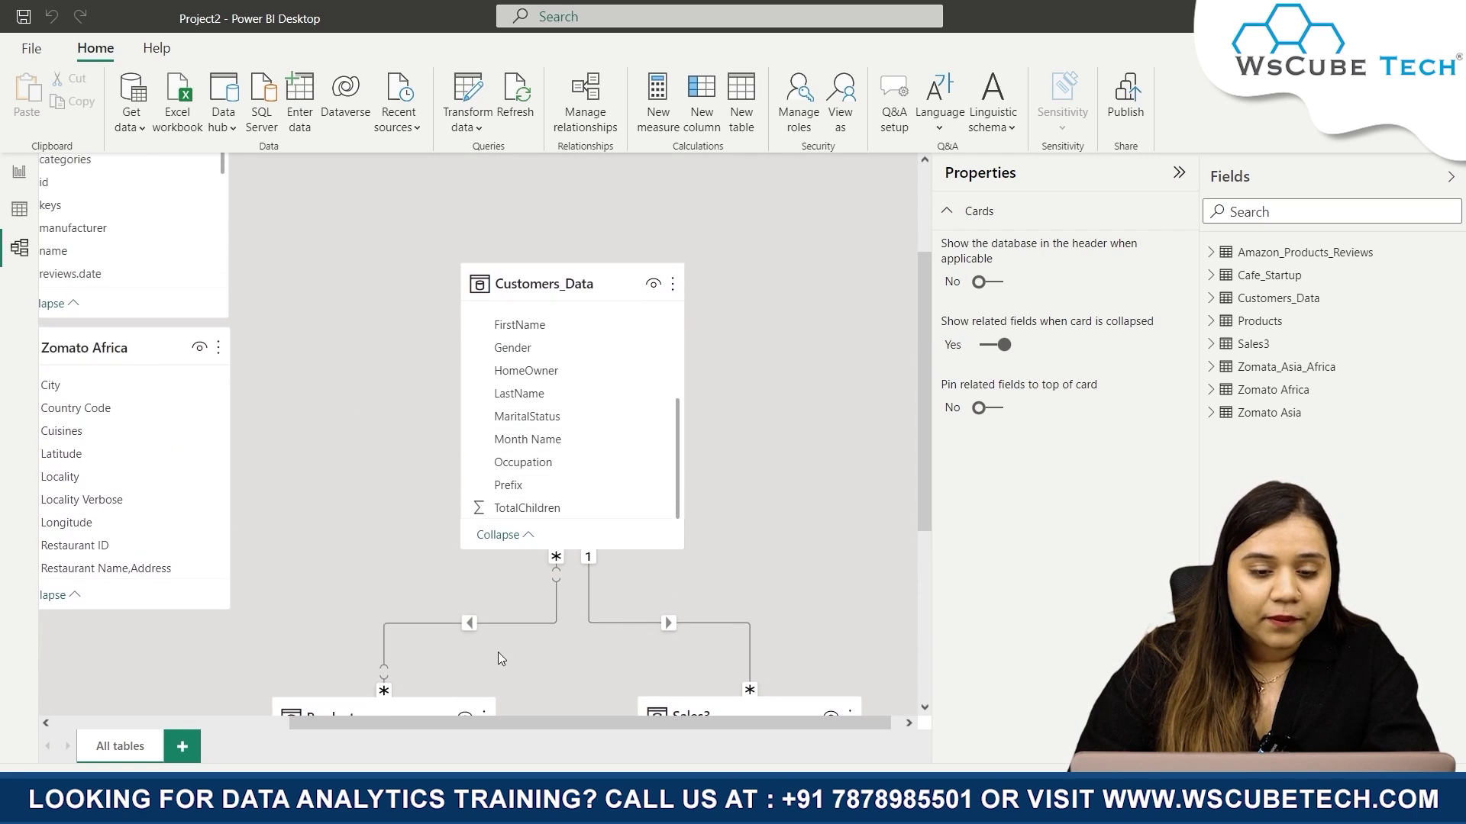
scroll(565, 534, "down", 2)
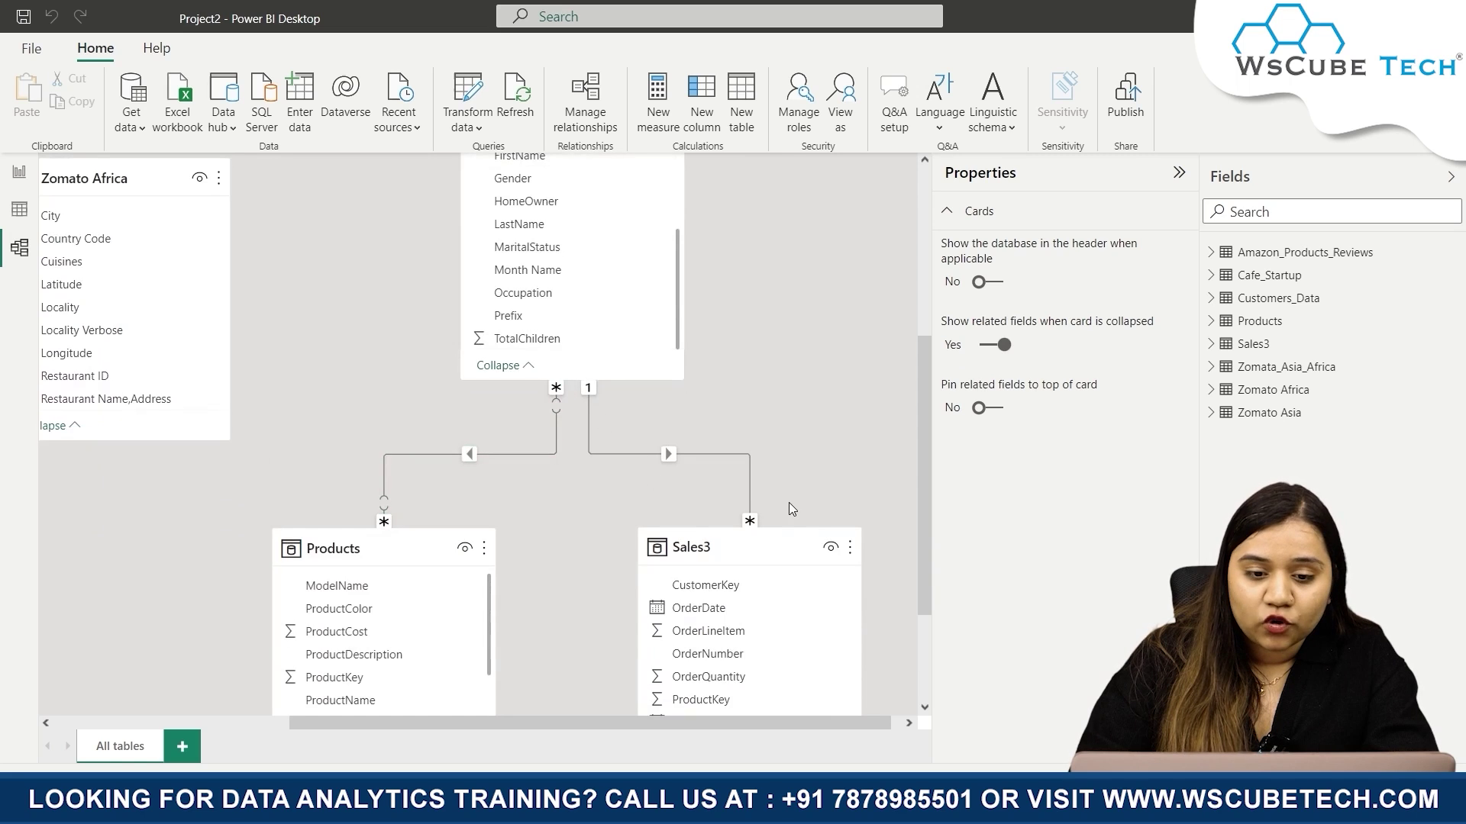
scroll(760, 488, "up", 1)
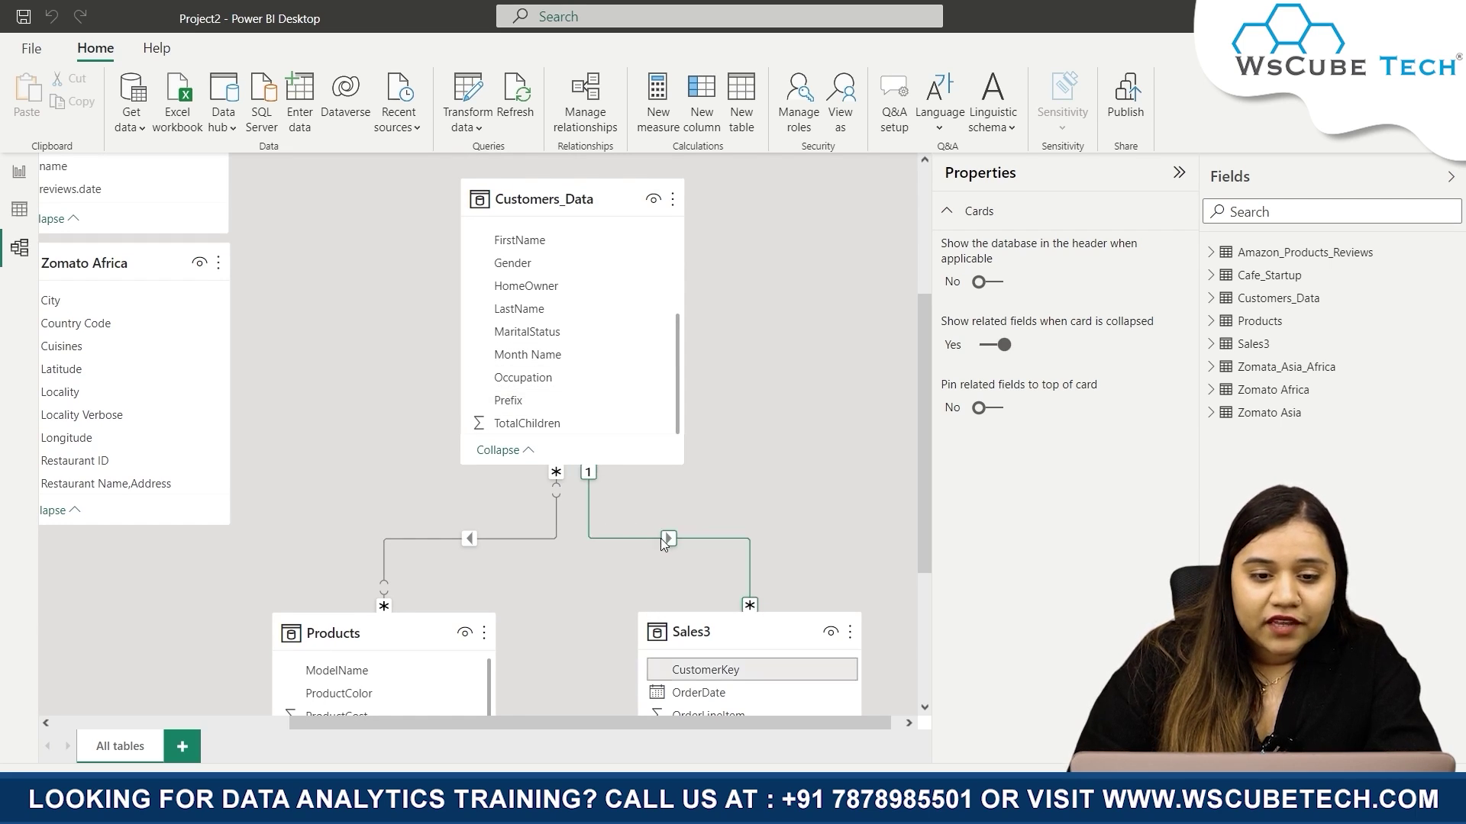
scroll(584, 288, "down", 1)
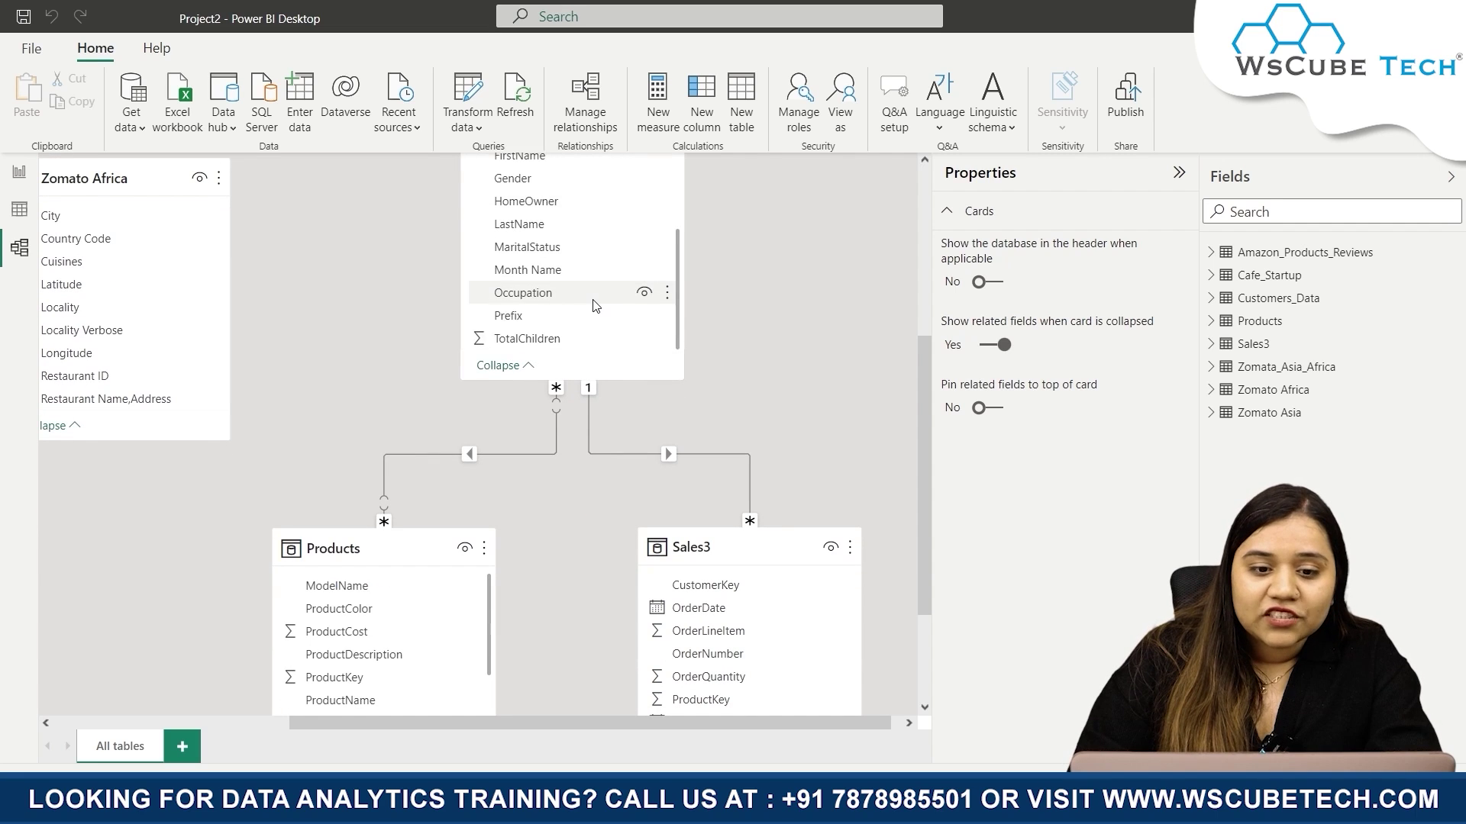
Select the CustomerKey column in Customers_Data and compare it with the matching CustomerKey column in Sales3
scroll(595, 306, "up", 5)
left_click(595, 231)
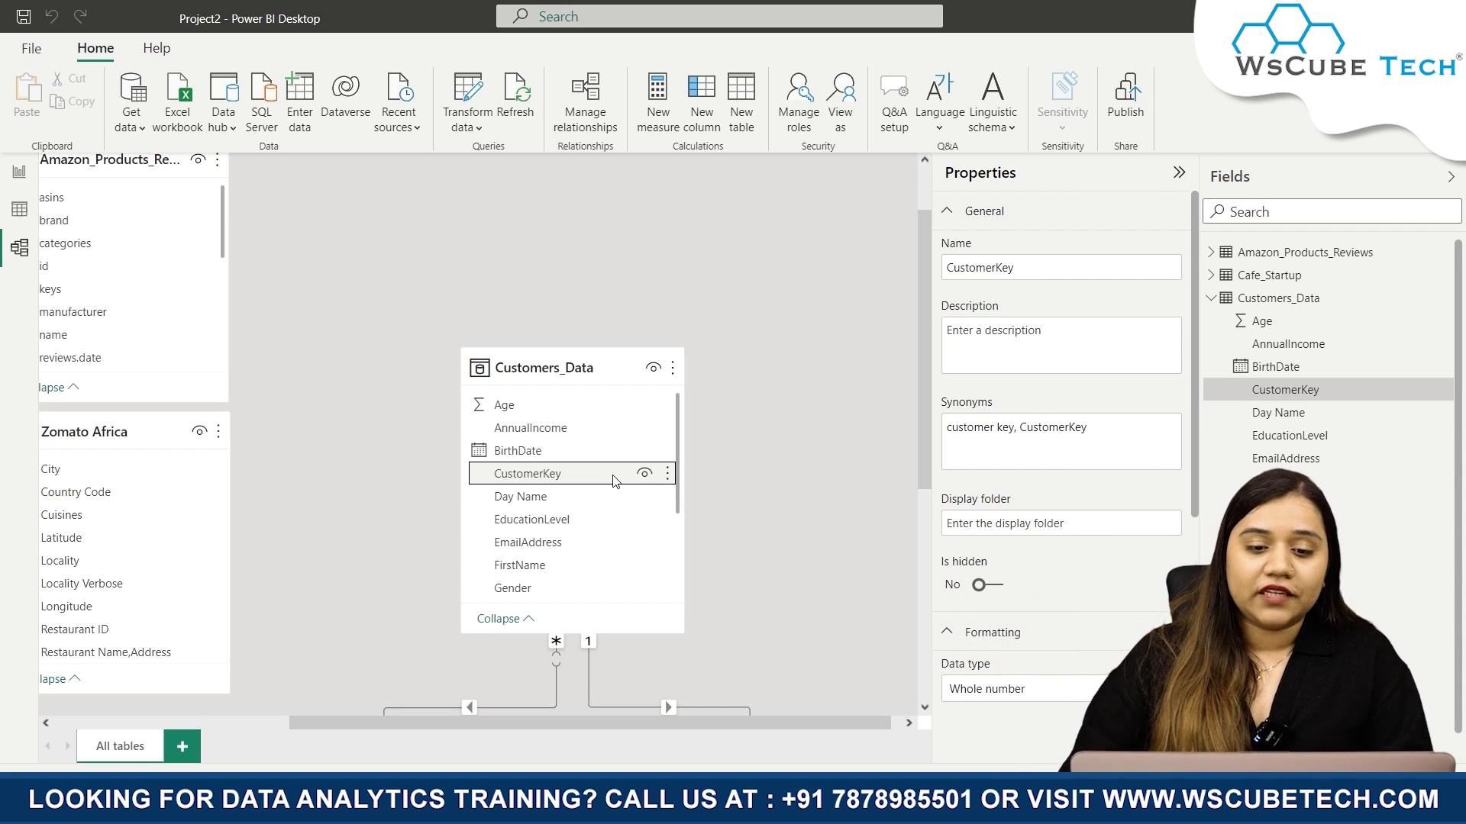
scroll(613, 480, "down", 1)
scroll(759, 482, "down", 4)
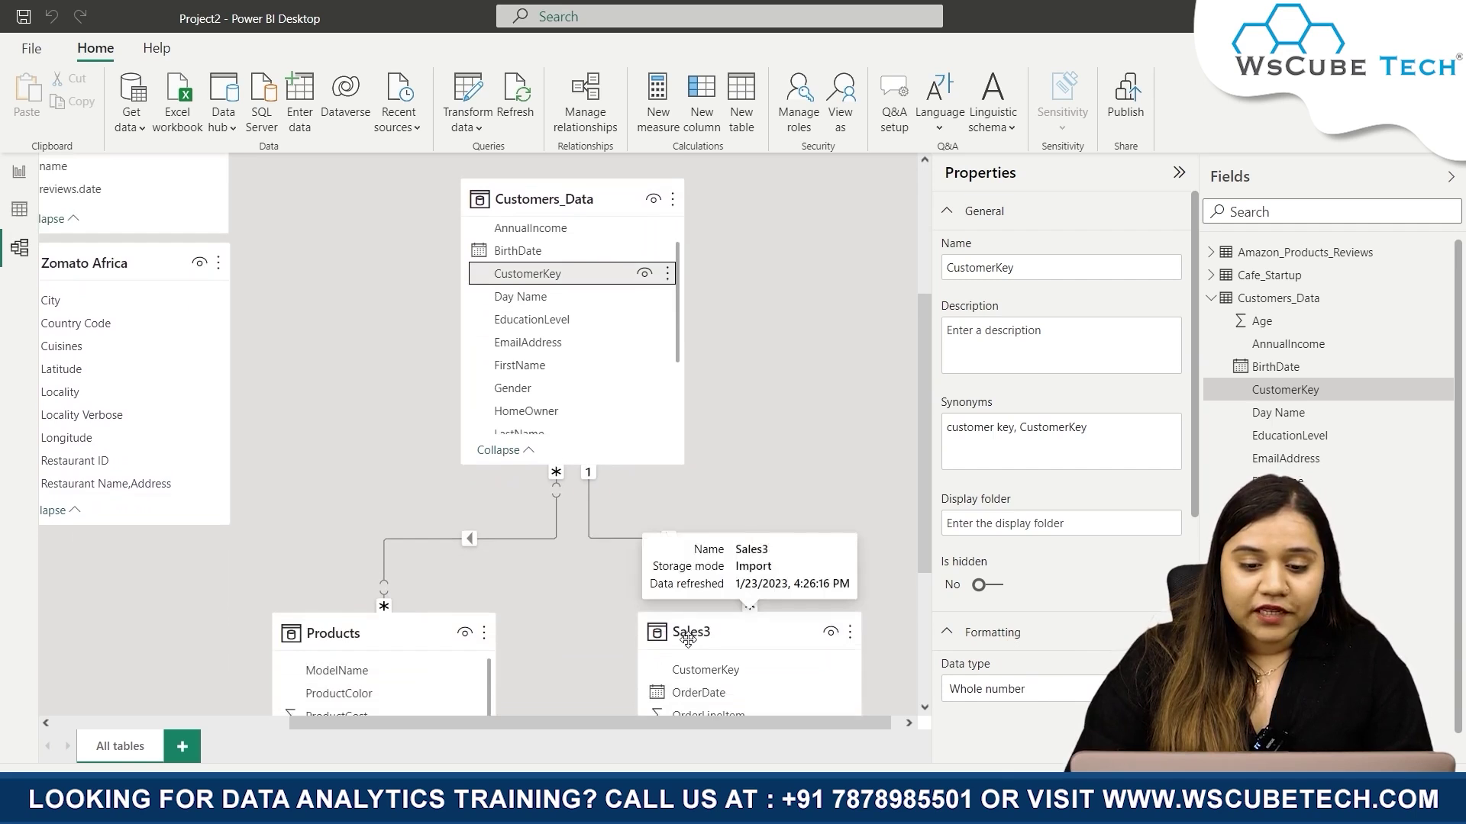
scroll(688, 639, "down", 2)
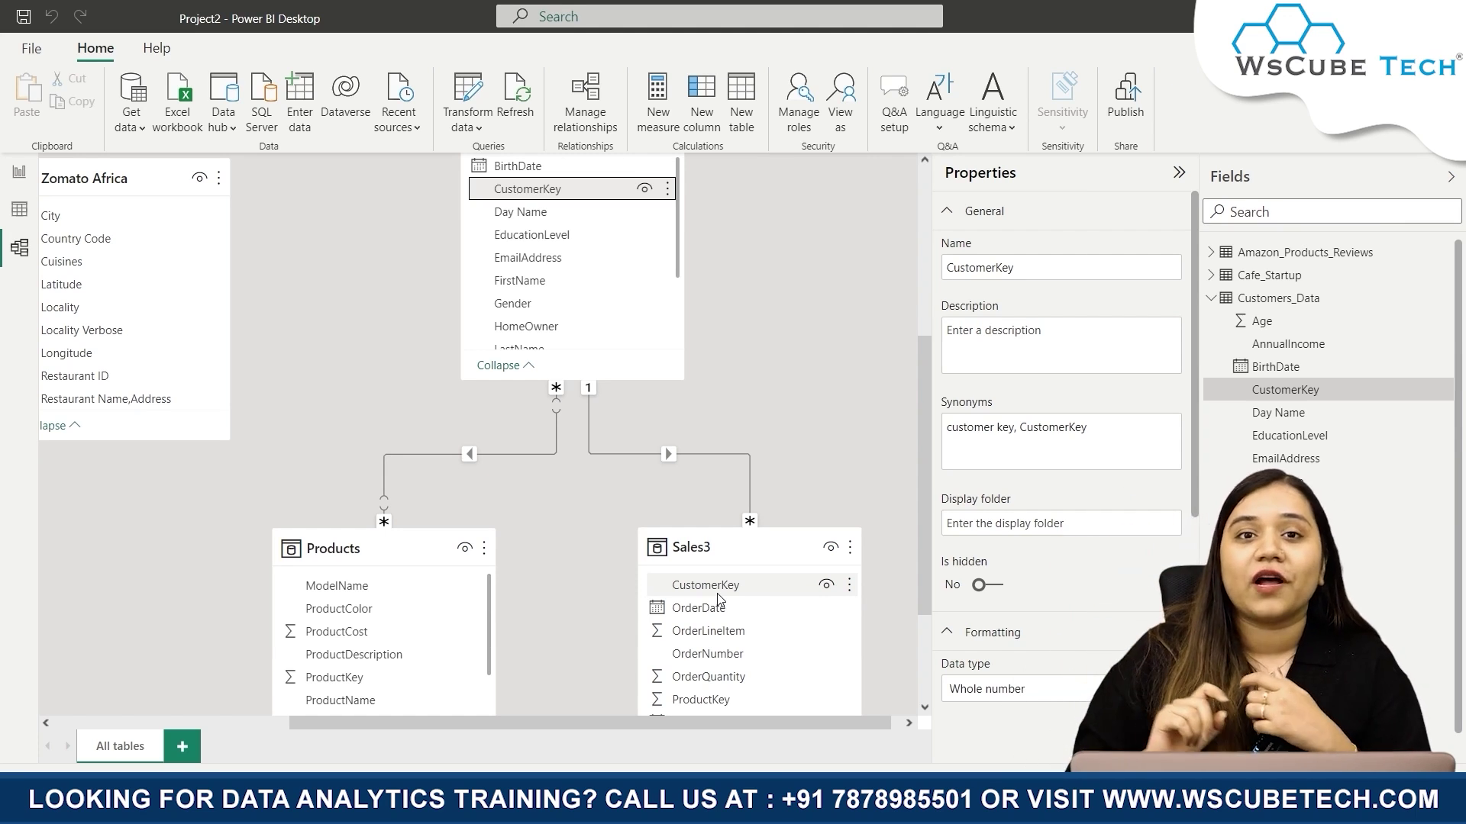
scroll(718, 600, "up", 1)
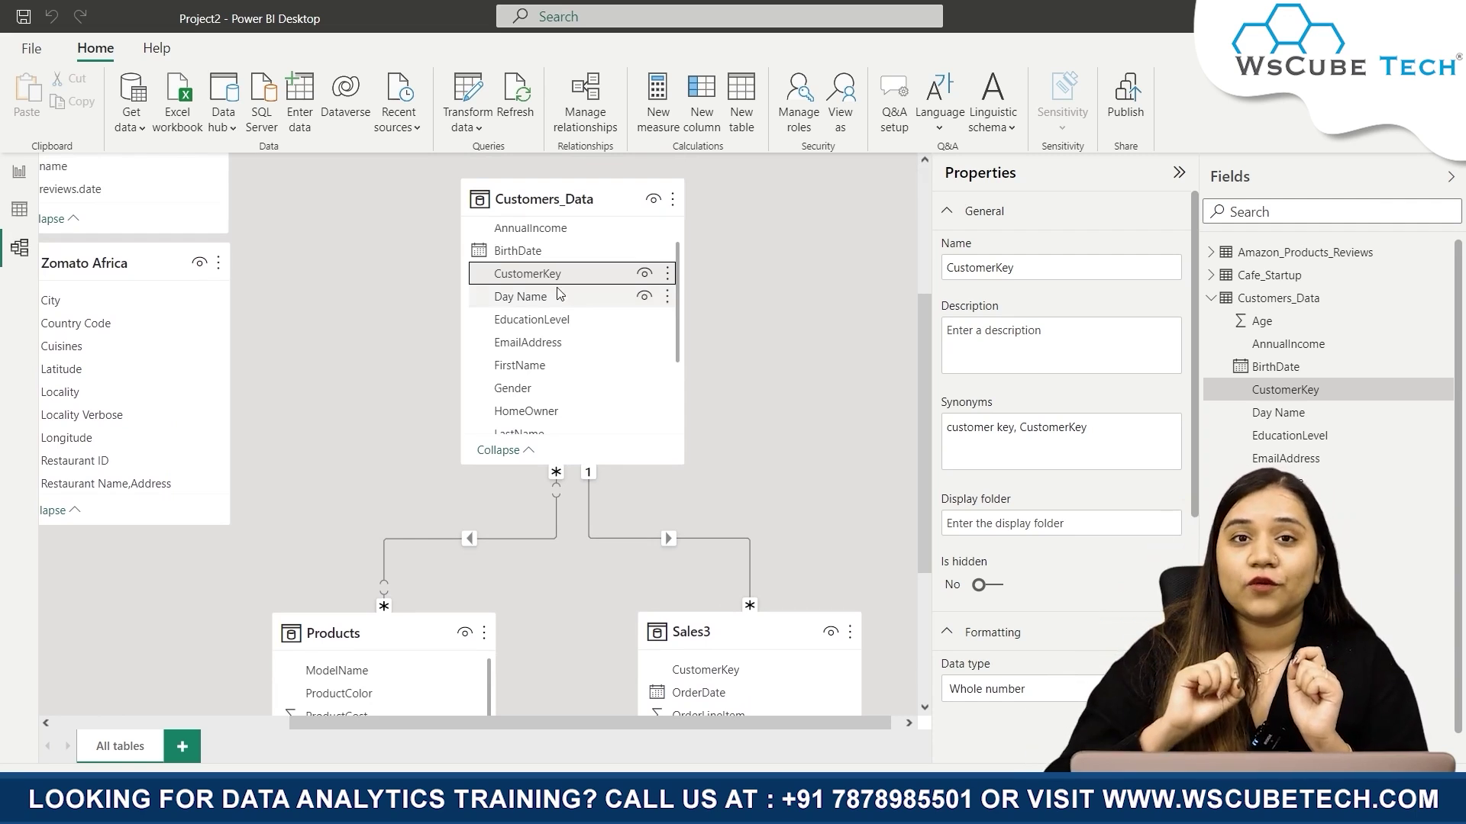
scroll(687, 473, "down", 1)
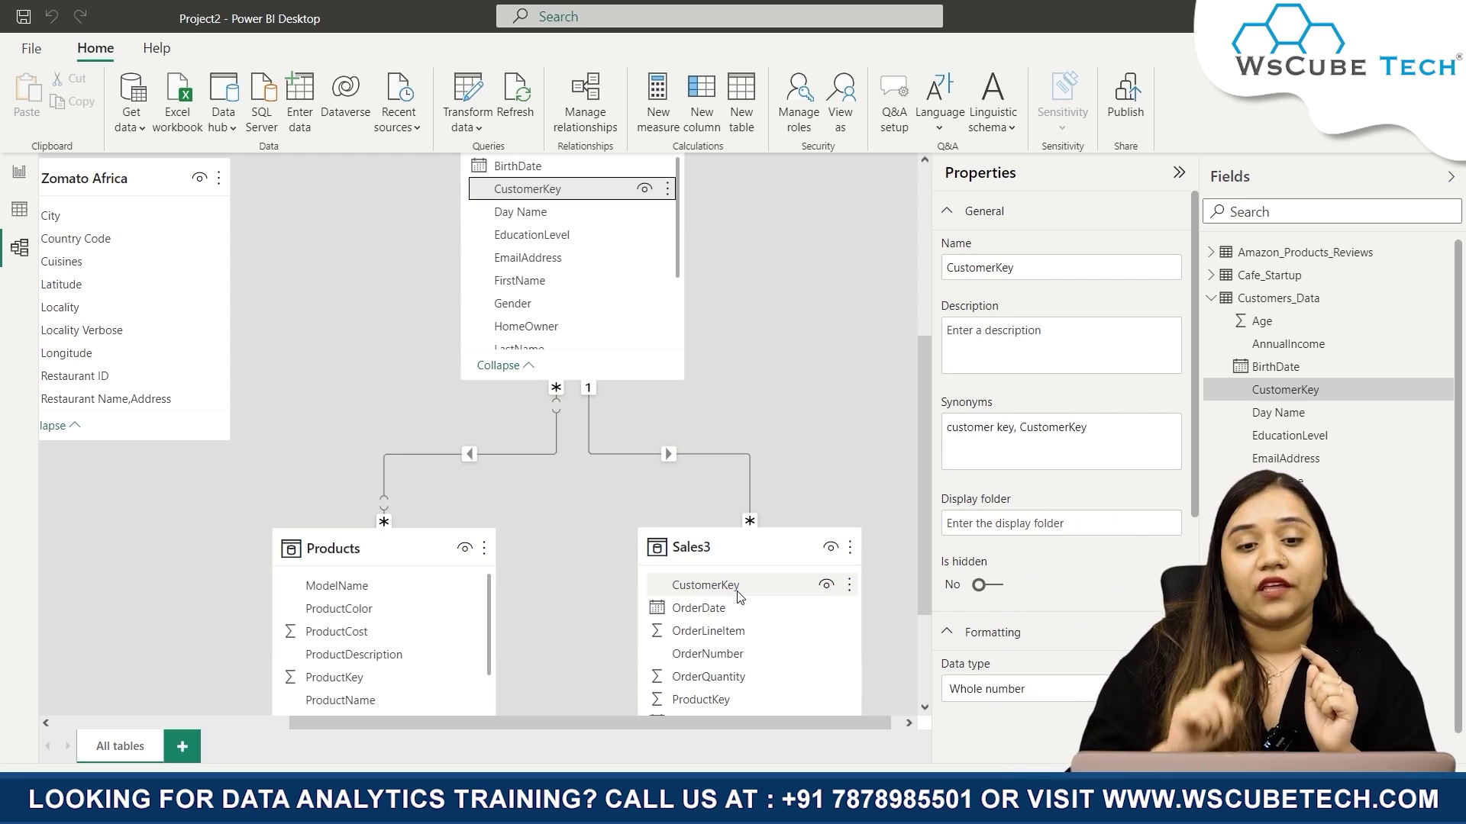
scroll(764, 460, "up", 2)
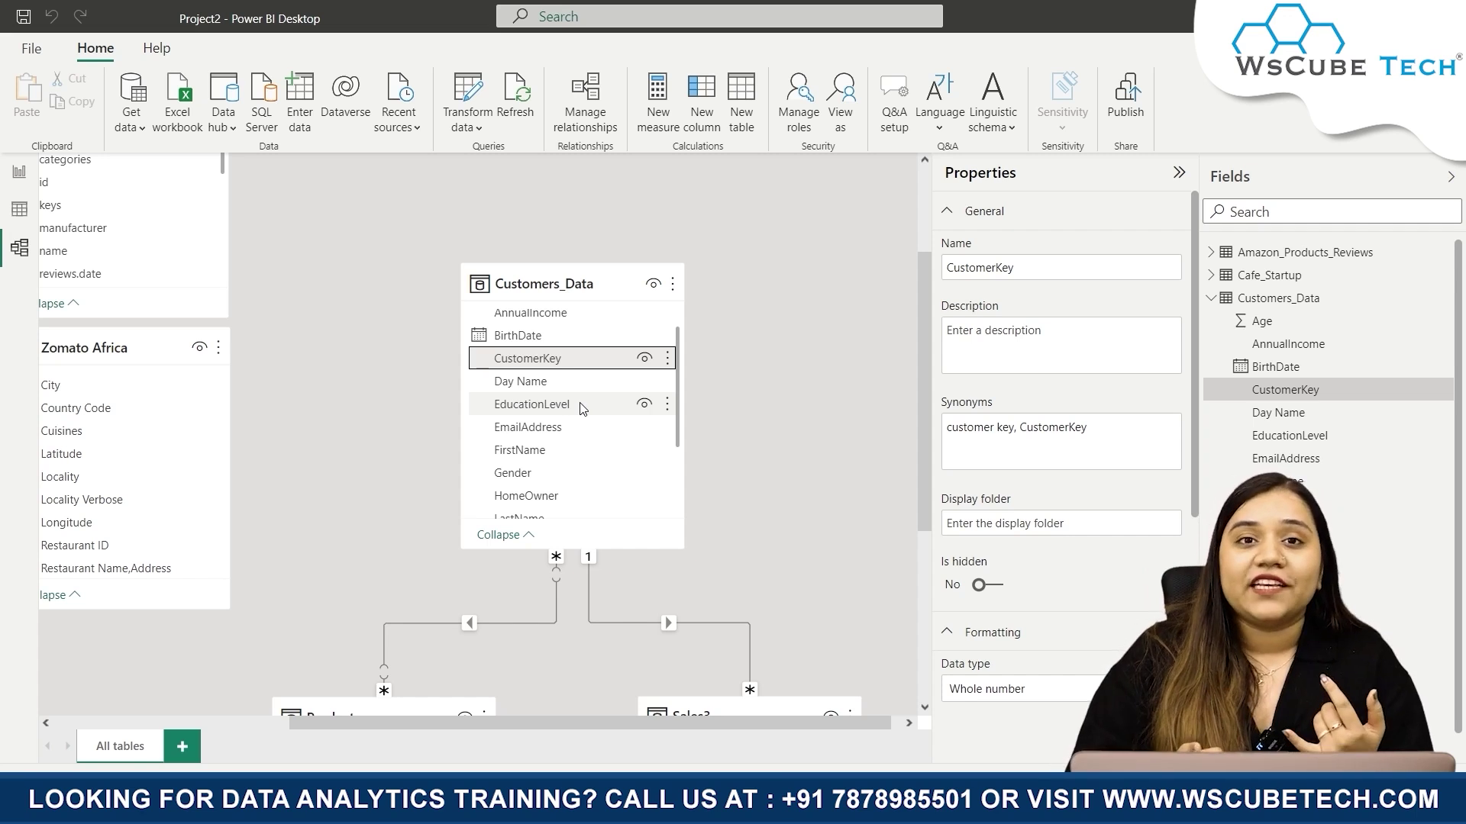
scroll(697, 394, "down", 3)
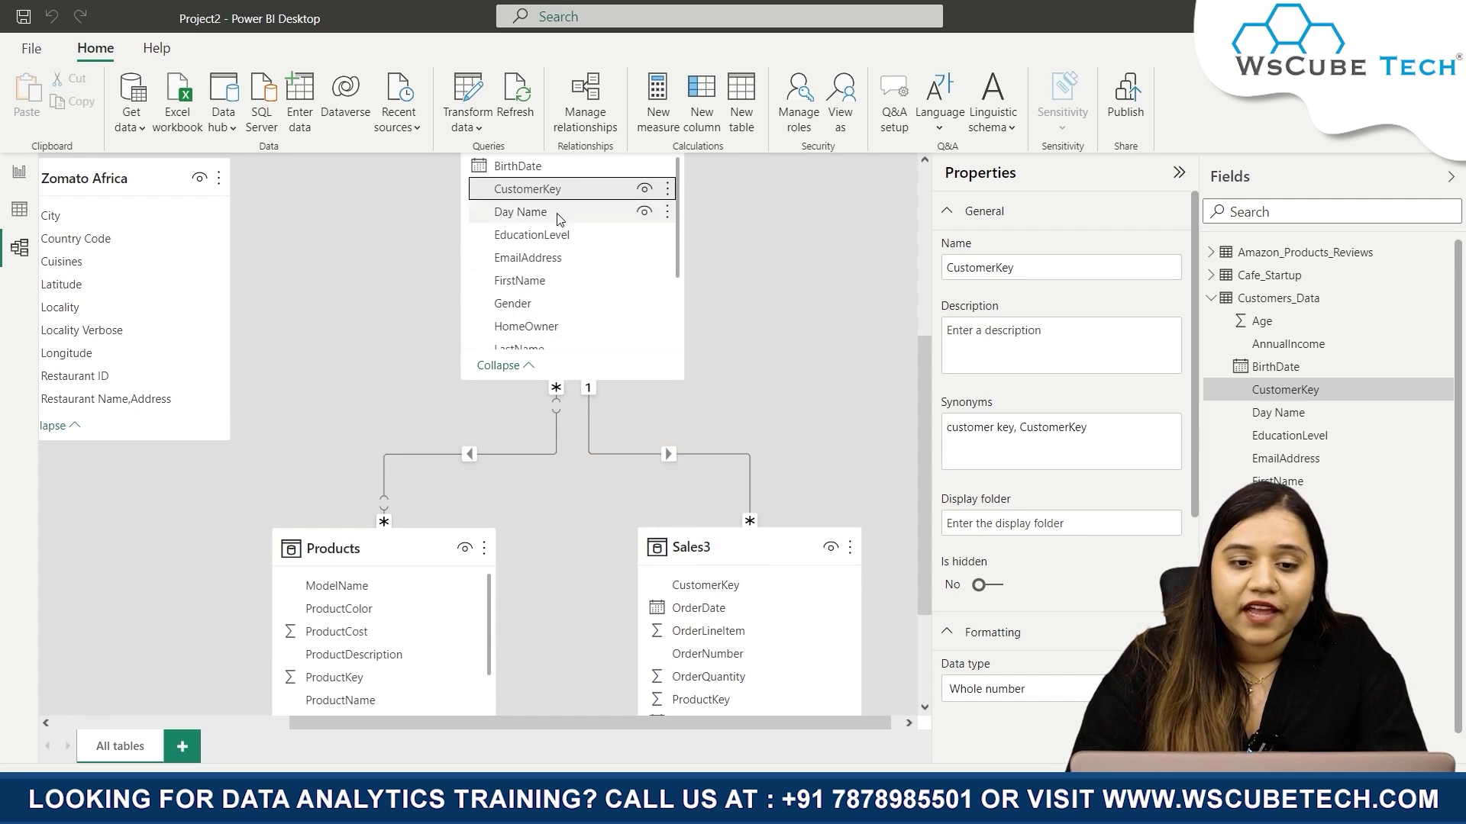
scroll(587, 272, "up", 1)
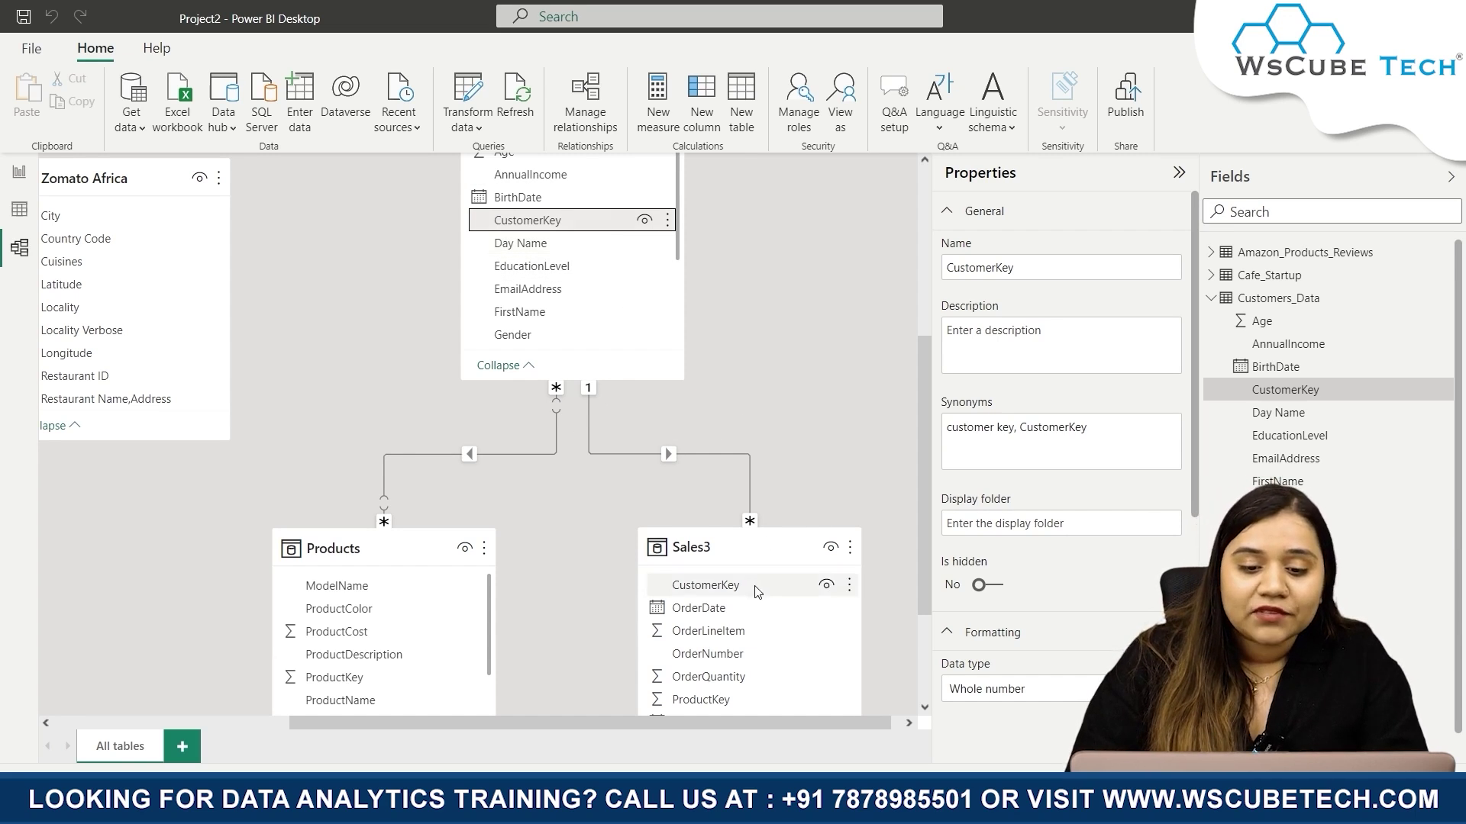
scroll(756, 588, "down", 1)
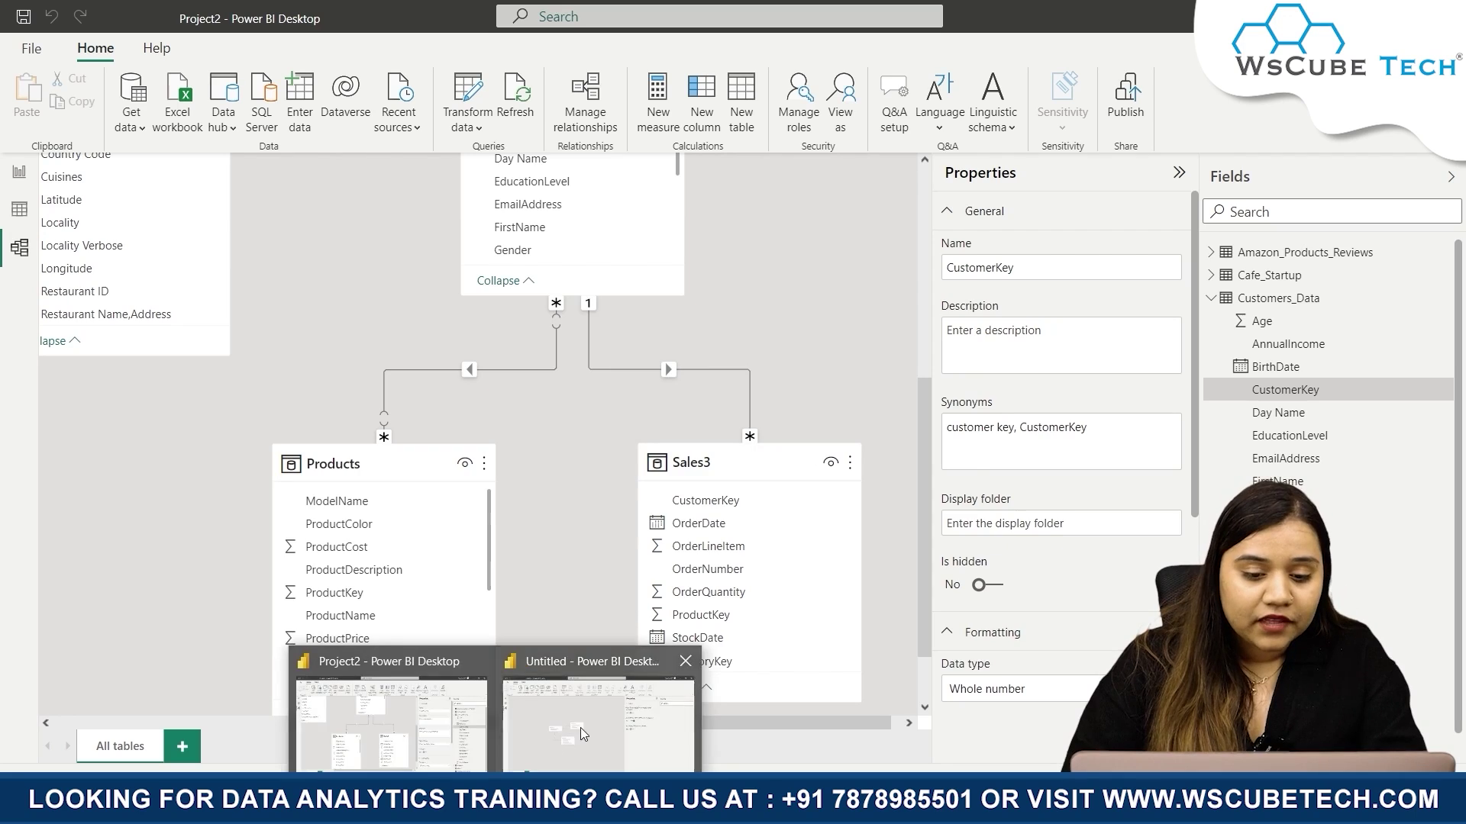
Switch to the untitled Power BI file and load the Customers table from the Customers.xlsx workbook in the Mart folder
left_click(580, 727)
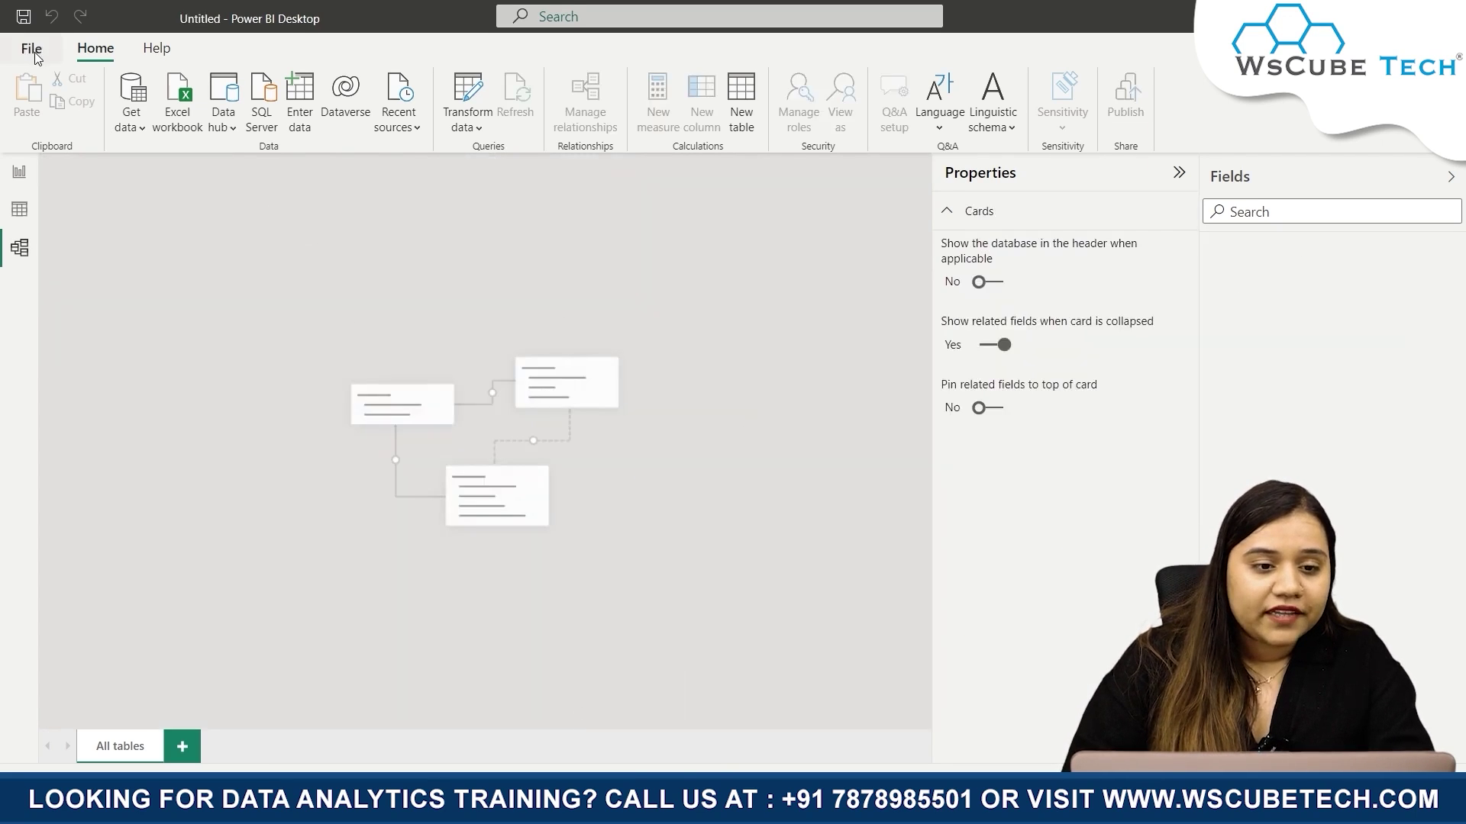
left_click(138, 124)
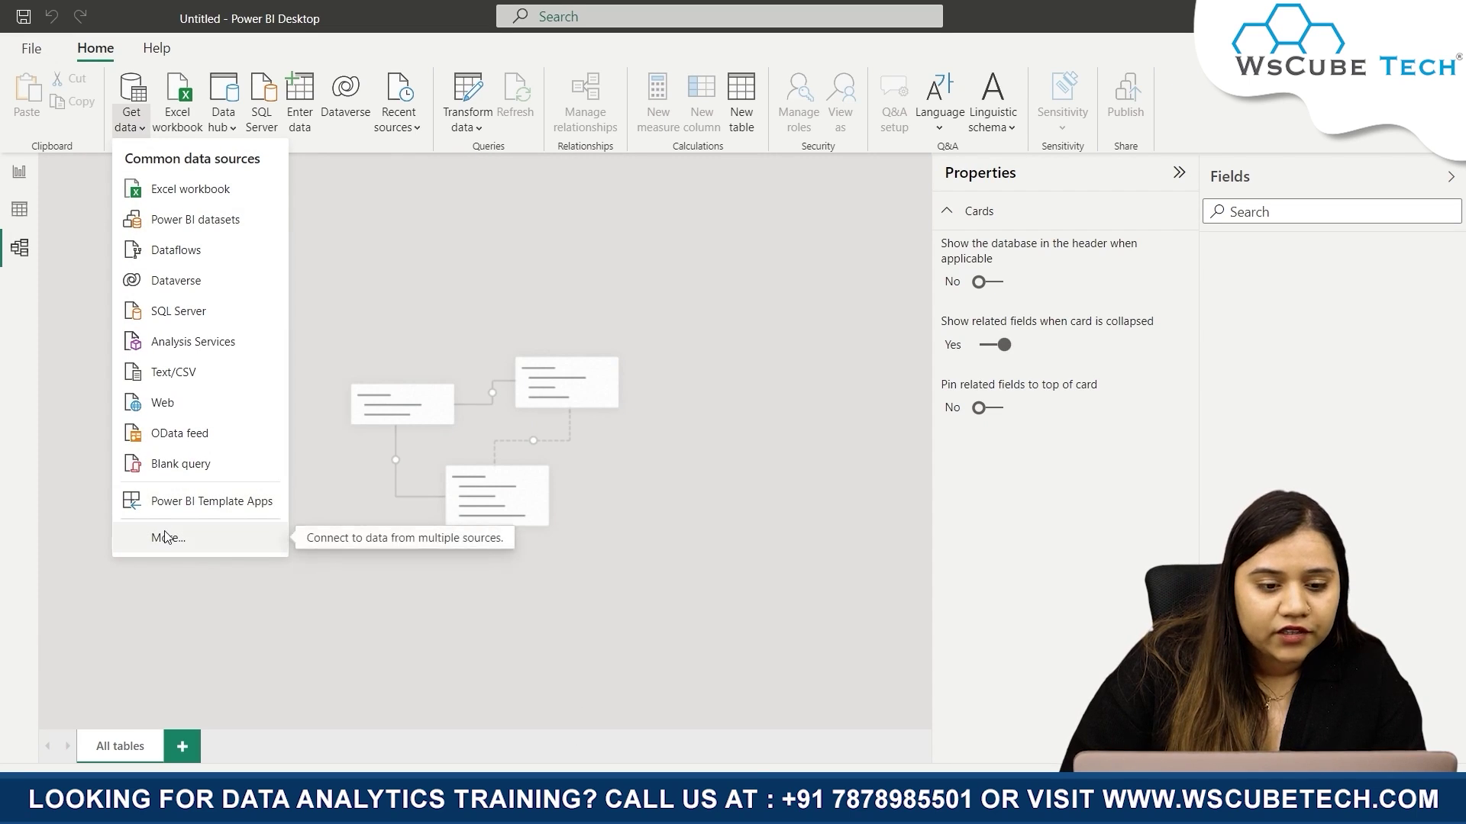
left_click(208, 189)
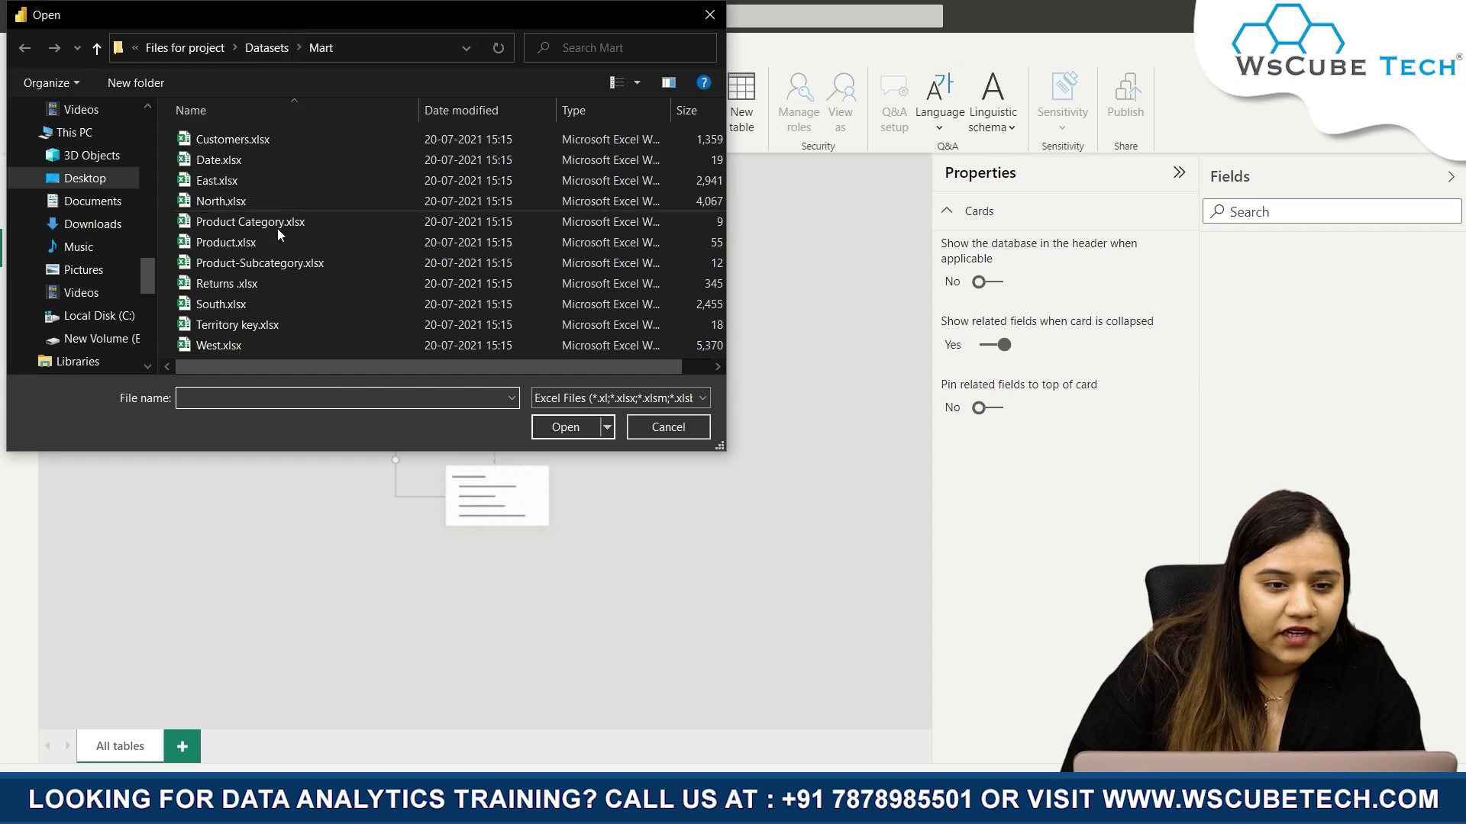
left_click(316, 132)
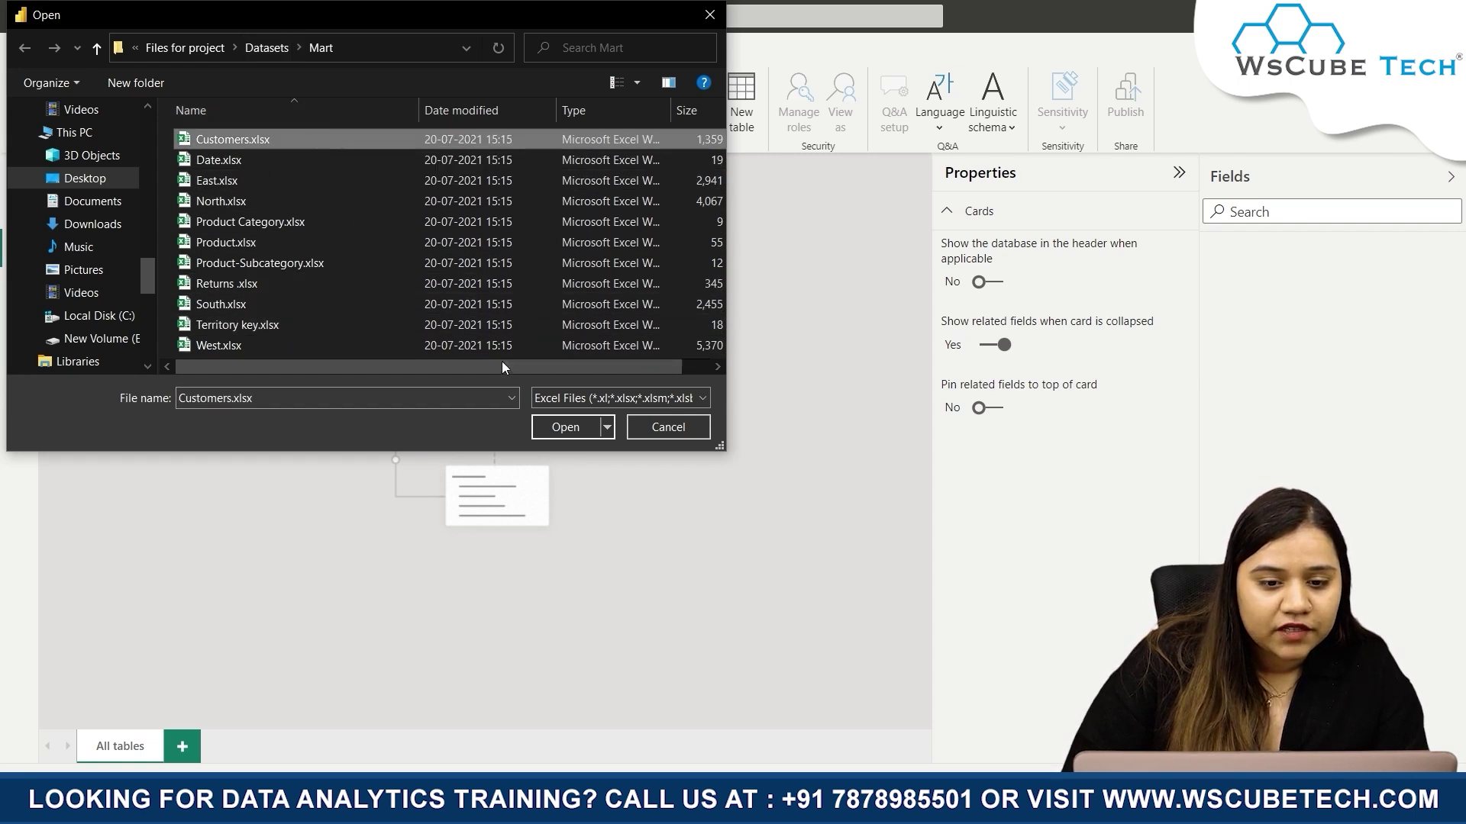
left_click(566, 427)
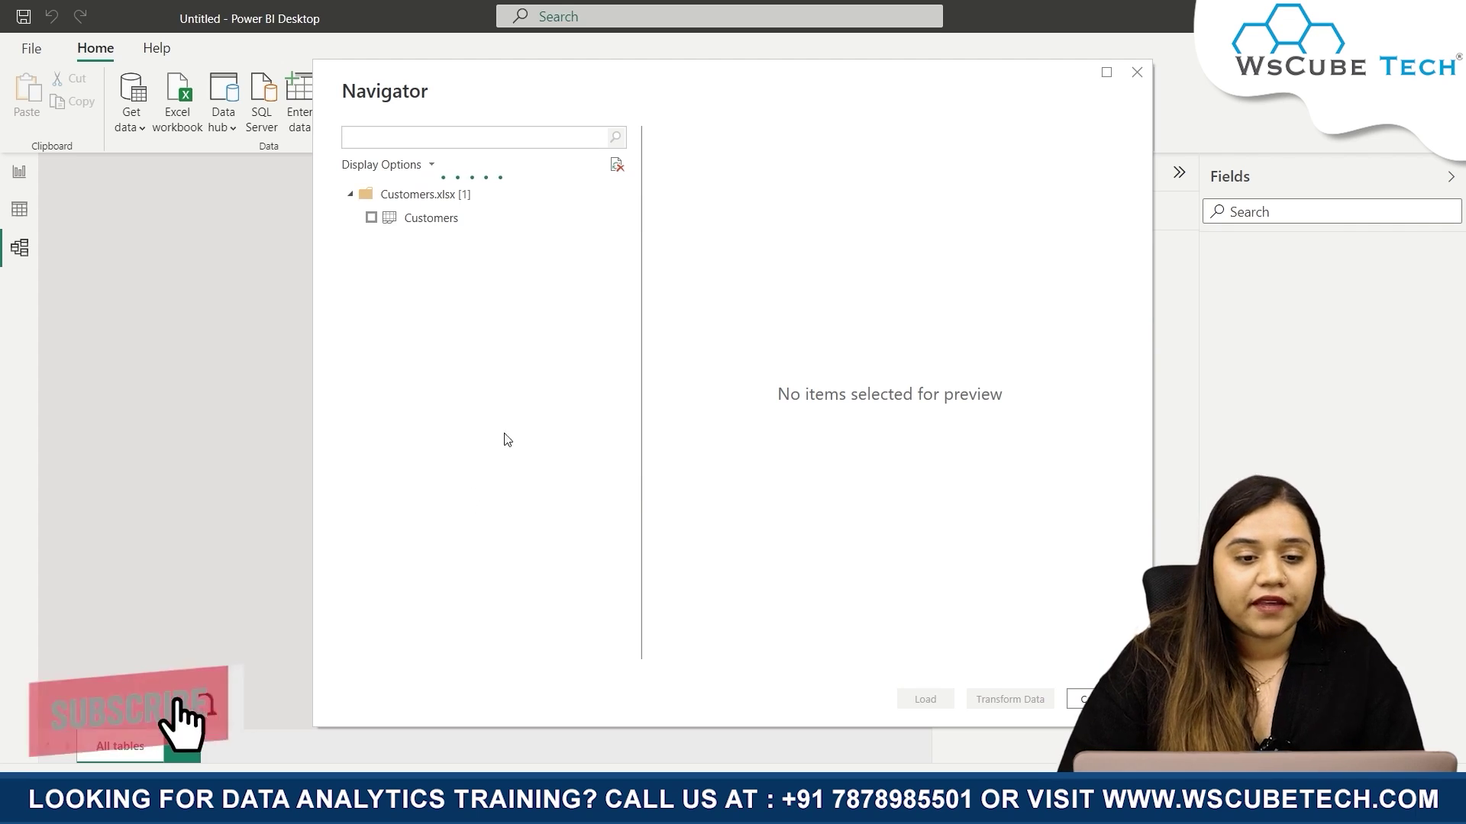
left_click(511, 222)
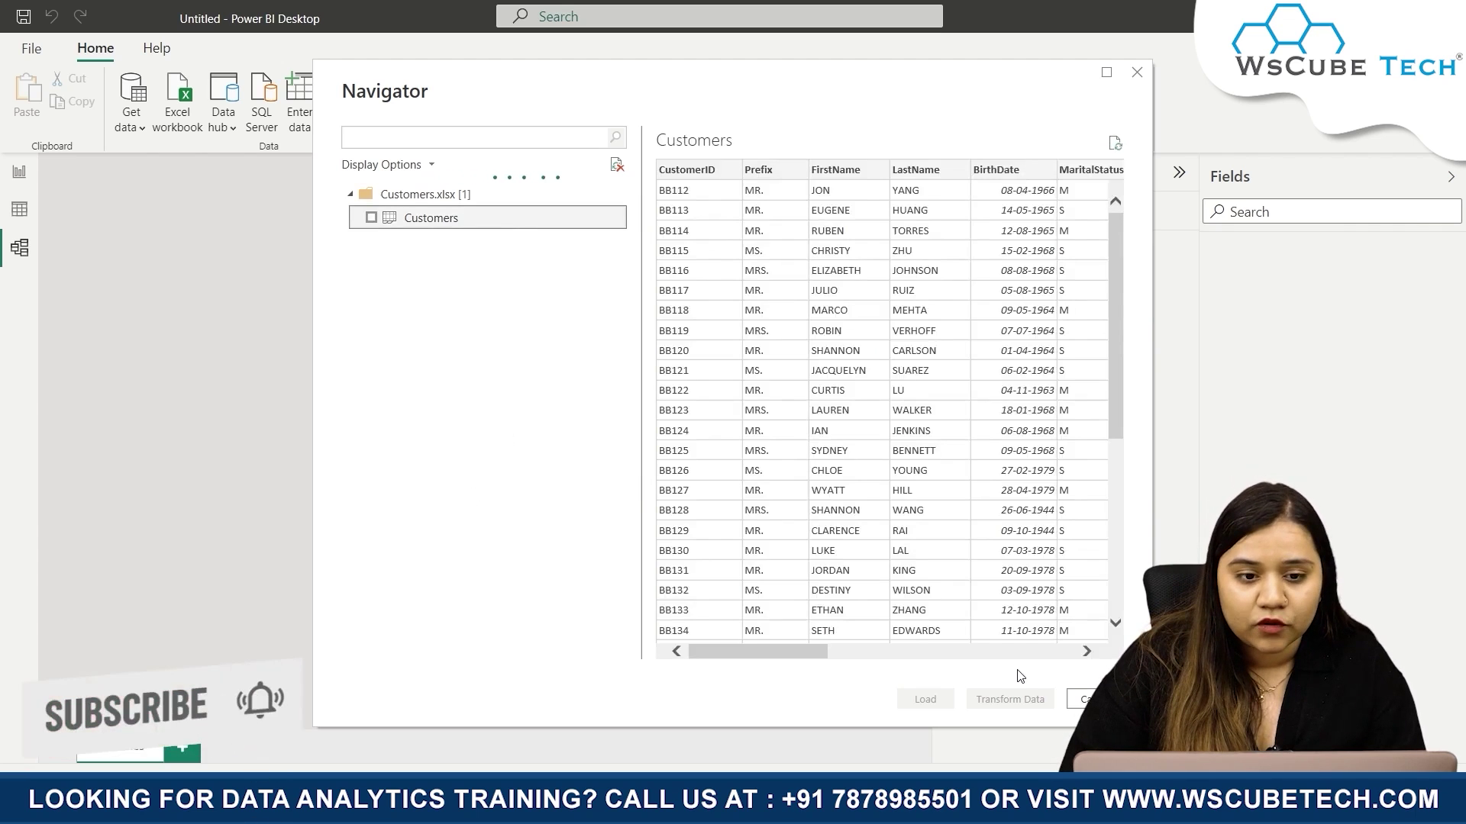
left_click(925, 699)
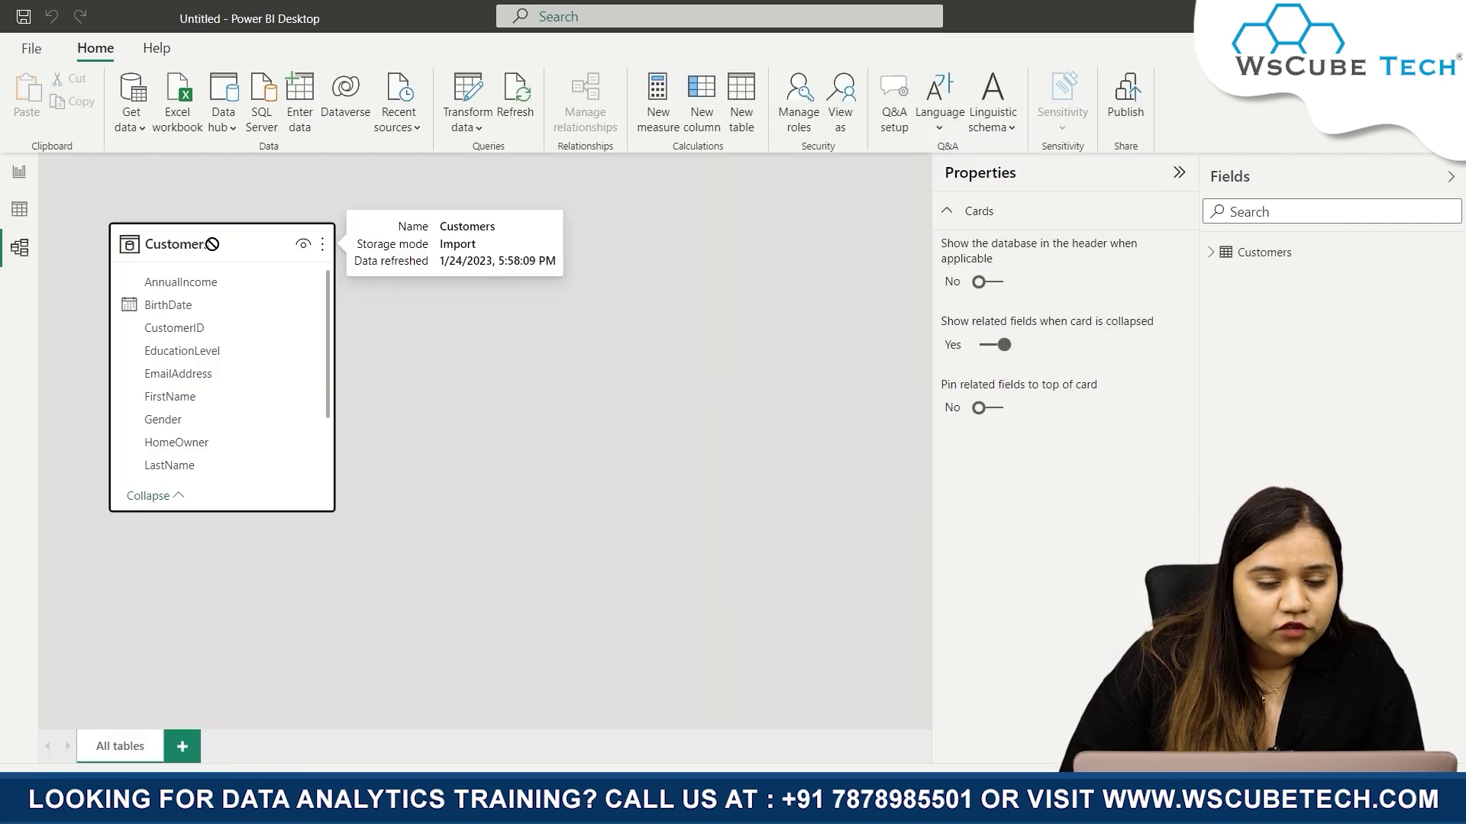
Load the Product Detail table from Product.xlsx, review its fields, and move its card away from Customers to leave a gap between them
left_click(167, 116)
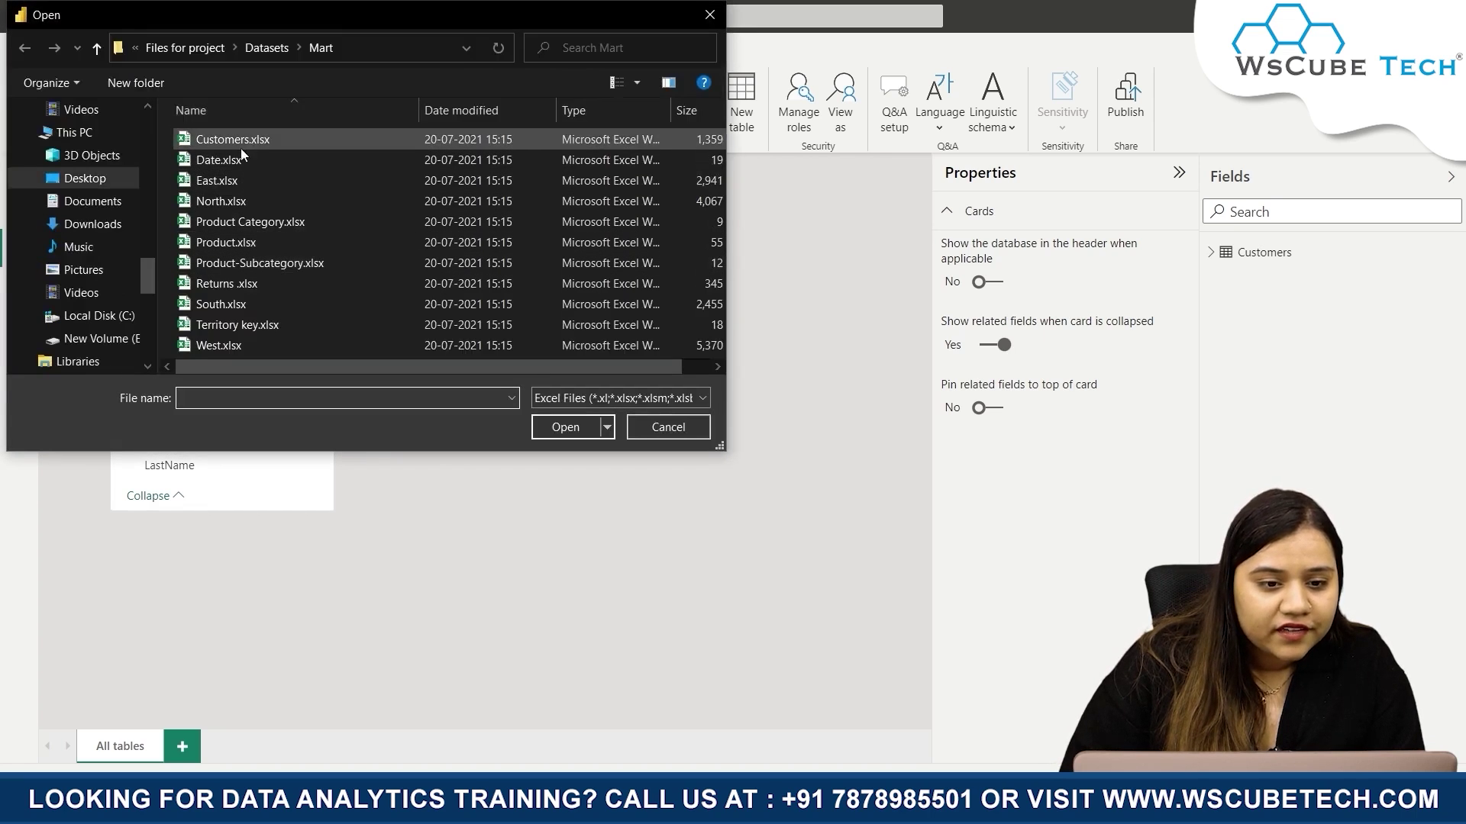
left_click(236, 241)
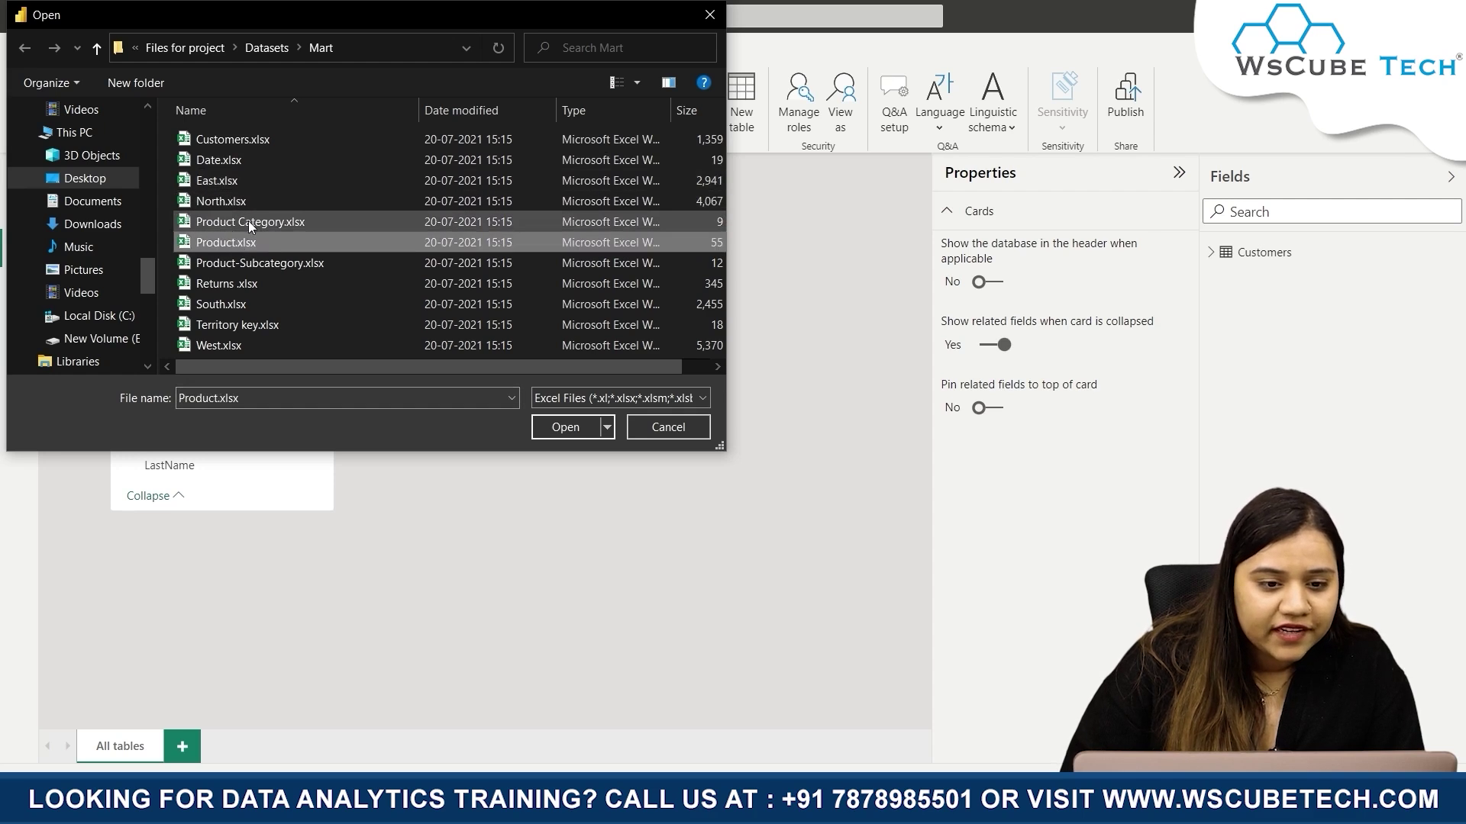
left_click(575, 422)
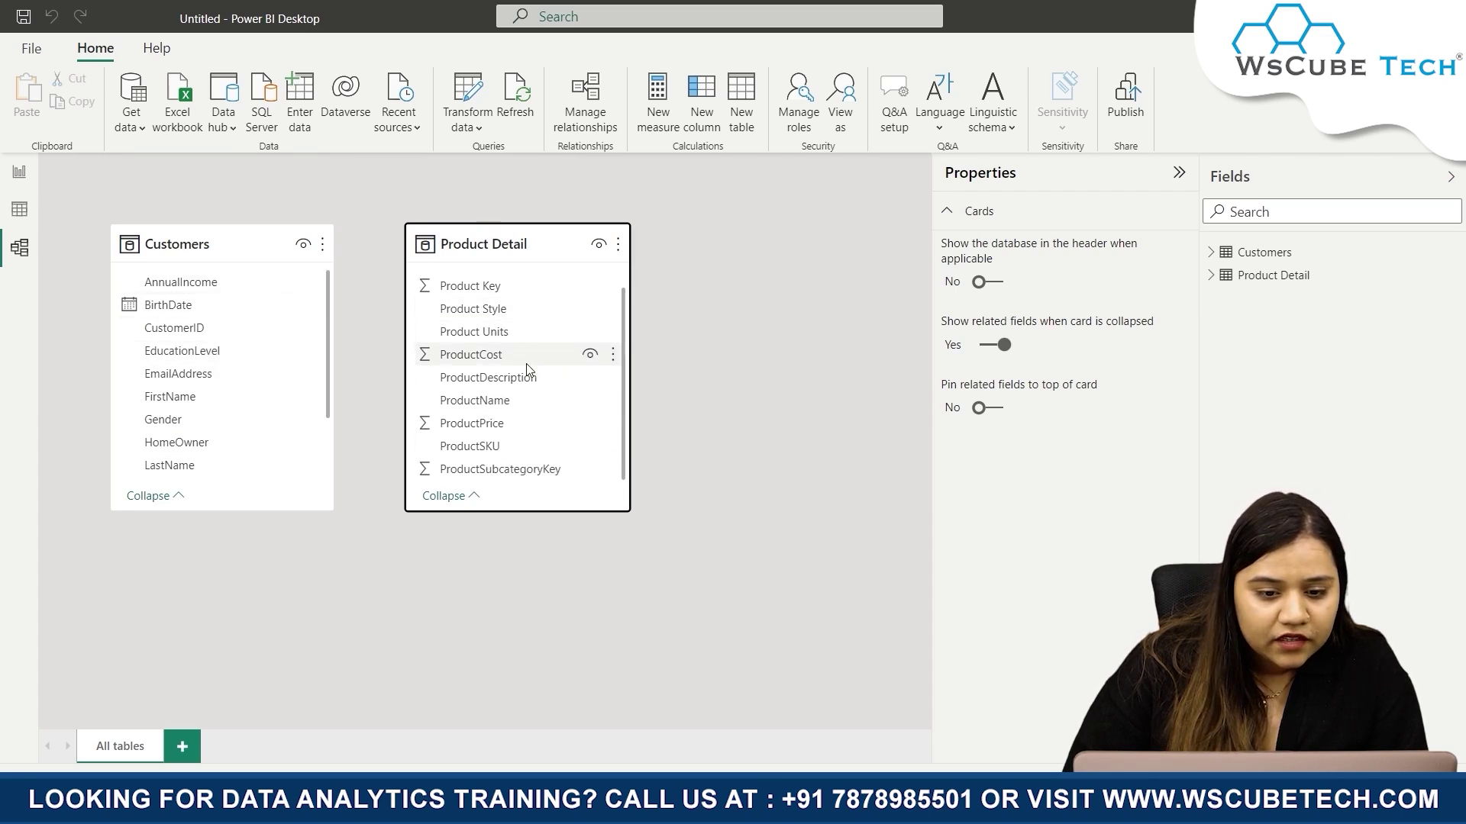
scroll(256, 373, "down", 3)
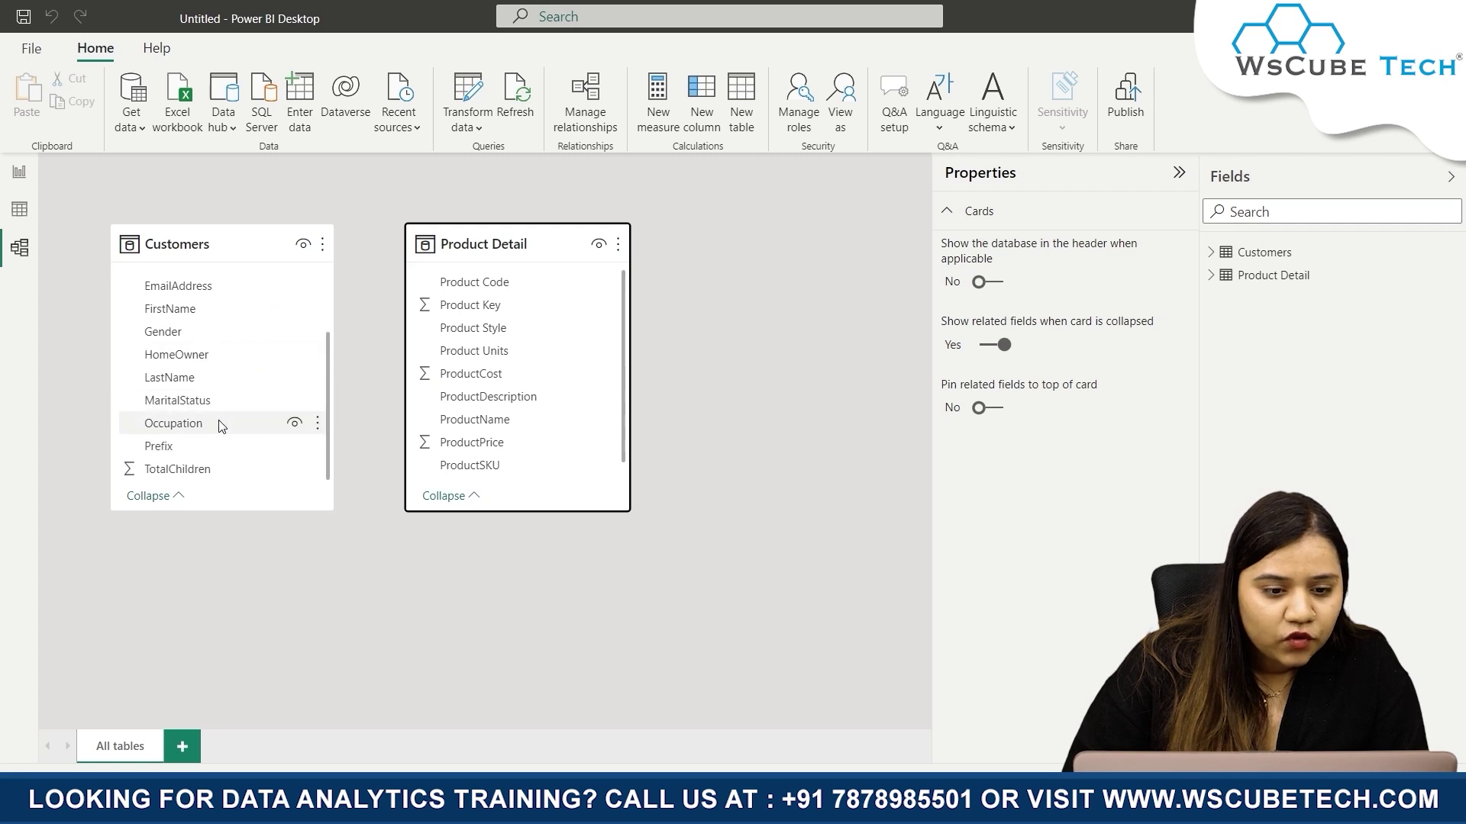
scroll(219, 454, "up", 3)
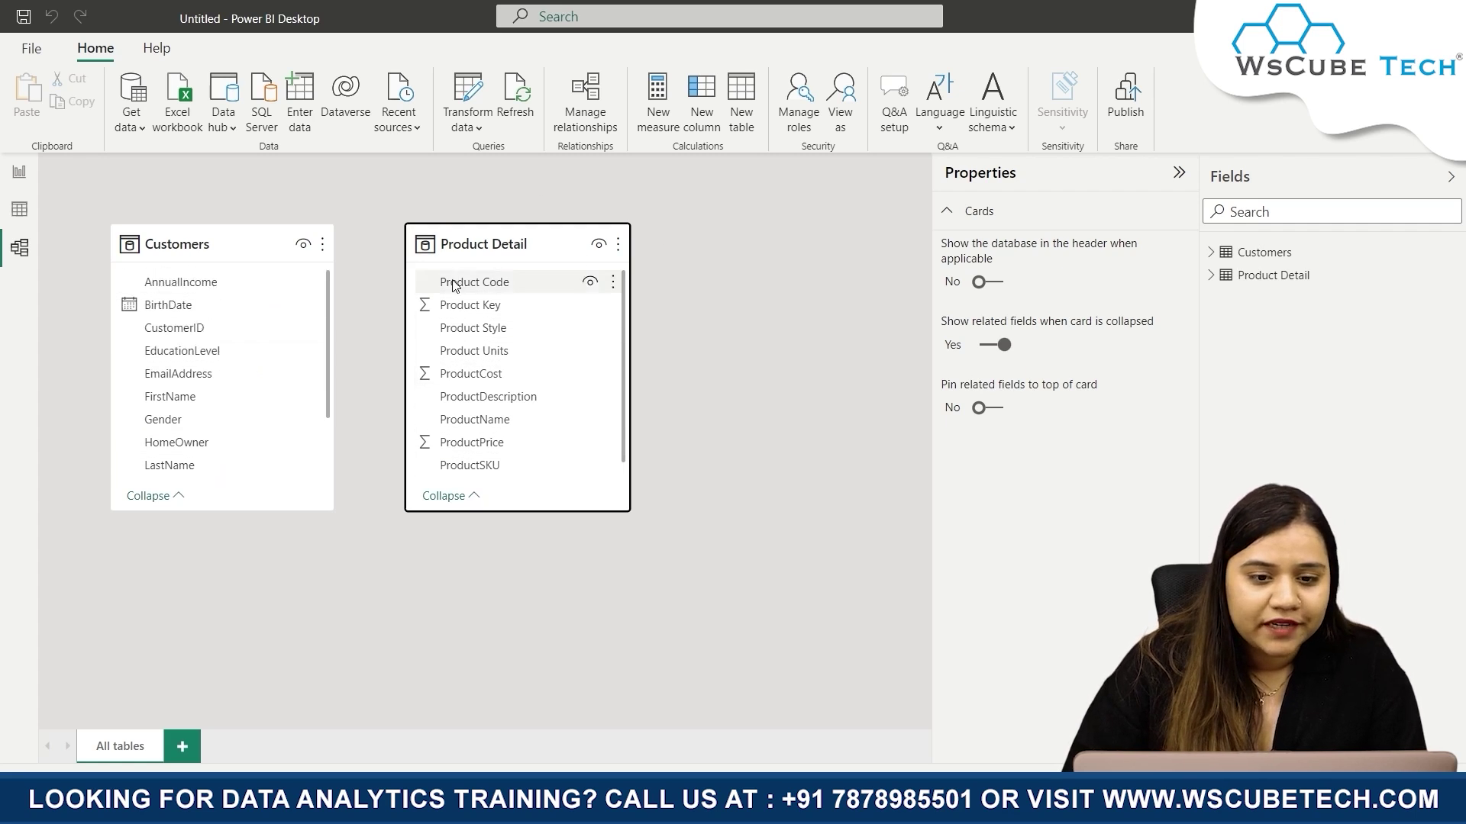
left_click_drag(475, 244, 754, 244)
Load Sheet1 with the date list from the Date.xlsx workbook in the Mart folder
left_click(186, 99)
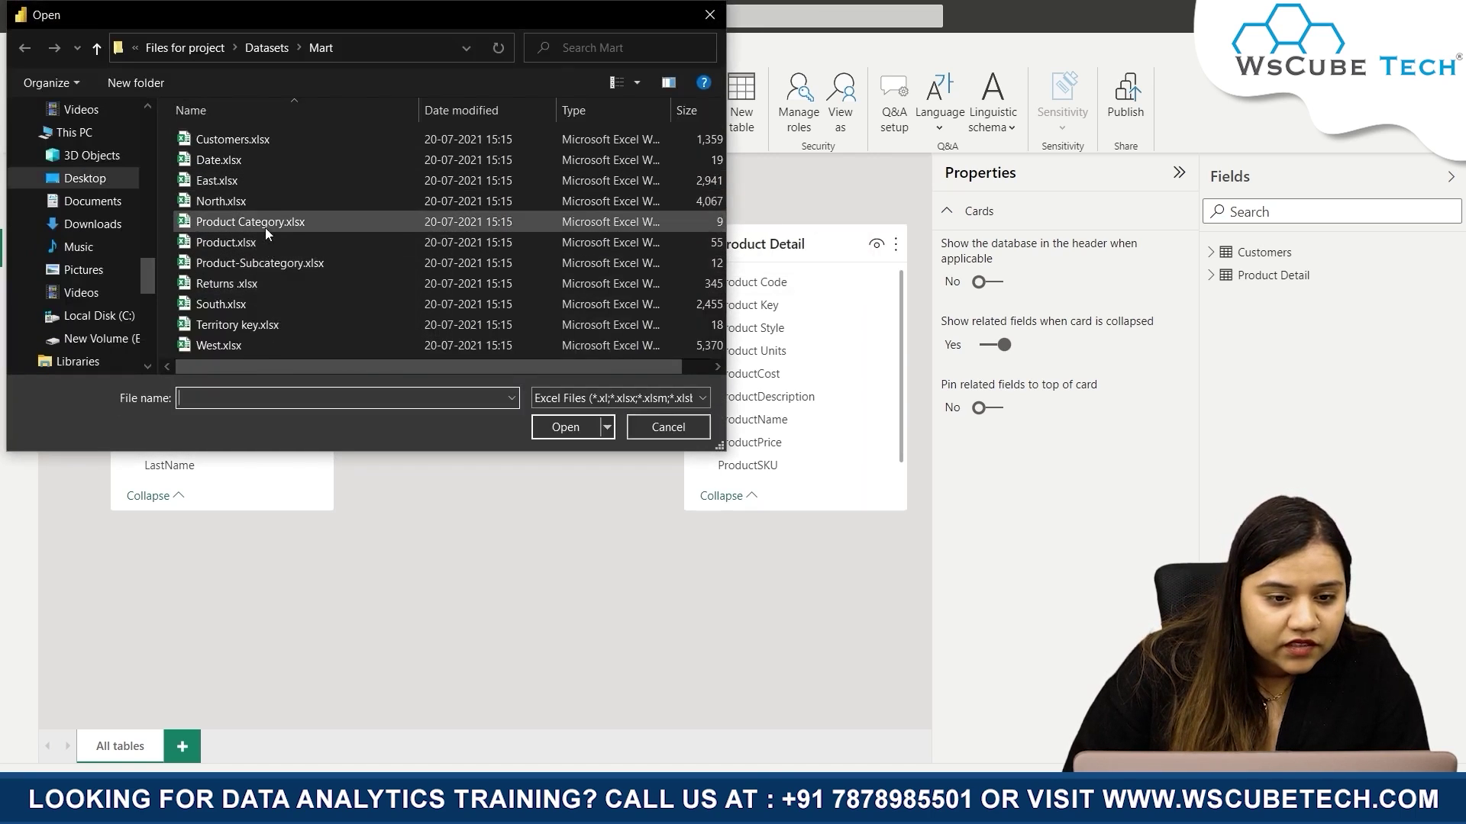
left_click(238, 158)
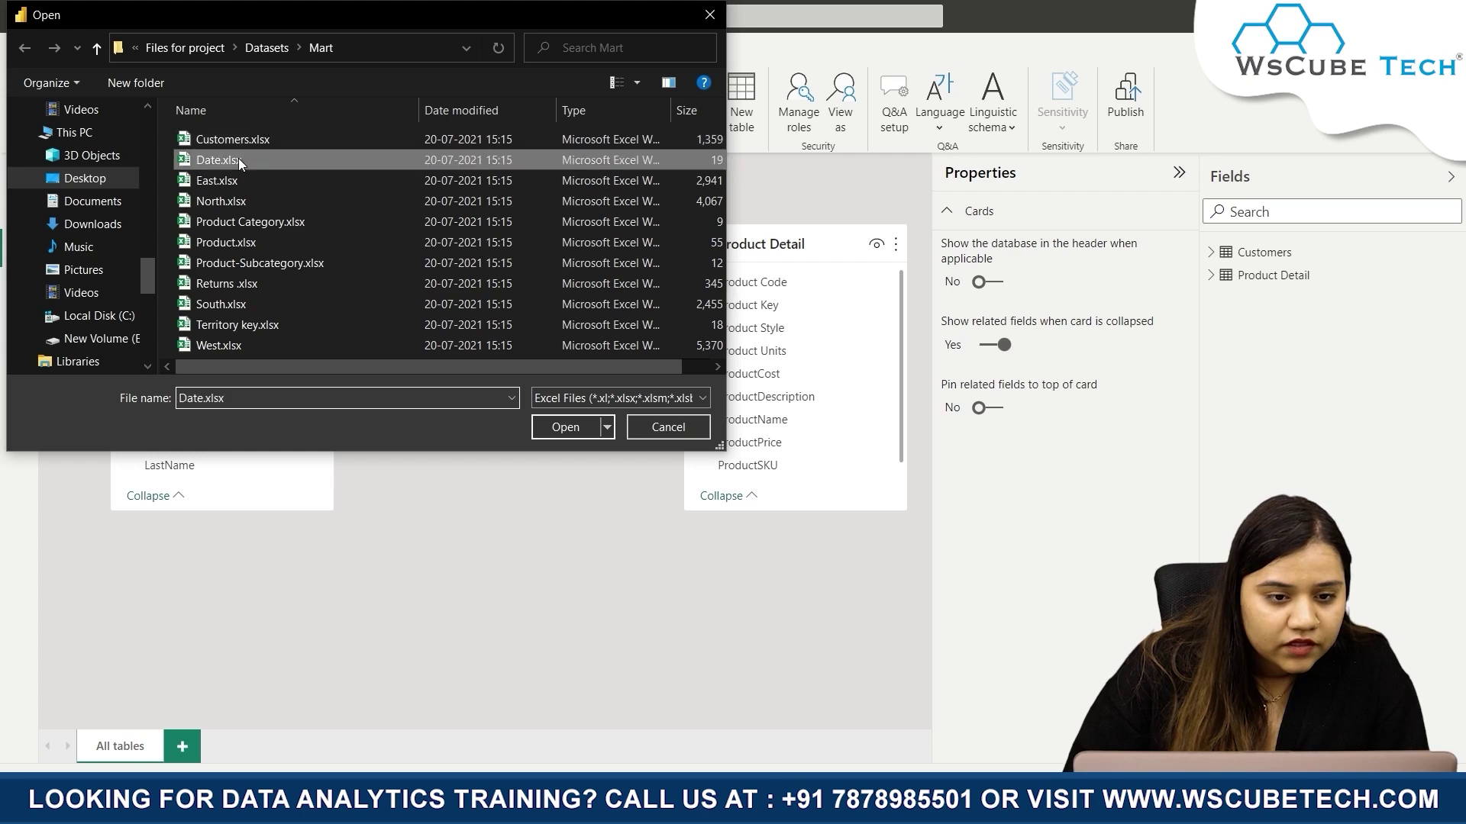
left_click(559, 427)
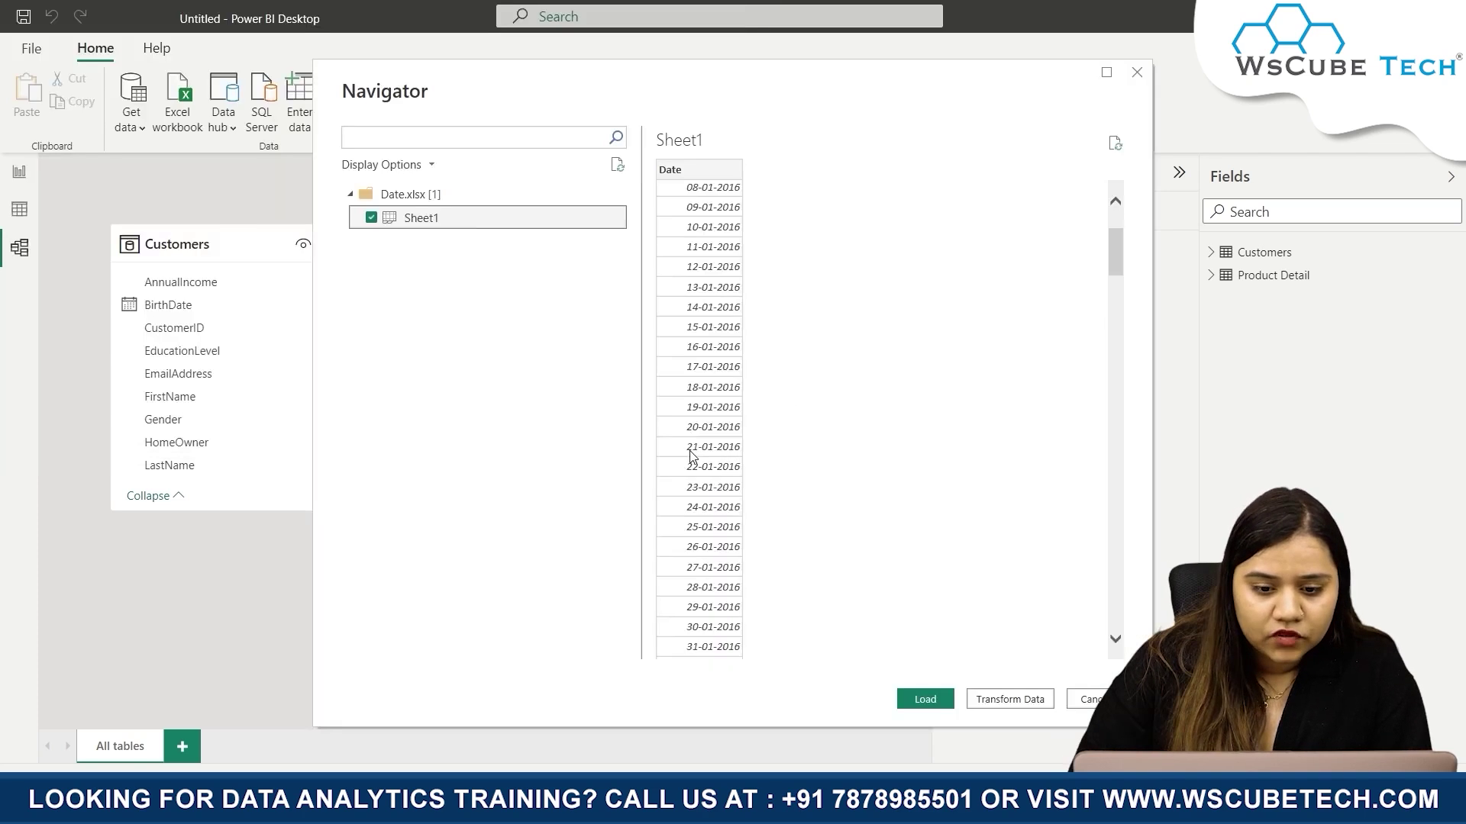
scroll(763, 534, "down", 3)
left_click(948, 704)
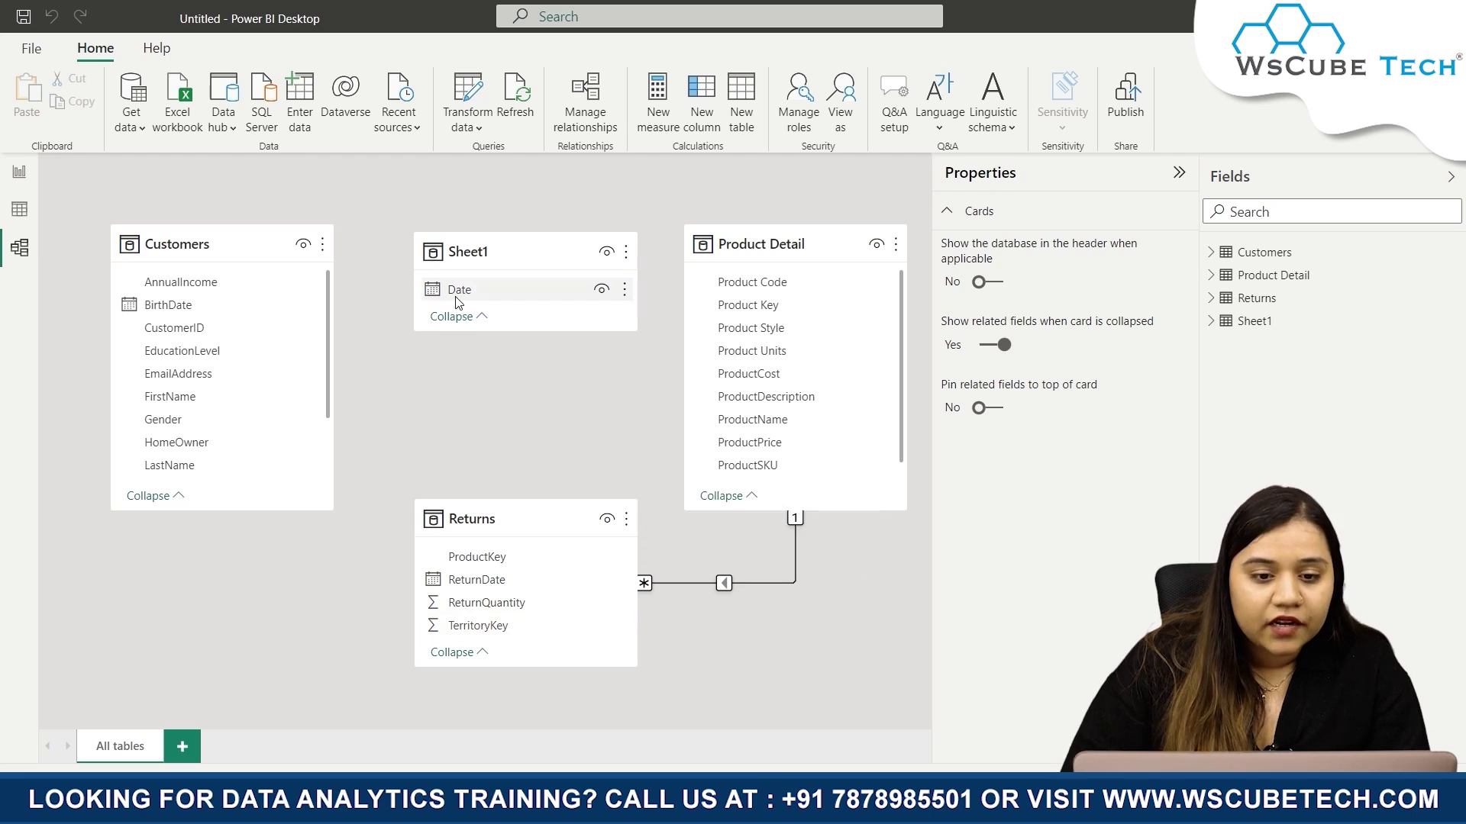
Relate the Date column of Sheet1 to the ReturnDate column of the Returns table
left_click_drag(461, 297, 480, 582)
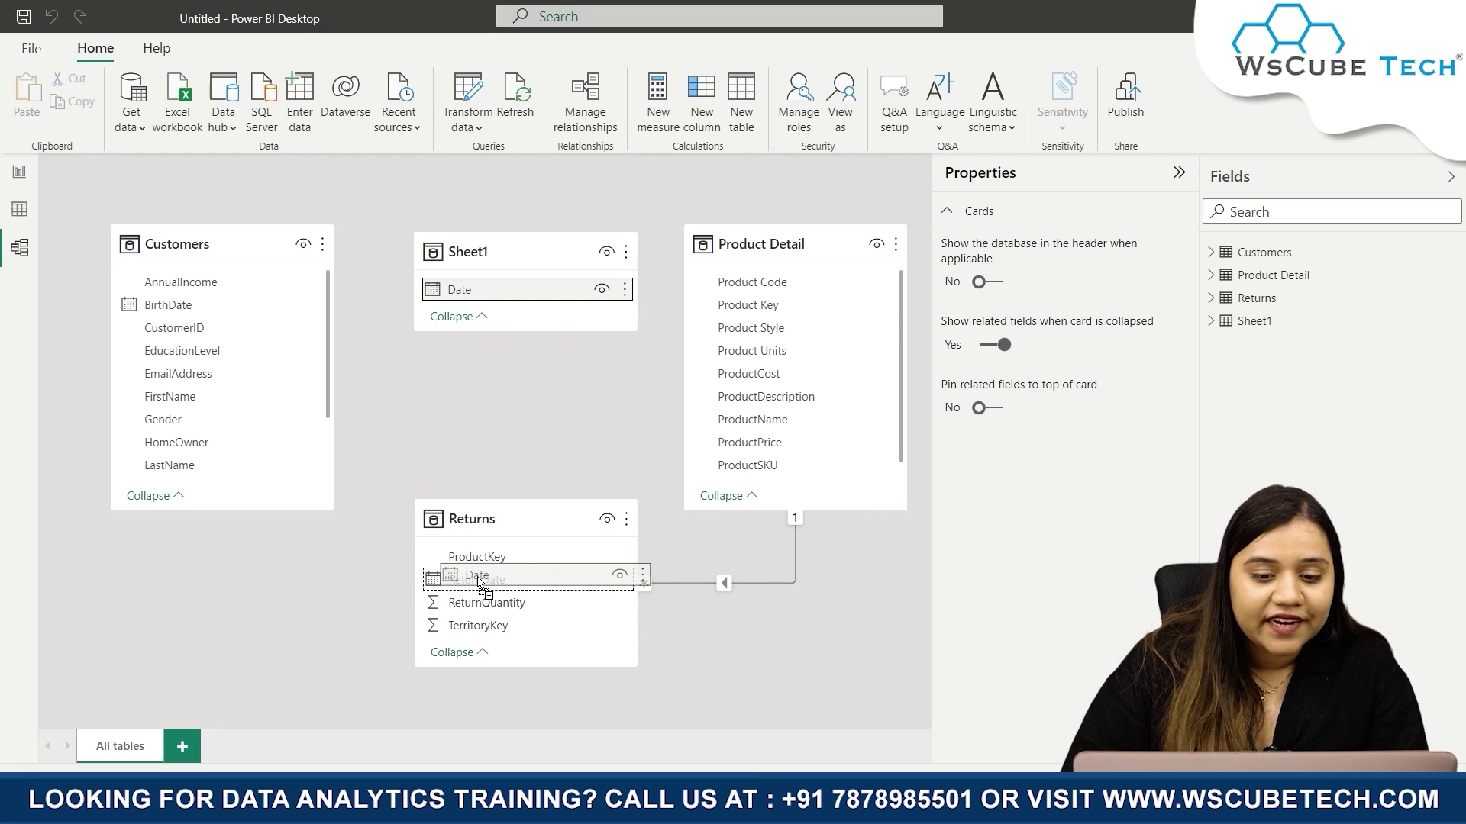
left_click_drag(480, 581, 486, 580)
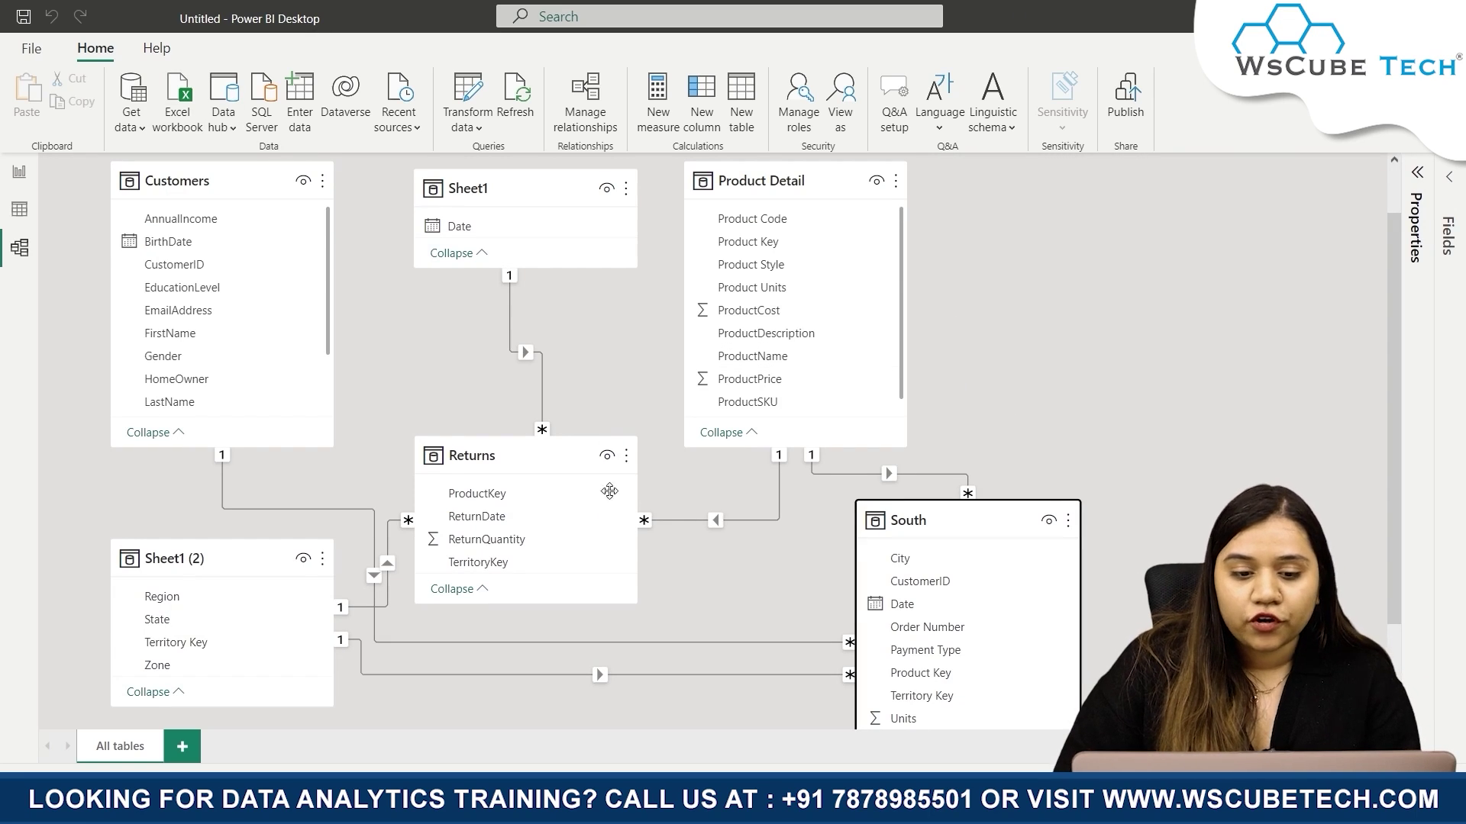
Create an inactive many-to-many relationship with cross filter direction Both between Product Key in South and ProductKey in Returns
scroll(1018, 405, "down", 1)
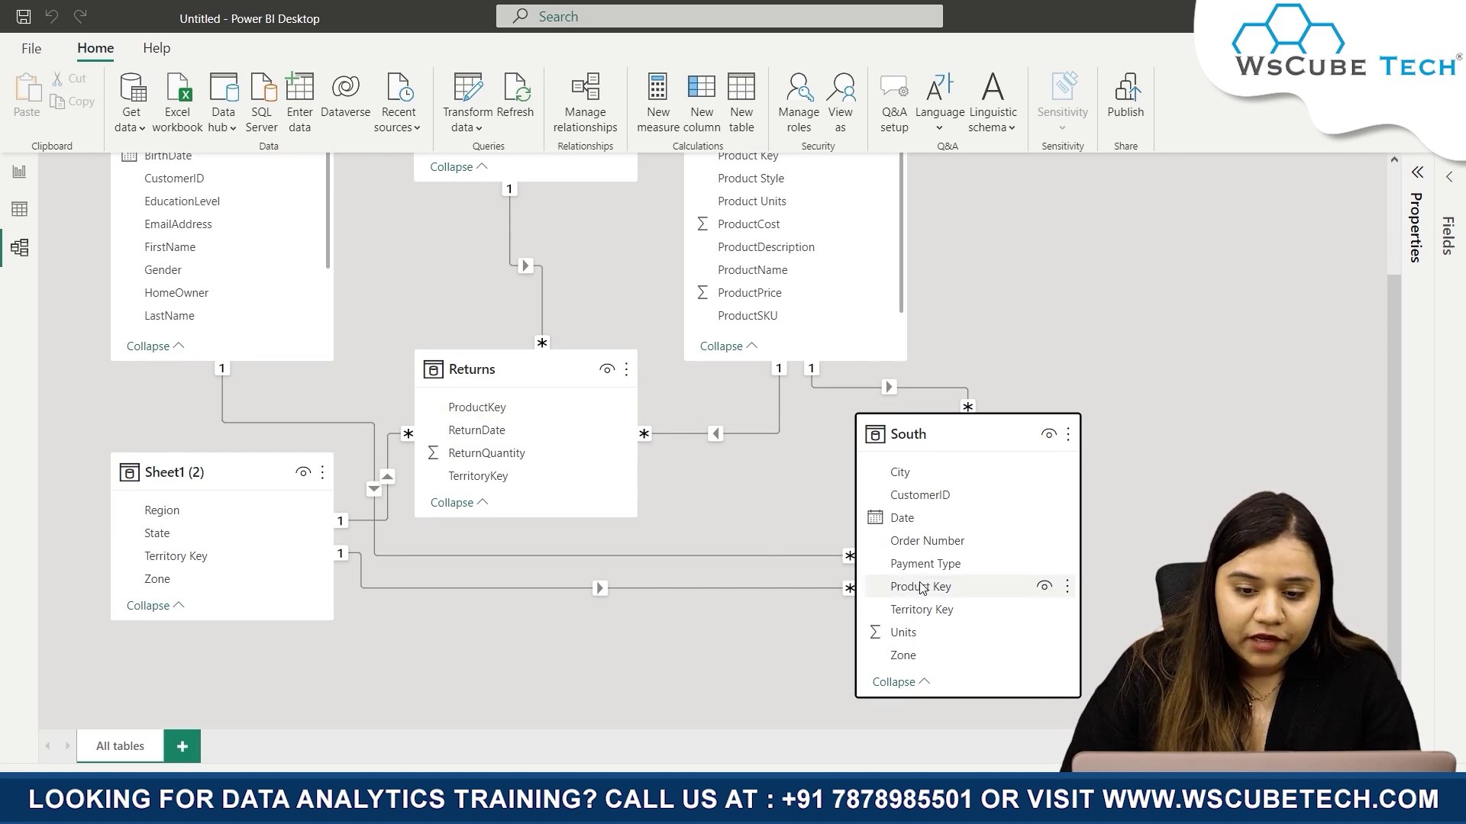
left_click_drag(921, 588, 568, 411)
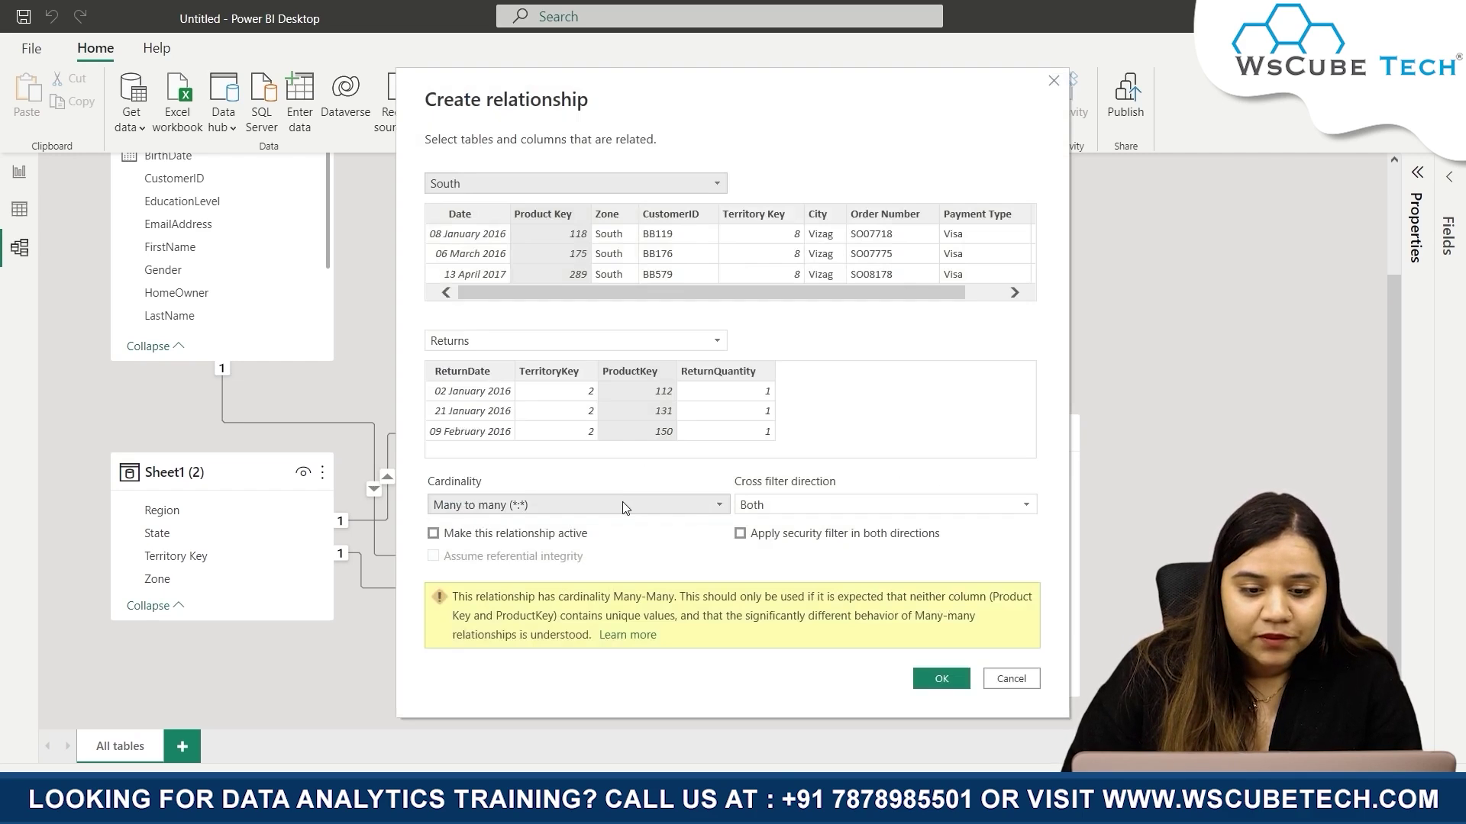
left_click(434, 535)
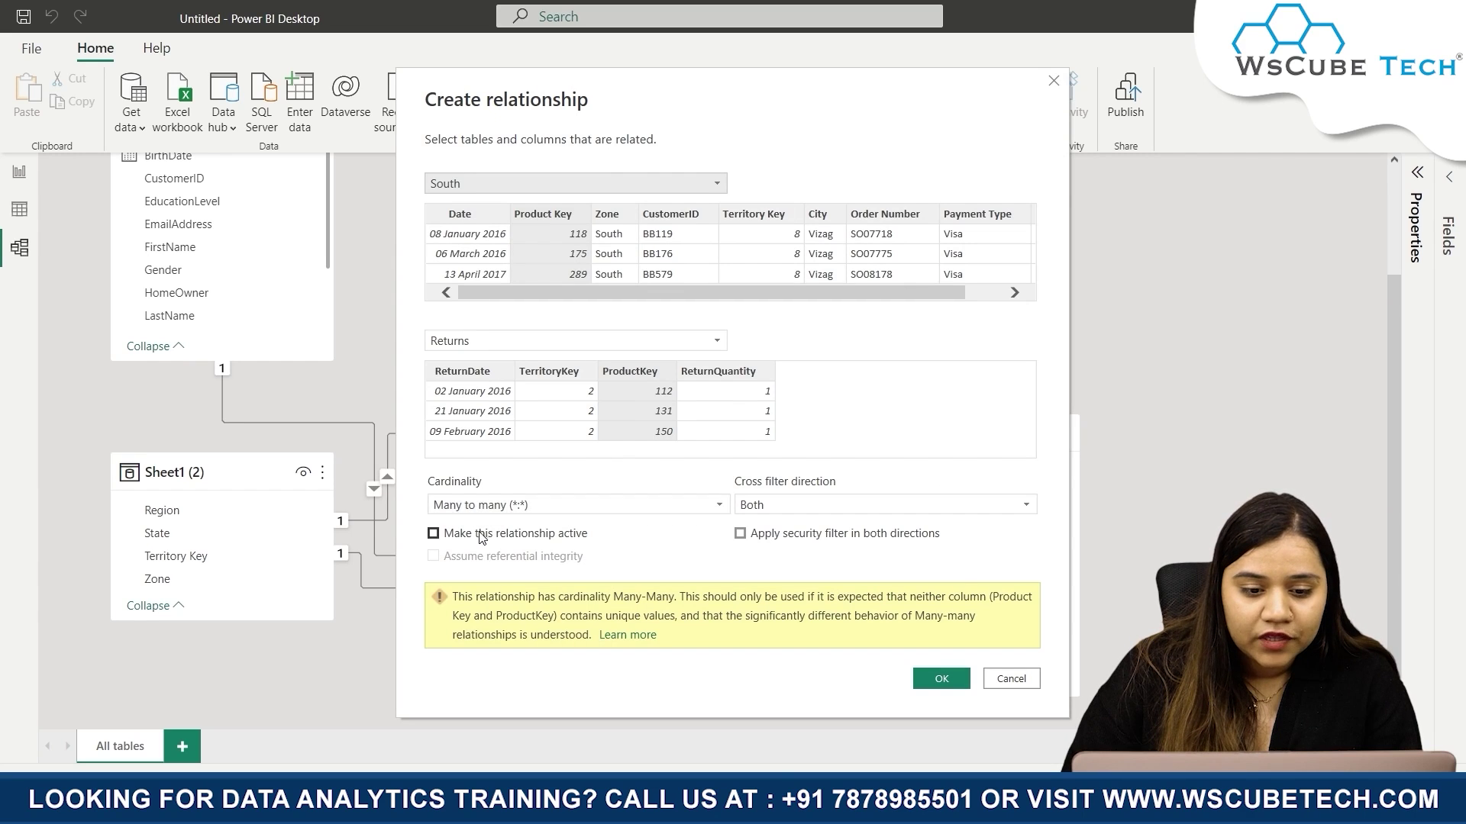
left_click(433, 534)
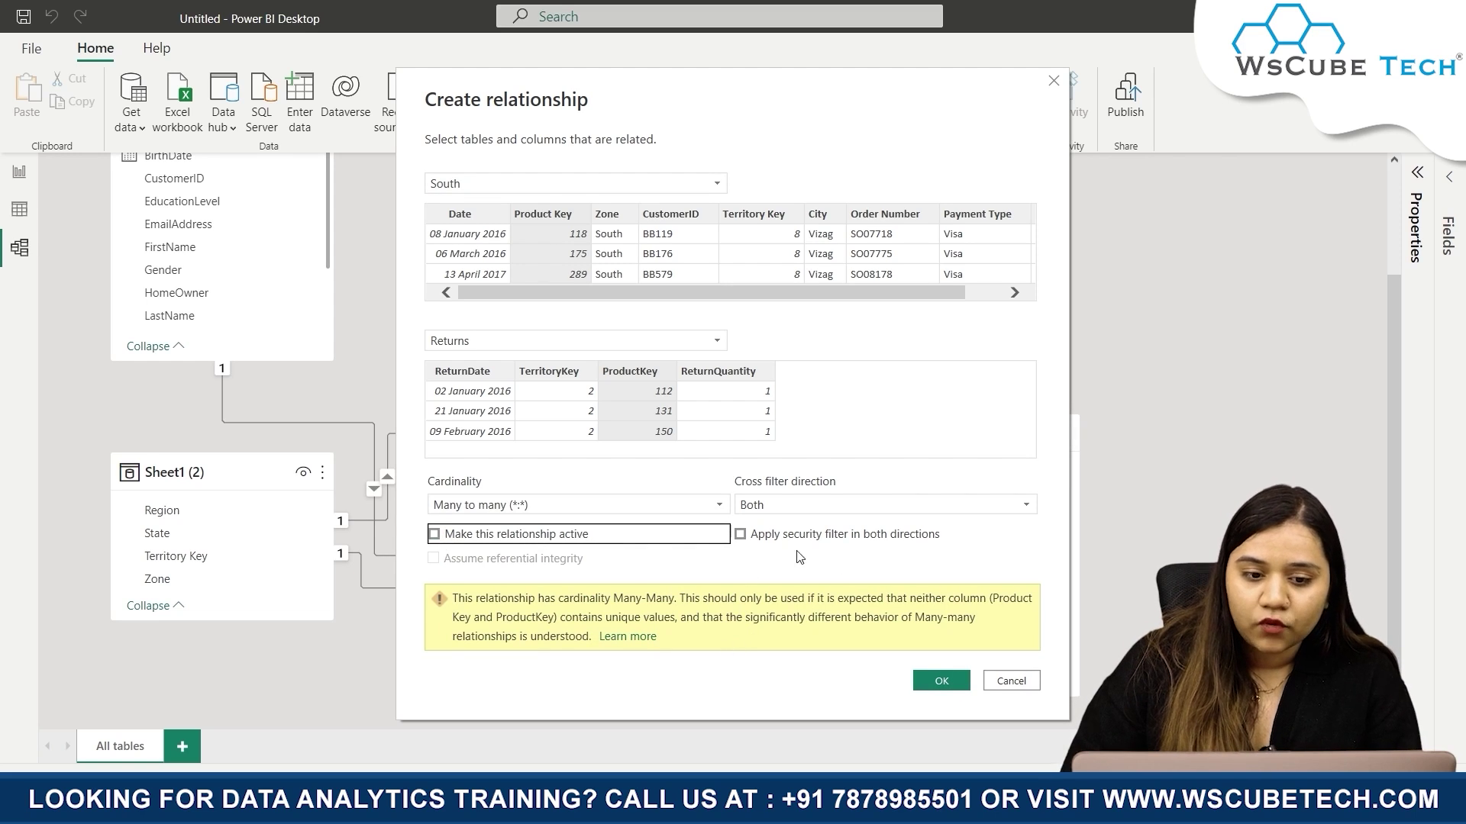
left_click(953, 681)
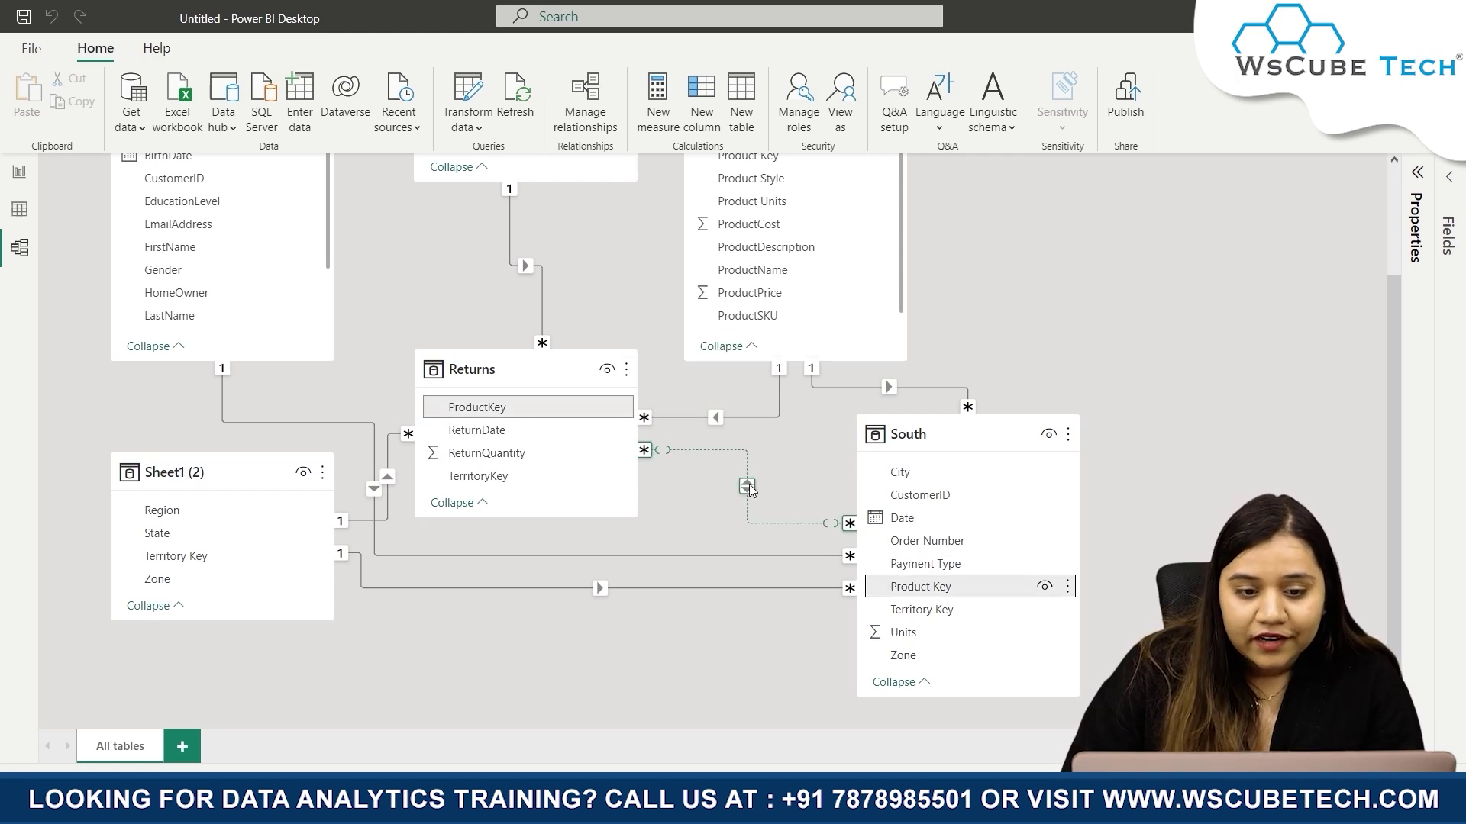
Try to deactivate the many-to-one relationship between South and Product Detail
scroll(798, 455, "up", 2)
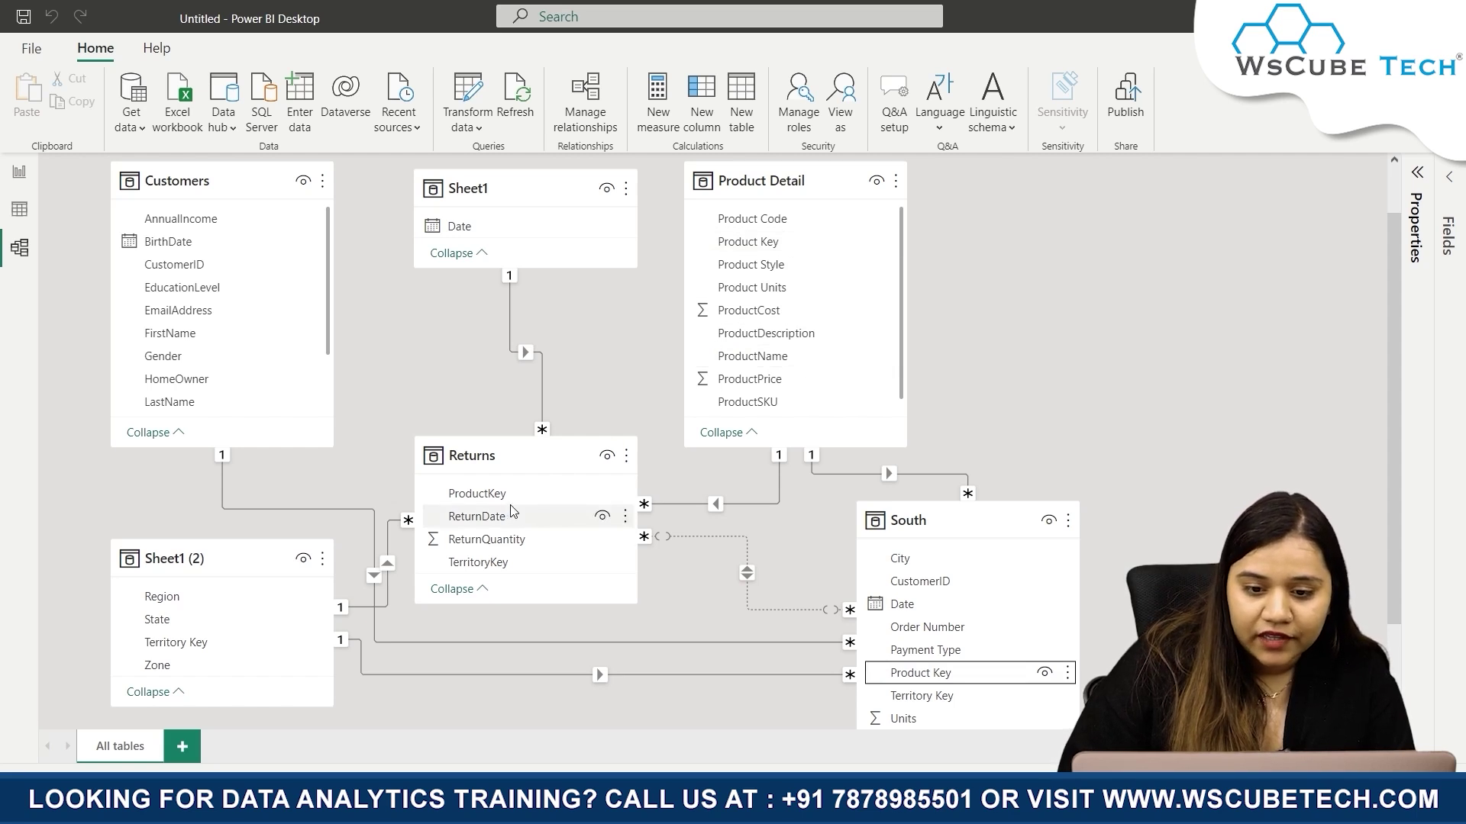
double_click(891, 473)
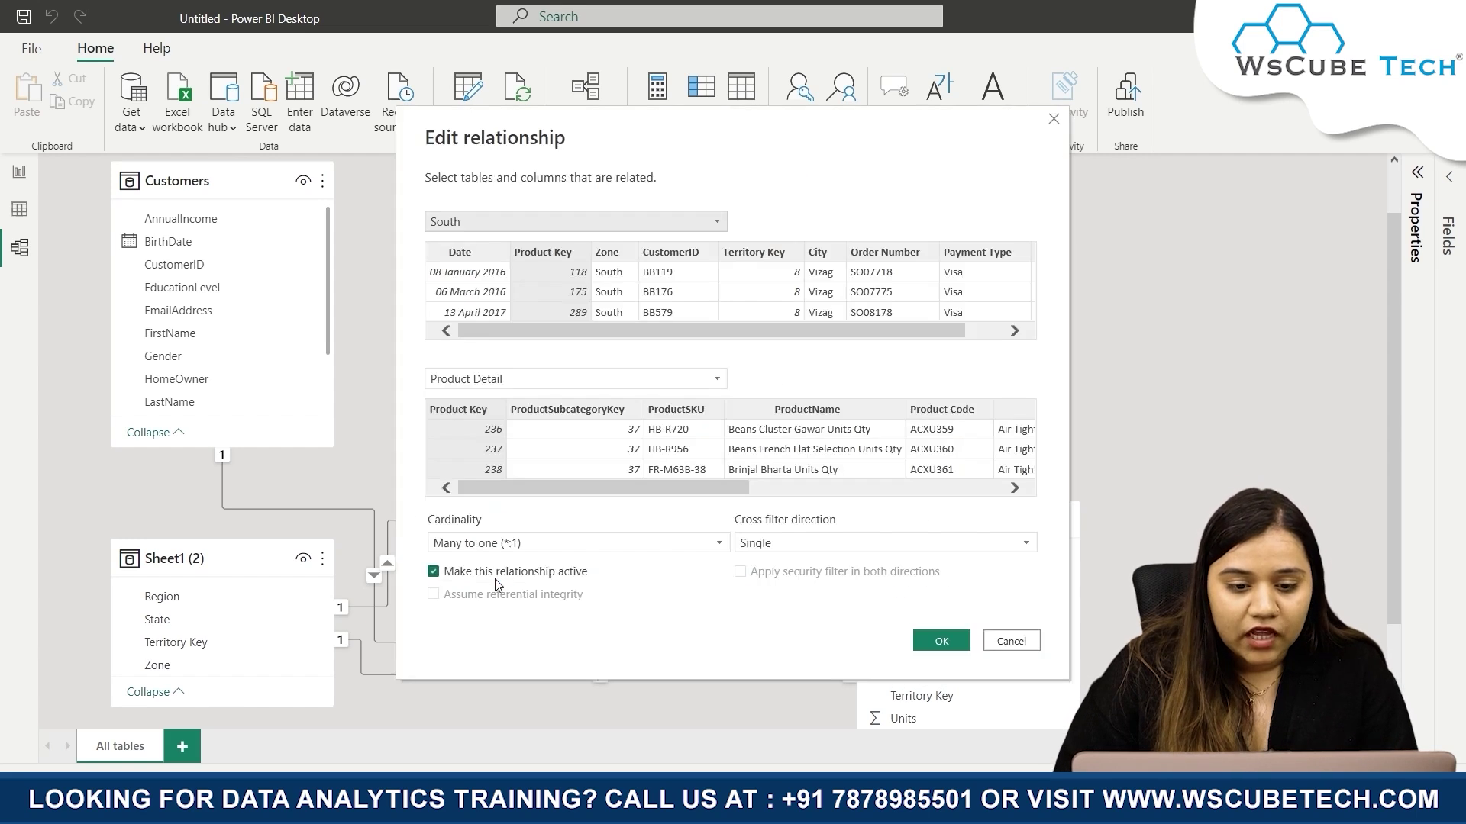
left_click(433, 572)
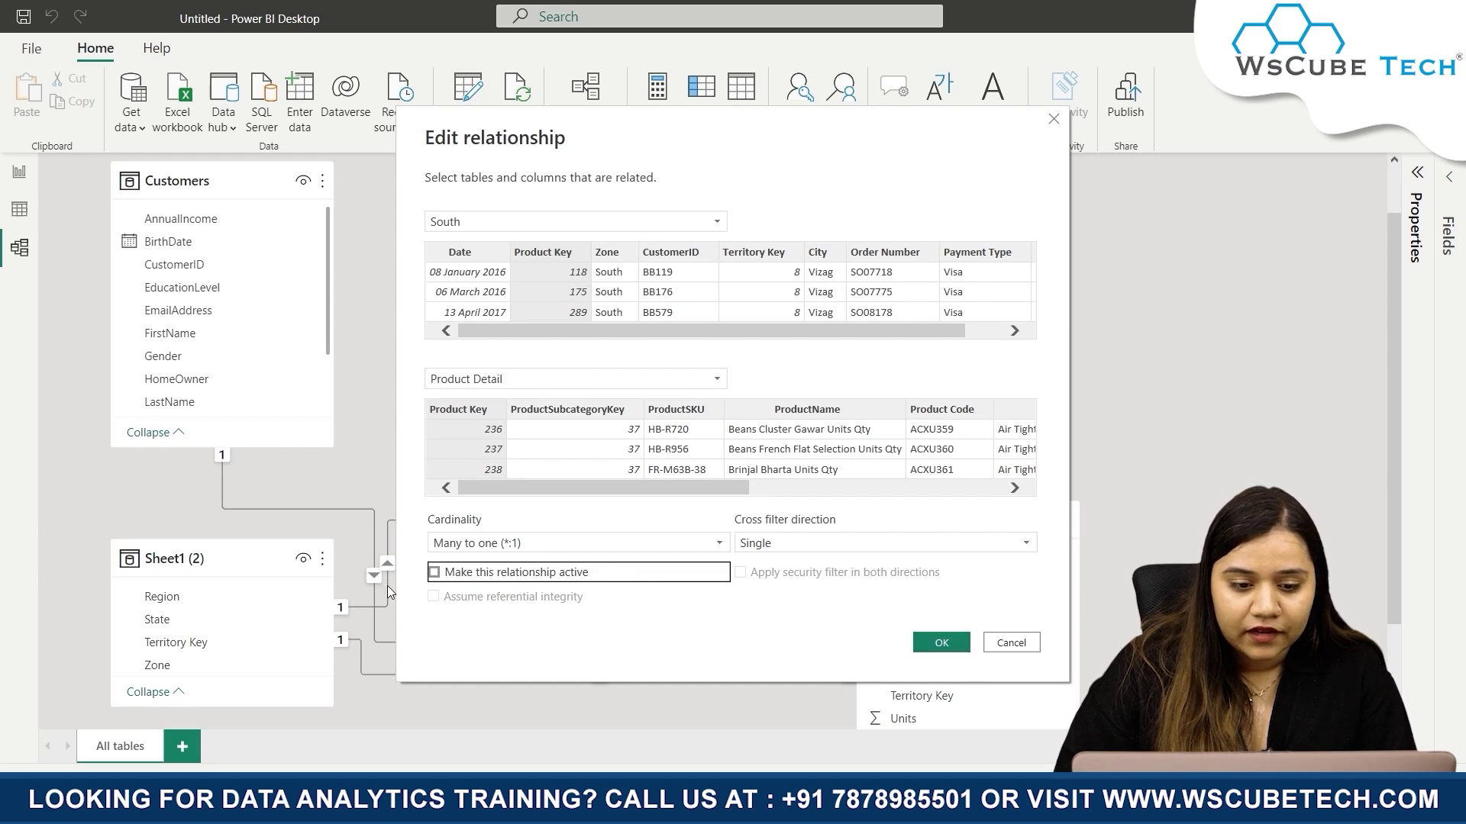
left_click(947, 641)
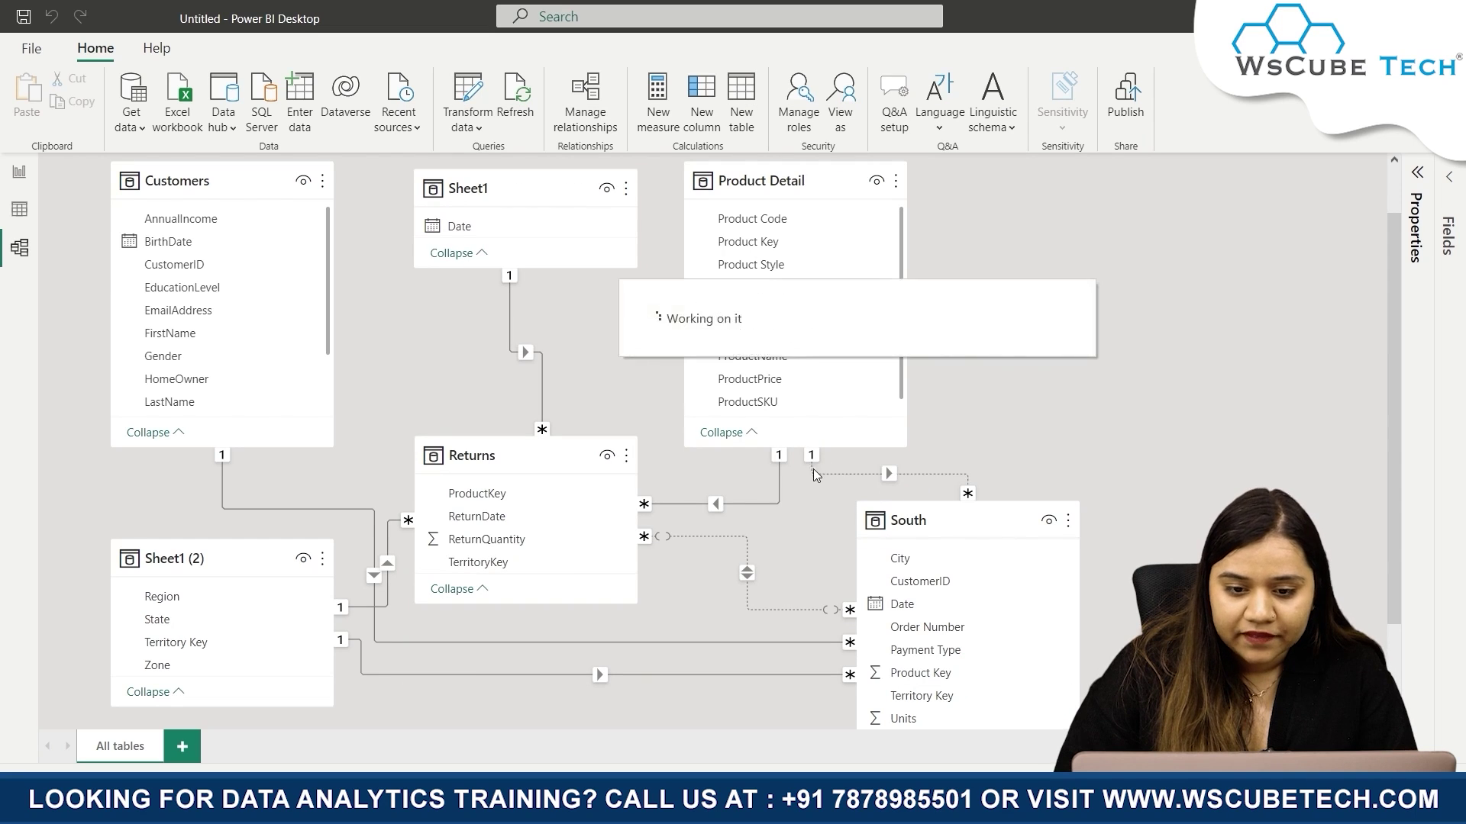
Try to make the many-to-many relationship between South and Returns active, and close the relationship settings without applying the change
double_click(748, 574)
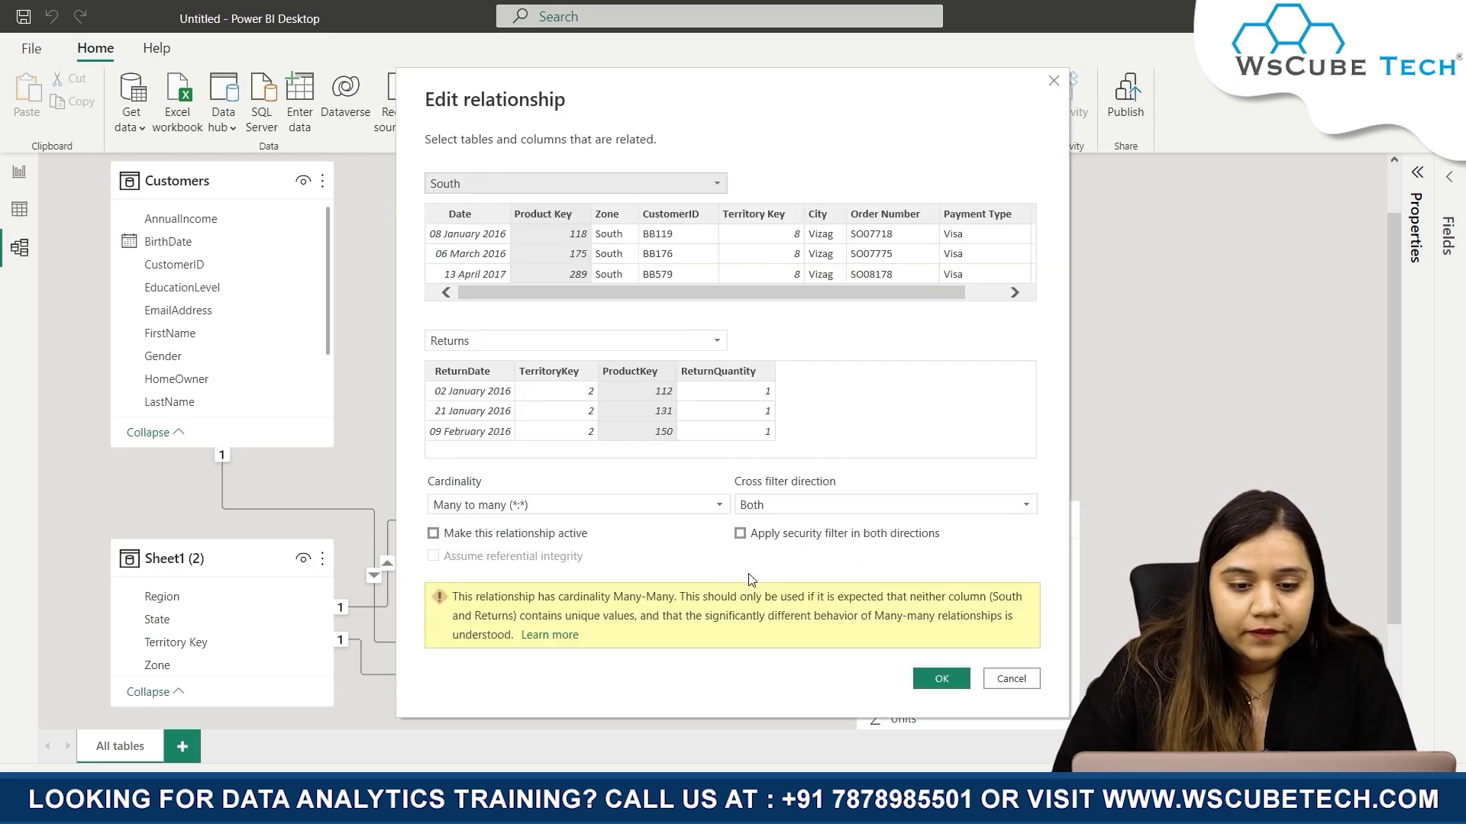
left_click(433, 534)
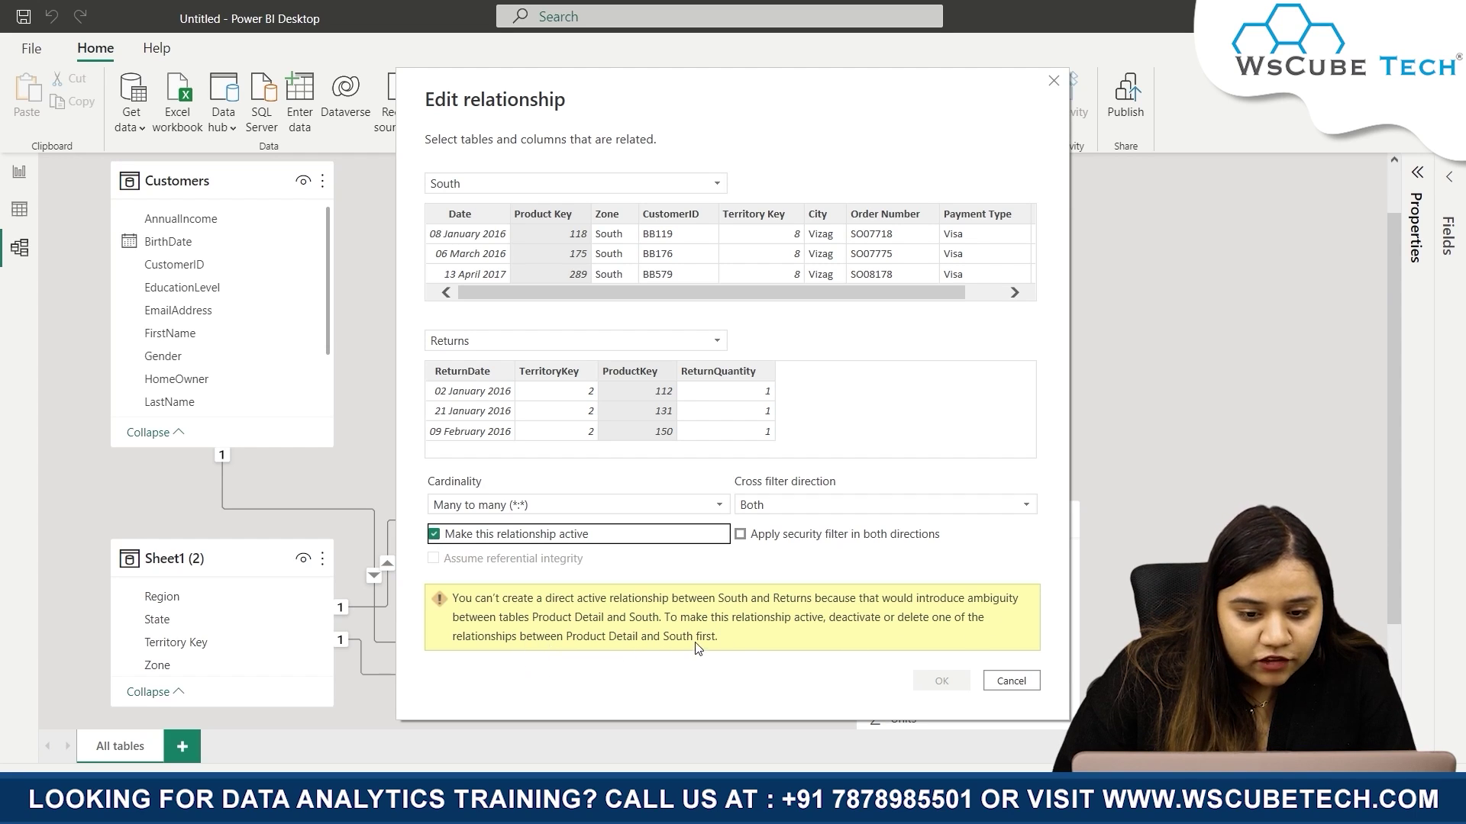
left_click(1054, 81)
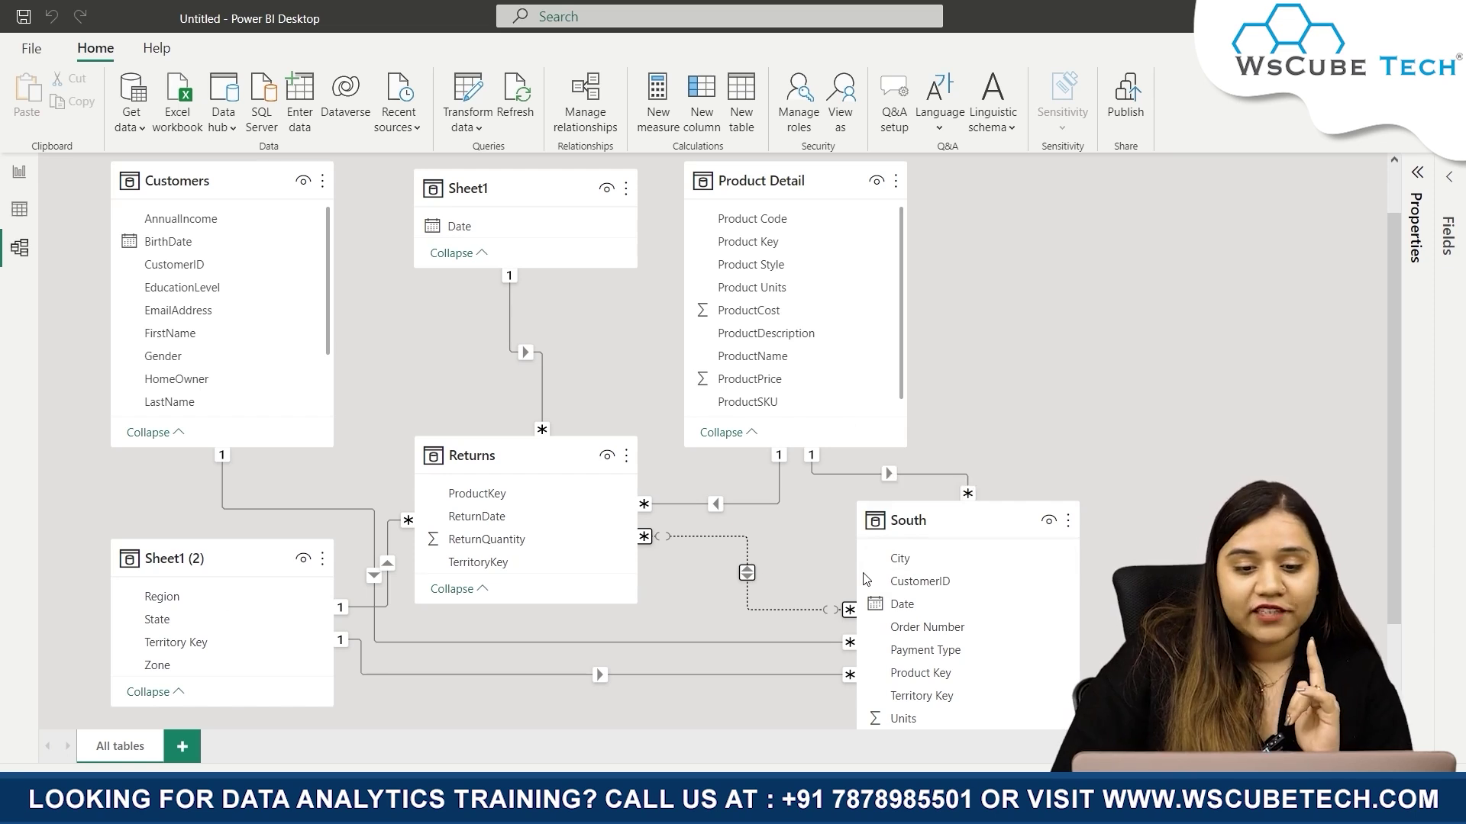
scroll(1213, 416, "down", 1)
scroll(1214, 418, "up", 1)
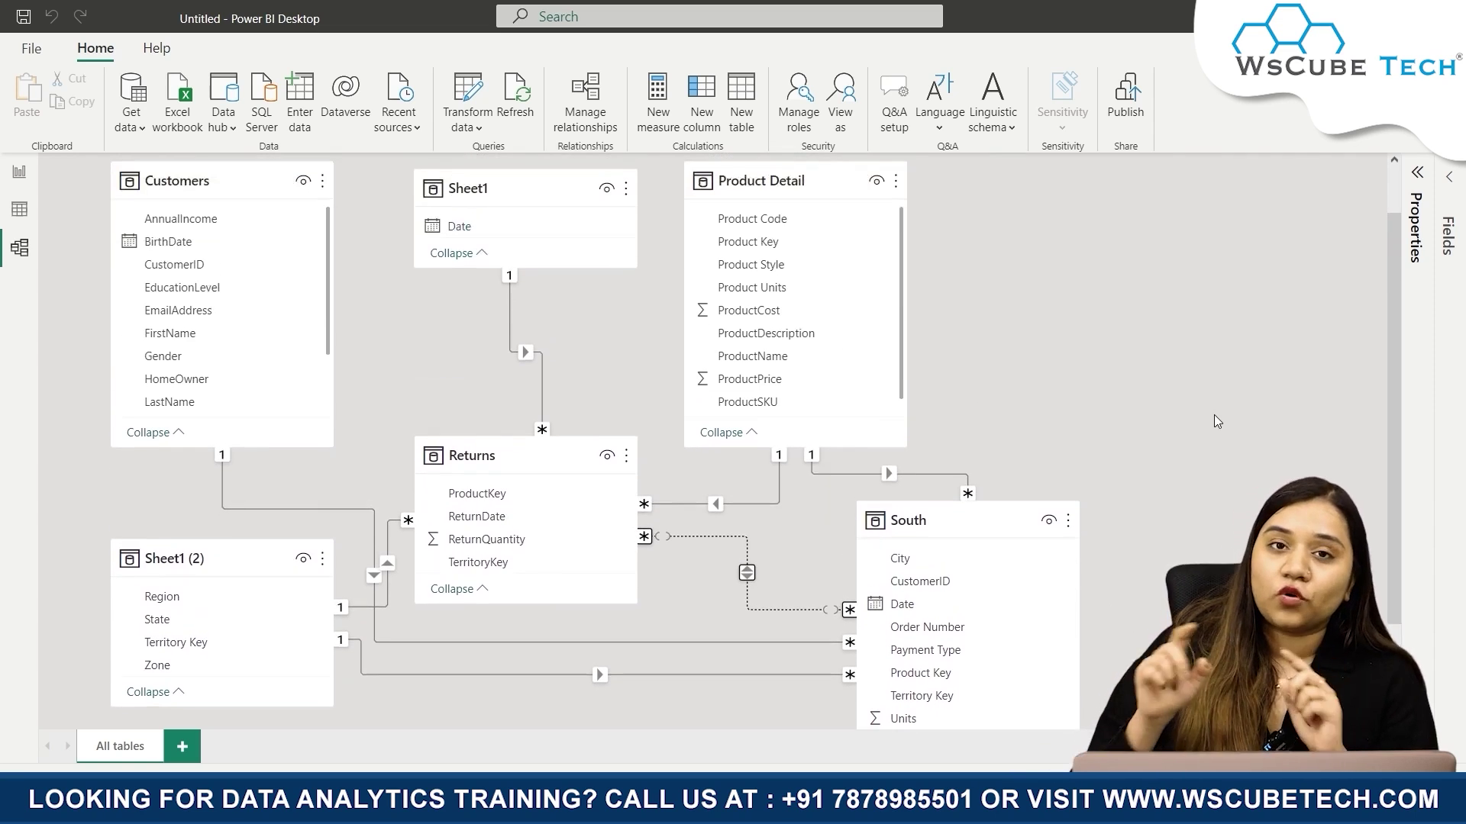